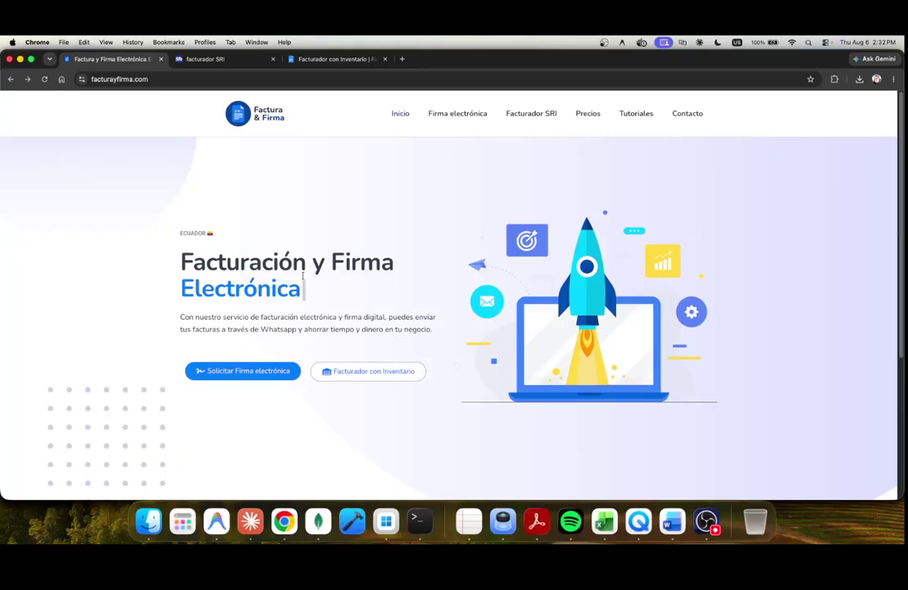
Switch to the SRI invoice form and examine its issuer, buyer, product detail, payment and totals sections.
{"action": "key", "text": "ctrl+Tab"}
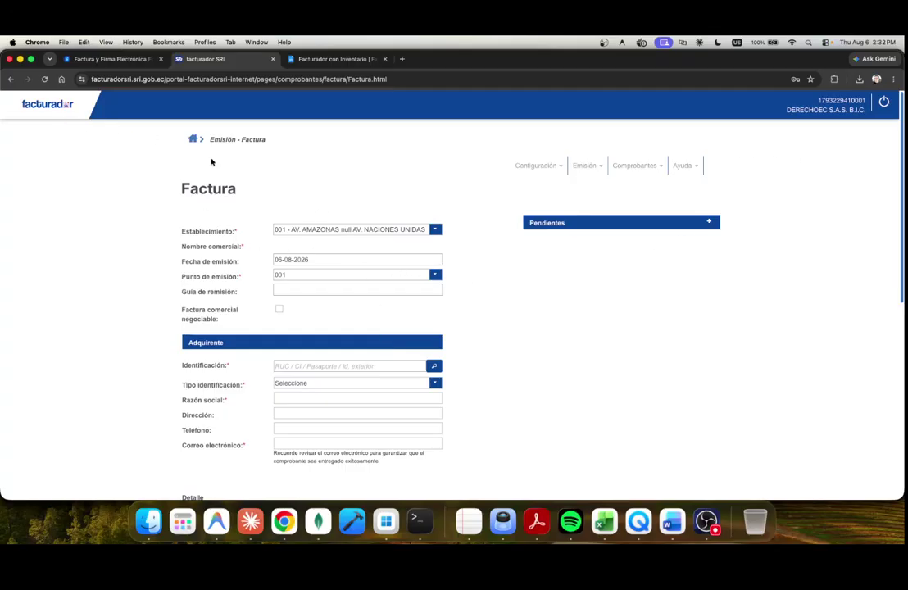
{"action": "scroll", "coordinate": [442, 369], "scroll_direction": "down", "scroll_amount": 10}
{"action": "scroll", "coordinate": [469, 361], "scroll_direction": "up", "scroll_amount": 10}
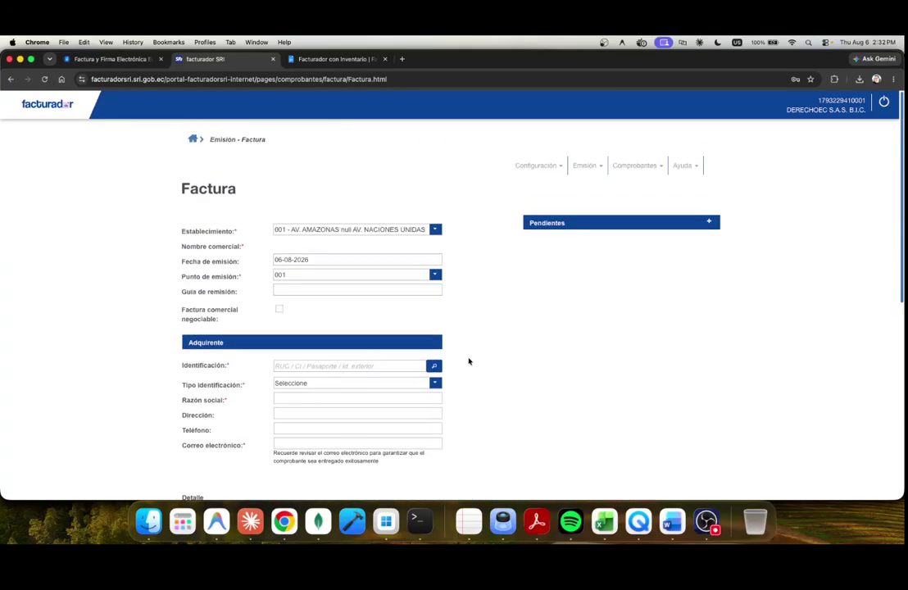
{"action": "scroll", "coordinate": [468, 362], "scroll_direction": "down", "scroll_amount": 10}
{"action": "scroll", "coordinate": [440, 385], "scroll_direction": "up", "scroll_amount": 10}
{"action": "scroll", "coordinate": [433, 370], "scroll_direction": "down", "scroll_amount": 10}
{"action": "scroll", "coordinate": [569, 377], "scroll_direction": "up", "scroll_amount": 10}
{"action": "scroll", "coordinate": [533, 363], "scroll_direction": "down", "scroll_amount": 4}
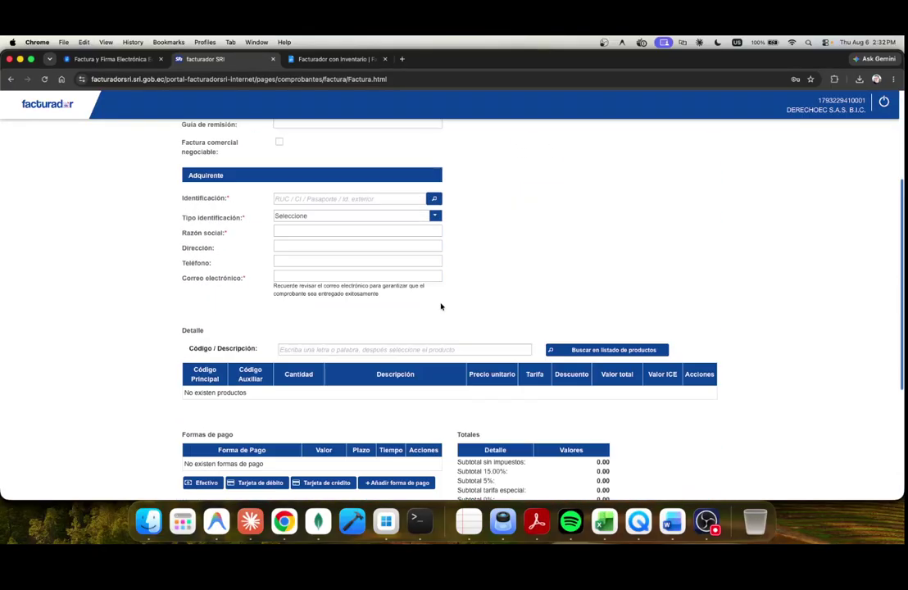
{"action": "scroll", "coordinate": [442, 311], "scroll_direction": "up", "scroll_amount": 5}
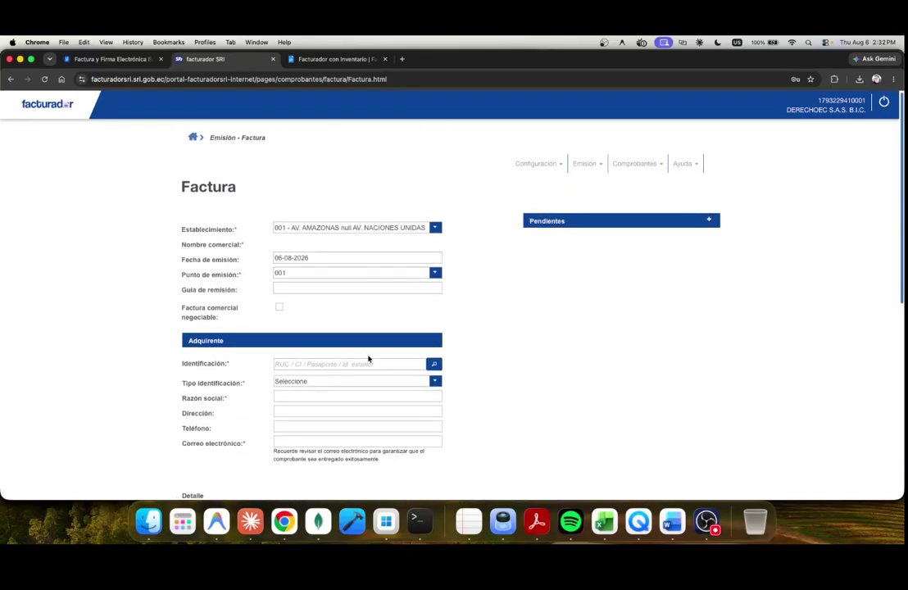
{"action": "scroll", "coordinate": [369, 358], "scroll_direction": "down", "scroll_amount": 10}
{"action": "scroll", "coordinate": [449, 400], "scroll_direction": "up", "scroll_amount": 5}
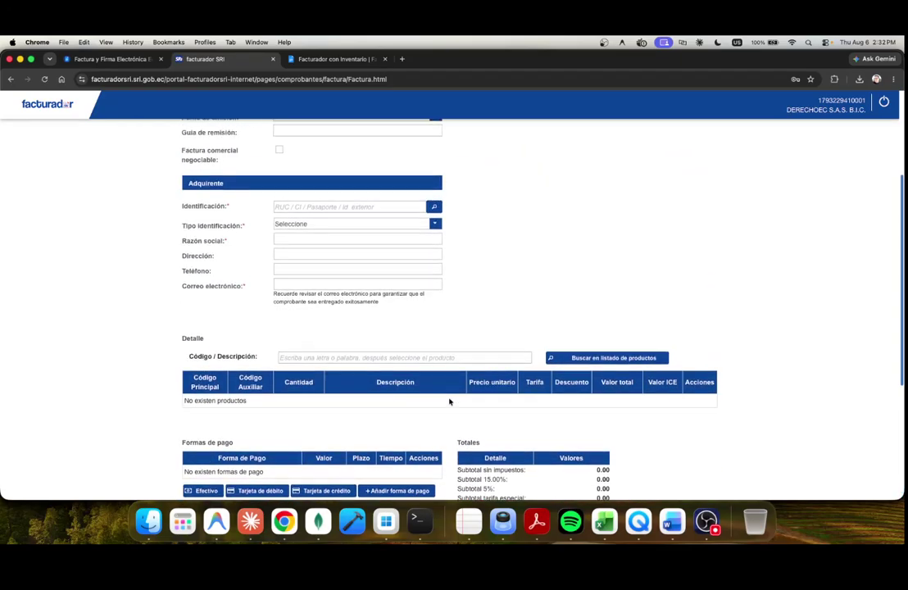
{"action": "scroll", "coordinate": [448, 400], "scroll_direction": "up", "scroll_amount": 5}
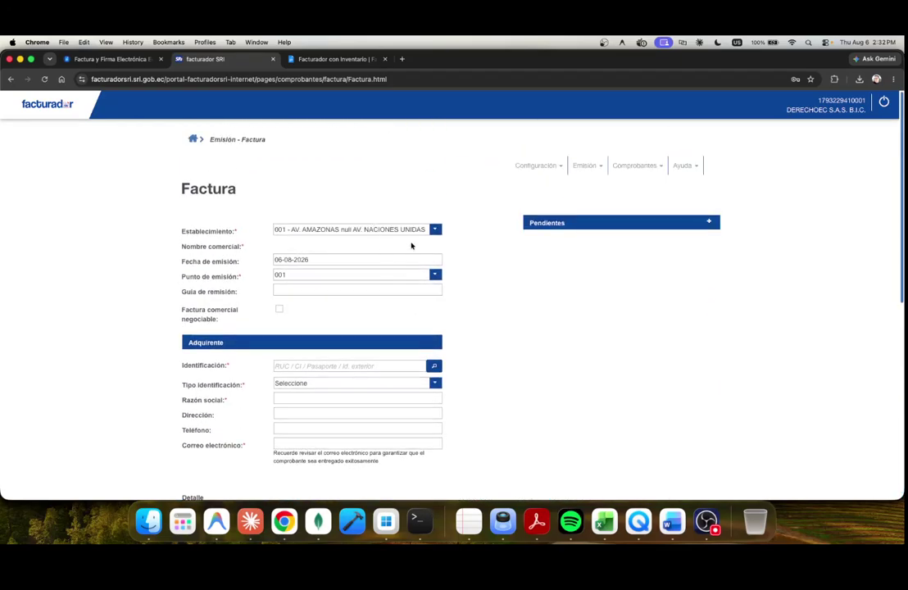
{"action": "scroll", "coordinate": [360, 354], "scroll_direction": "down", "scroll_amount": 10}
{"action": "scroll", "coordinate": [417, 311], "scroll_direction": "up", "scroll_amount": 10}
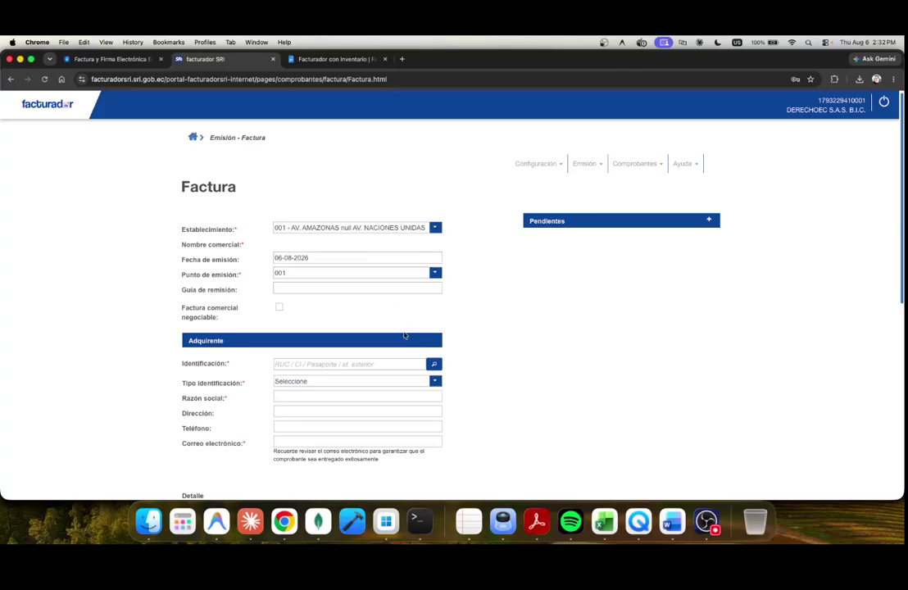
From the Factura & Firma home page, open the electronic signature request form, look it over and return to the home page.
{"action": "key", "text": "ctrl+Tab"}
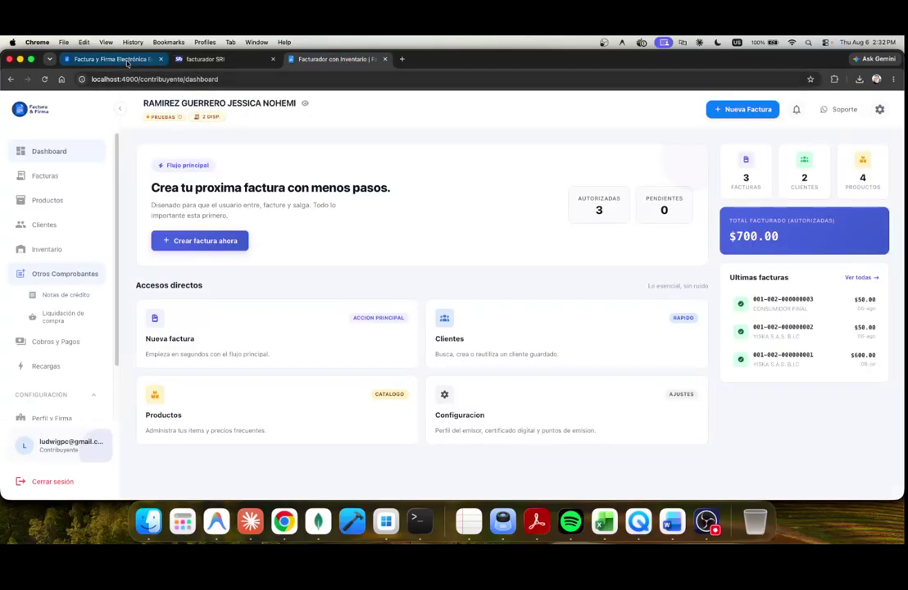
{"action": "left_click", "coordinate": [128, 63]}
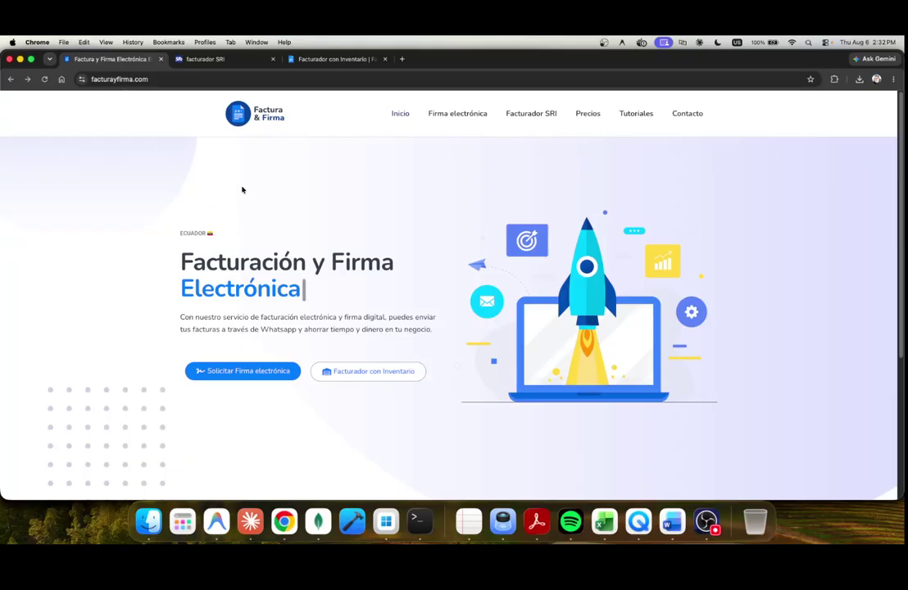
{"action": "left_click", "coordinate": [259, 373]}
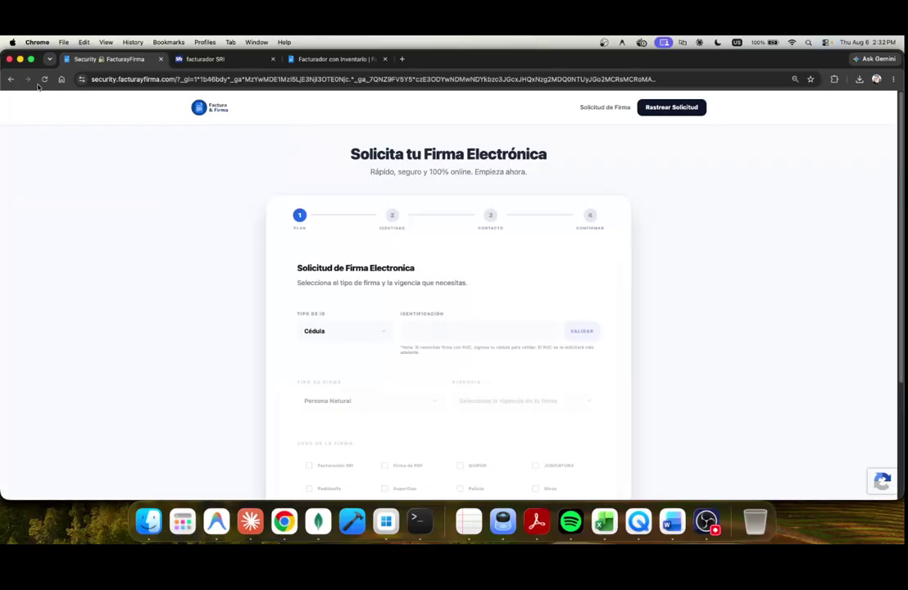
{"action": "scroll", "coordinate": [373, 437], "scroll_direction": "down", "scroll_amount": 2}
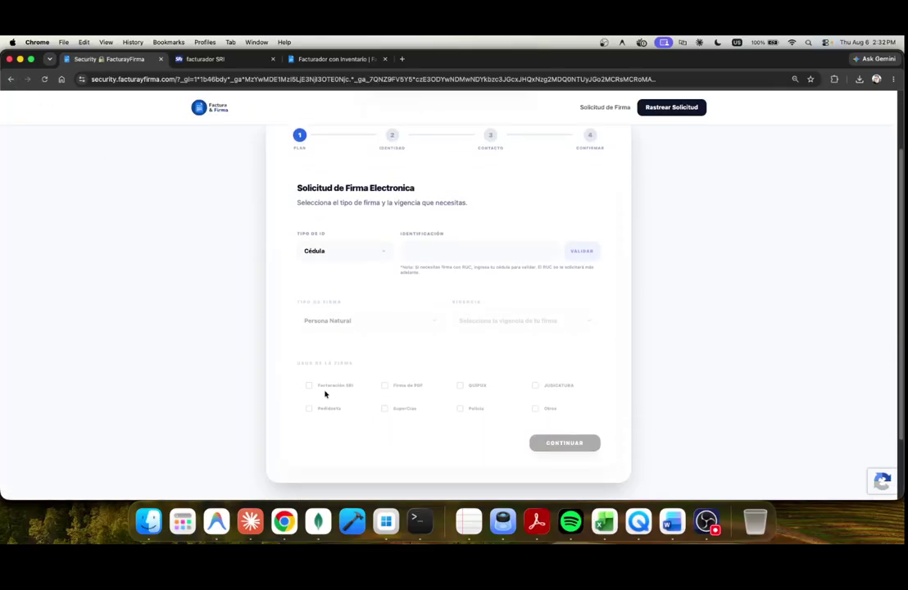
{"action": "scroll", "coordinate": [79, 101], "scroll_direction": "up", "scroll_amount": 2}
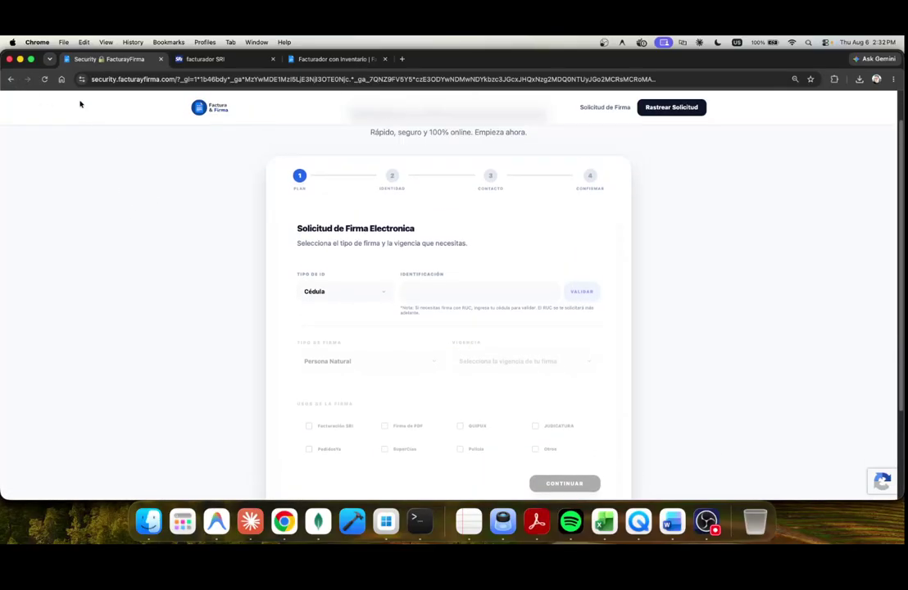
{"action": "left_click", "coordinate": [10, 80]}
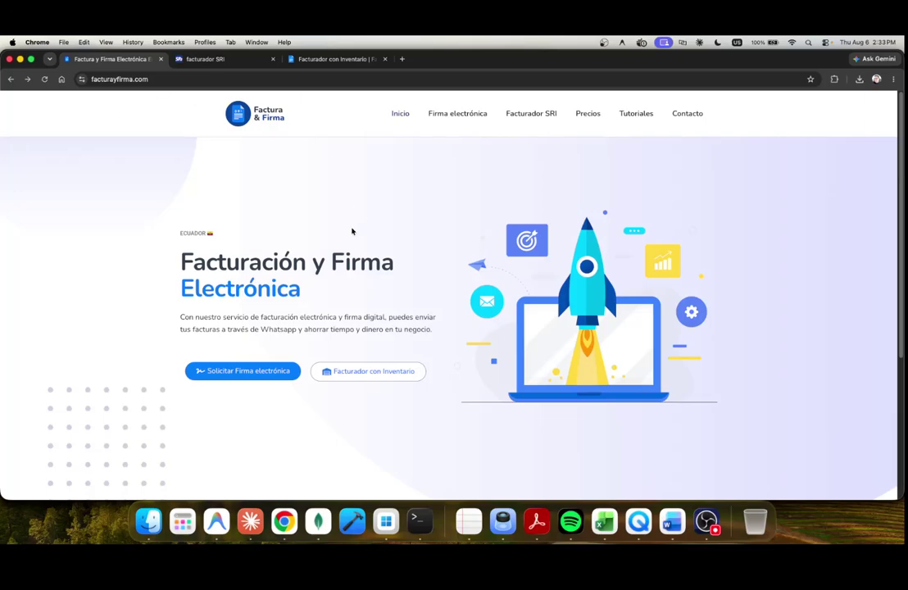
View the free account registration form of Facturador con Inventario, and switch to the signed-in dashboard.
{"action": "left_click", "coordinate": [365, 374]}
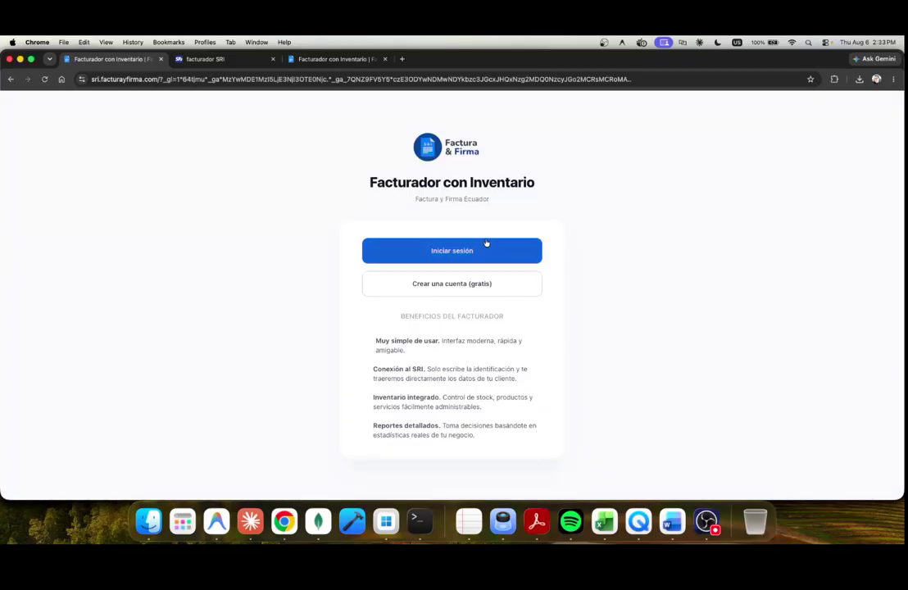
{"action": "left_click", "coordinate": [440, 286]}
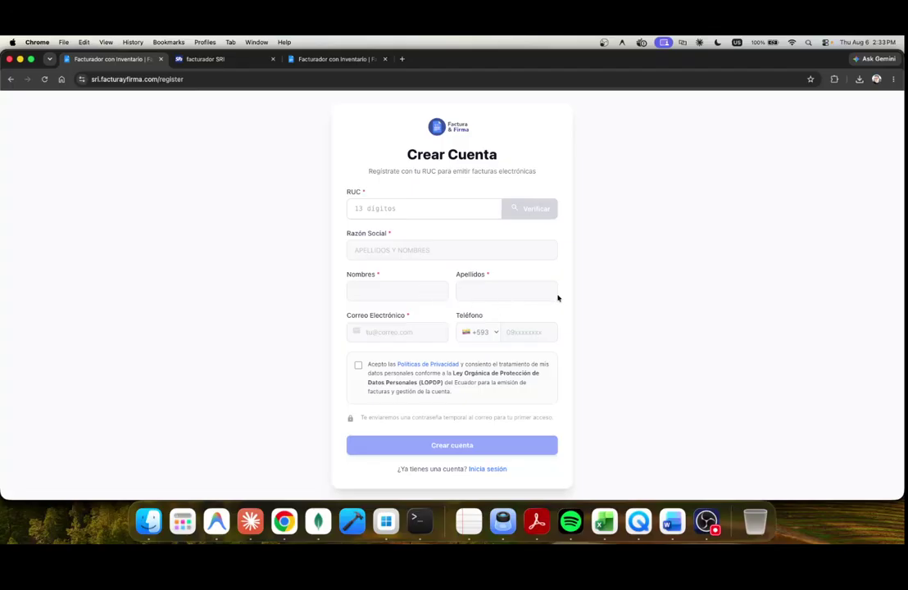
{"action": "left_click", "coordinate": [332, 59]}
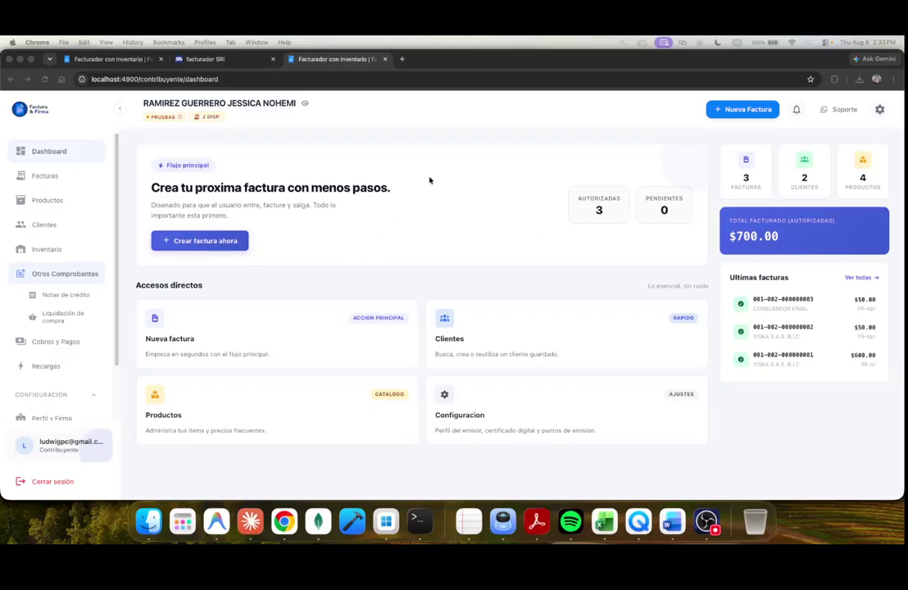
Compare the SRI invoice form with the Facturador con Inventario dashboard, ending on the dashboard.
{"action": "left_click", "coordinate": [176, 60]}
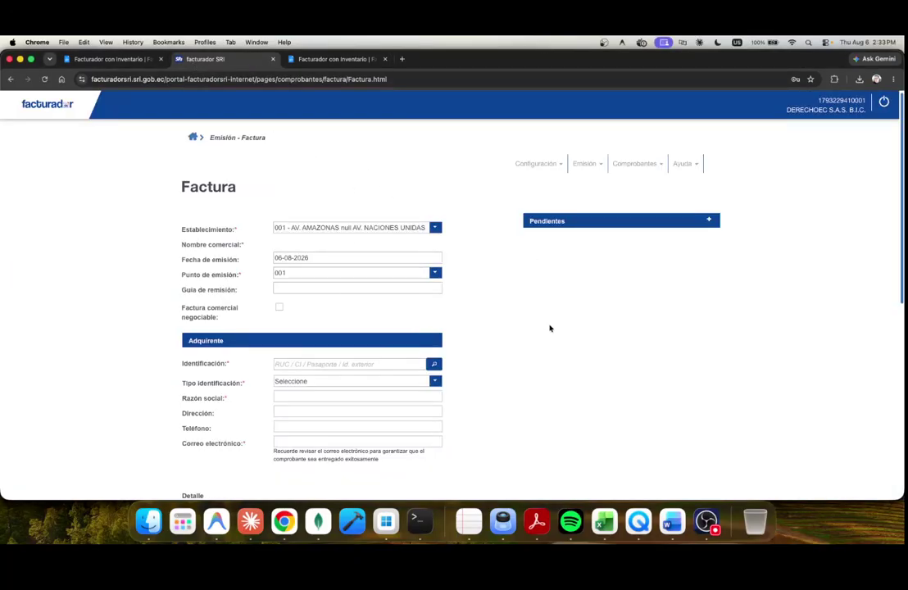
{"action": "key", "text": "ctrl+Tab"}
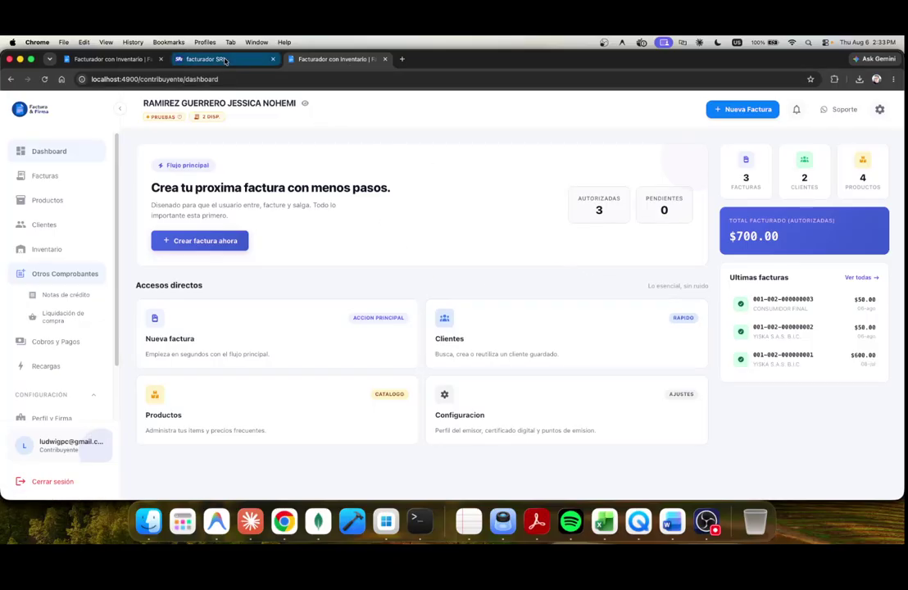
{"action": "left_click", "coordinate": [204, 59]}
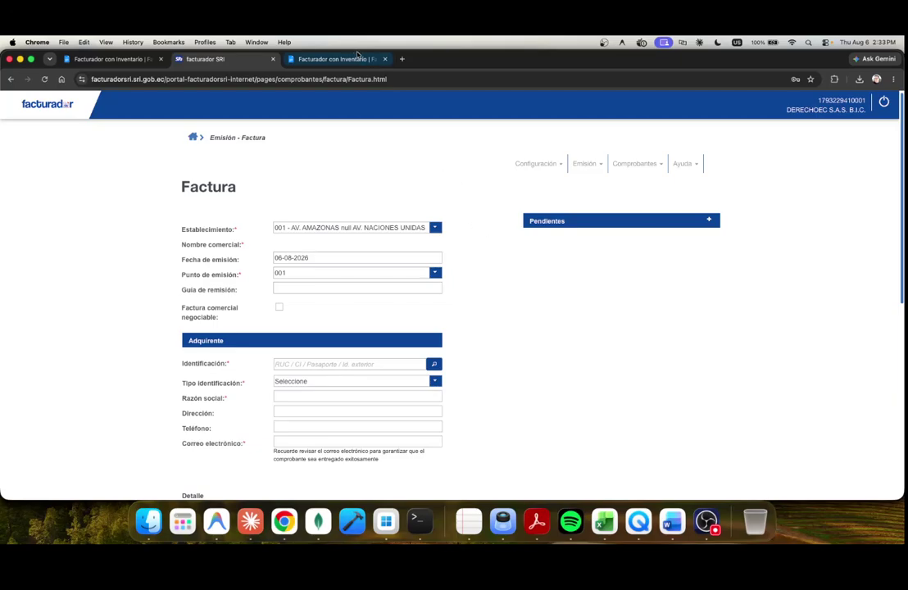
{"action": "left_click", "coordinate": [332, 59]}
Open the emission point settings and examine the establishment and emission point codes of the listed entry.
{"action": "scroll", "coordinate": [75, 371], "scroll_direction": "down", "scroll_amount": 2}
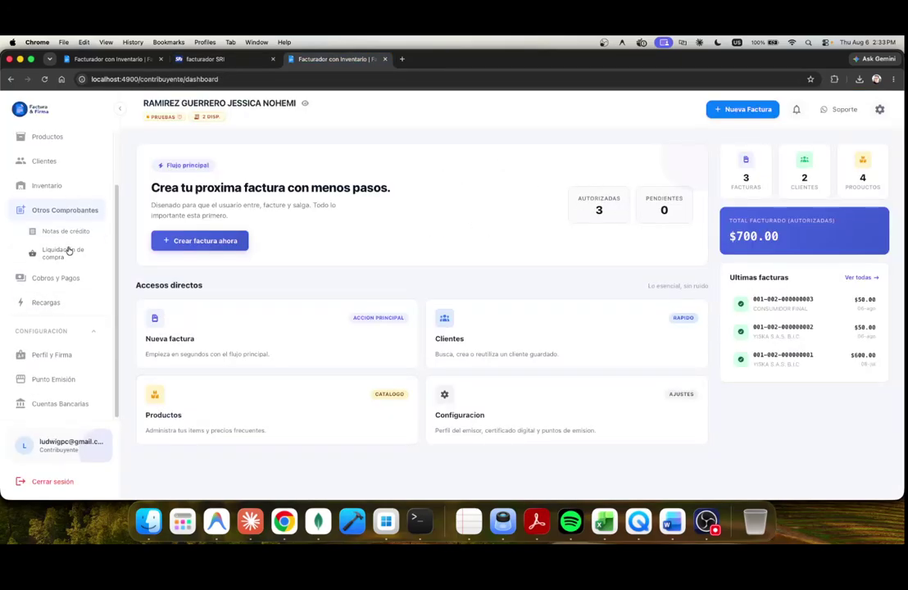
{"action": "left_click", "coordinate": [60, 383]}
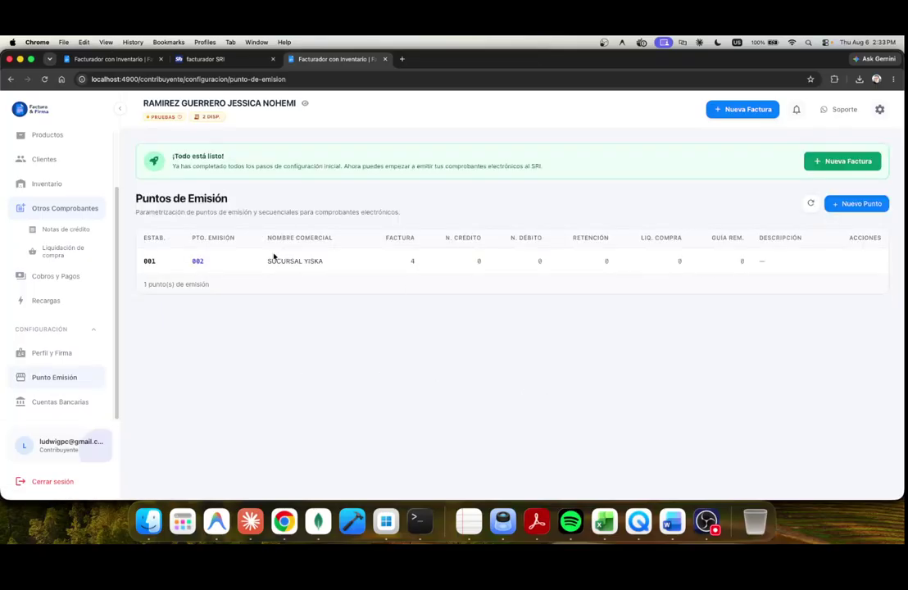
{"action": "double_click", "coordinate": [149, 263]}
{"action": "left_click", "coordinate": [237, 350]}
{"action": "left_click_drag", "start_coordinate": [156, 261], "coordinate": [142, 255]}
{"action": "left_click", "coordinate": [232, 365]}
{"action": "double_click", "coordinate": [193, 259]}
{"action": "left_click", "coordinate": [200, 262]}
Fill in a new emission point with establishment 001 and emission point 003, and close the form without creating it.
{"action": "left_click", "coordinate": [836, 206]}
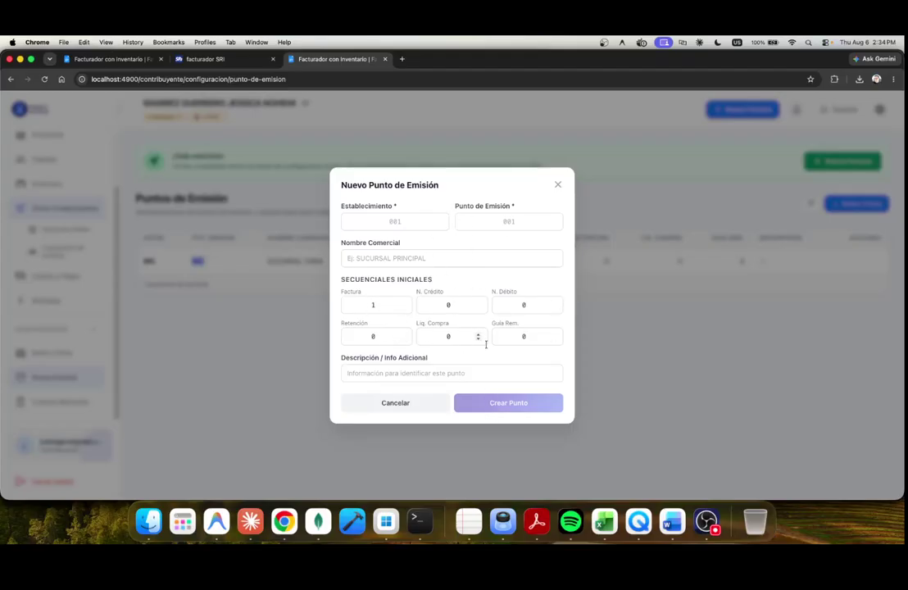
{"action": "left_click", "coordinate": [380, 221]}
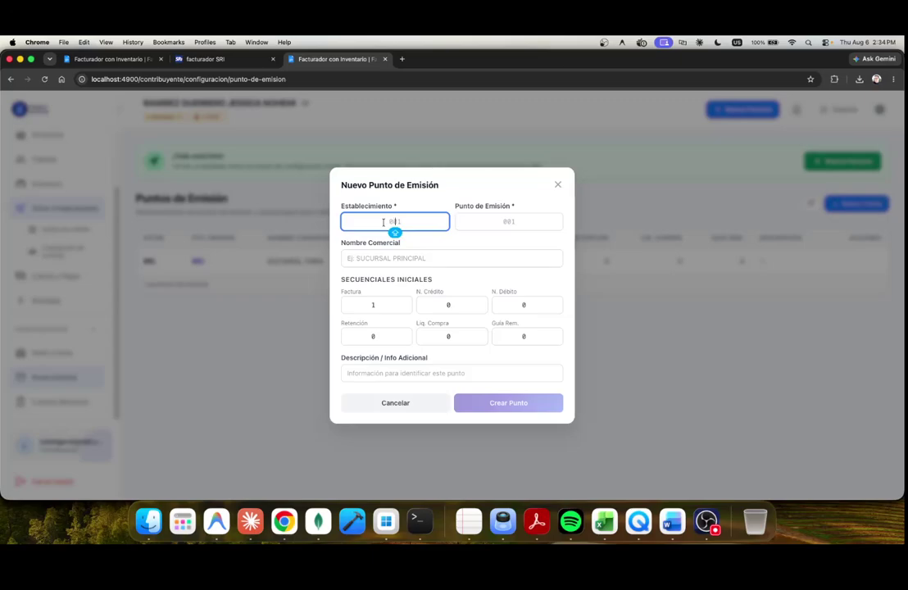
{"action": "type", "text": "001"}
{"action": "left_click", "coordinate": [465, 222]}
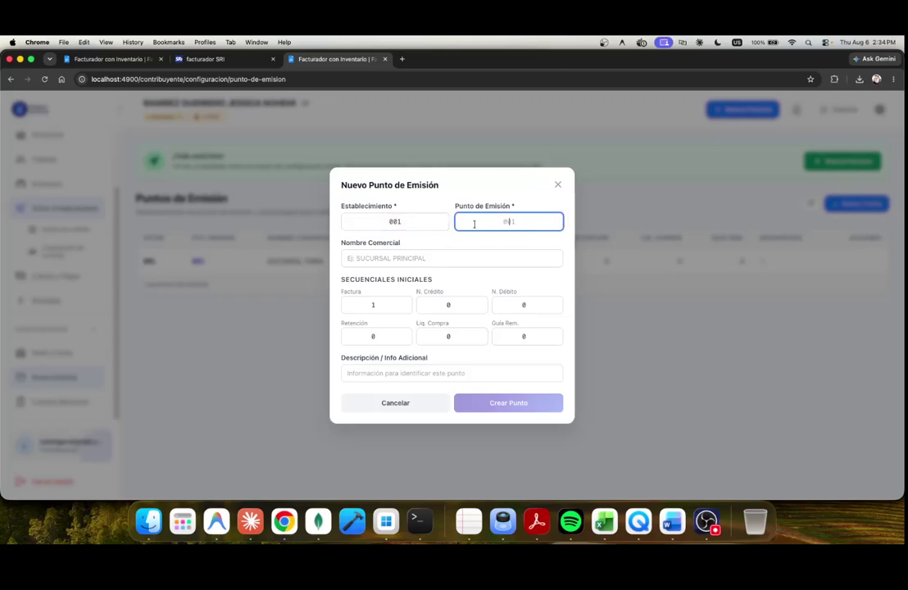
{"action": "type", "text": "003"}
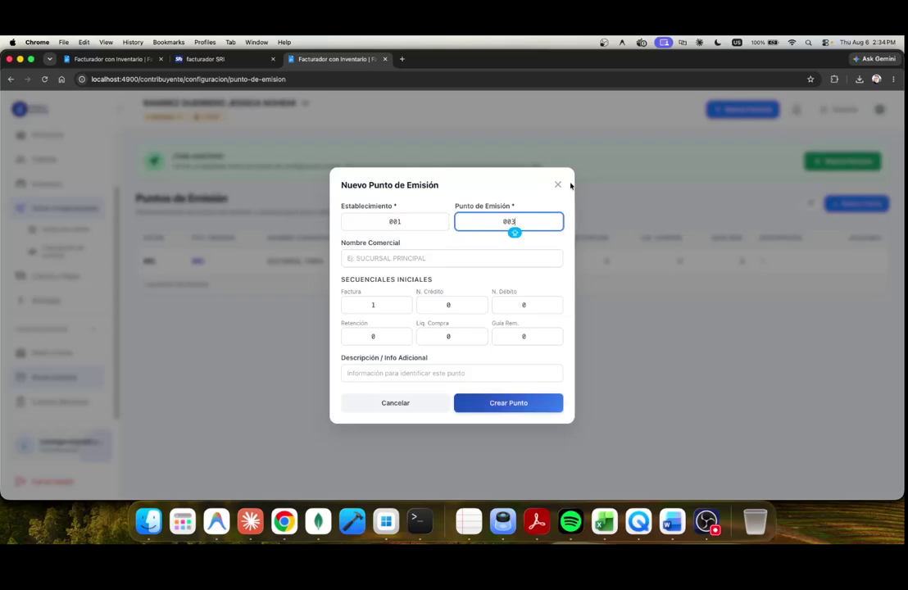
{"action": "left_click", "coordinate": [557, 185]}
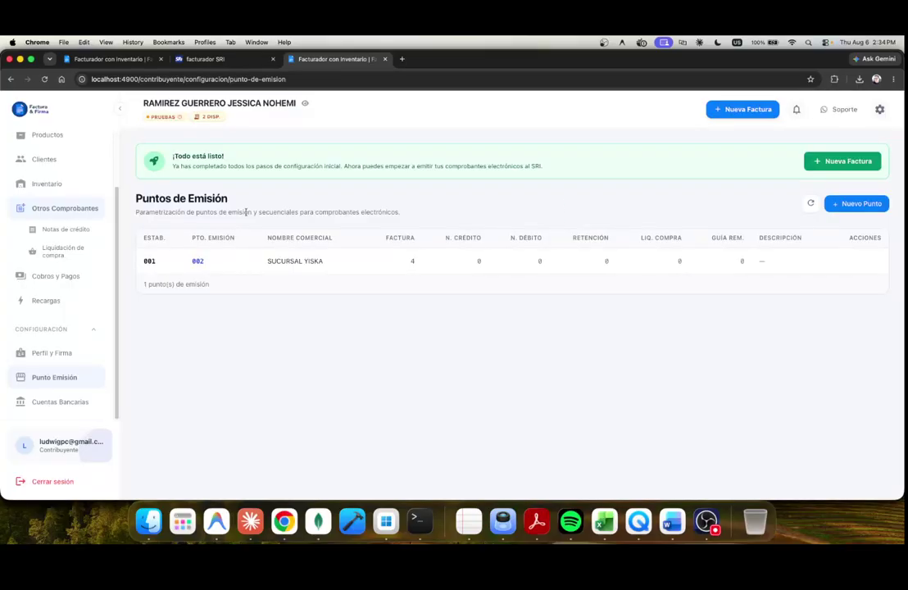
Return to the dashboard, and review the buyer, product, payment and totals sections of the SRI invoice form.
{"action": "scroll", "coordinate": [78, 266], "scroll_direction": "up", "scroll_amount": 3}
{"action": "left_click", "coordinate": [51, 151]}
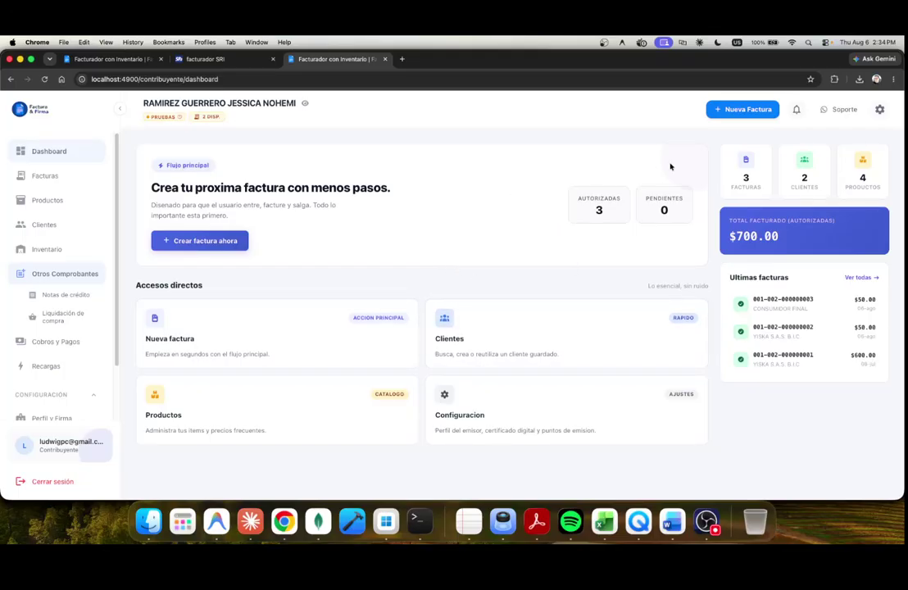
{"action": "key", "text": "ctrl+shift+Tab"}
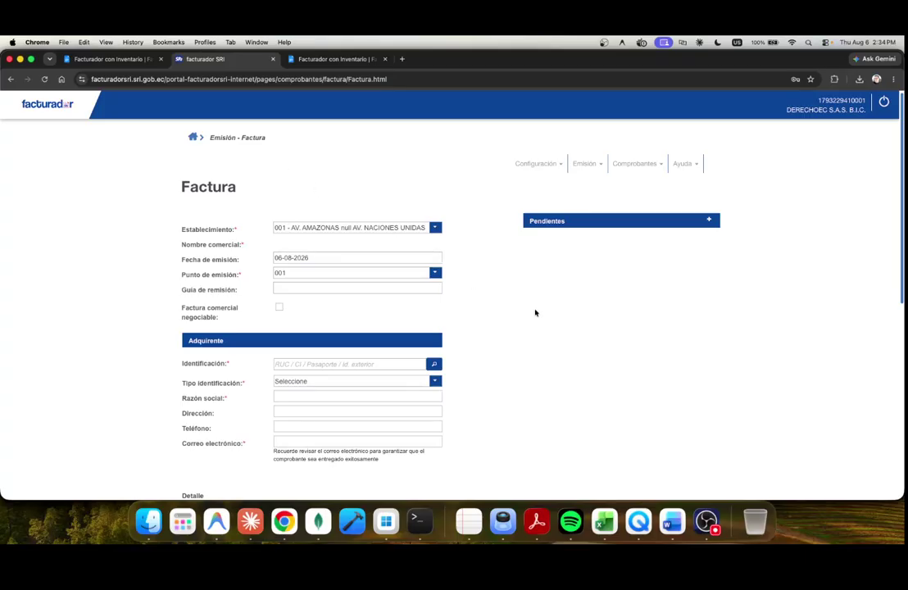
{"action": "scroll", "coordinate": [405, 318], "scroll_direction": "down", "scroll_amount": 3}
{"action": "scroll", "coordinate": [405, 317], "scroll_direction": "down", "scroll_amount": 5}
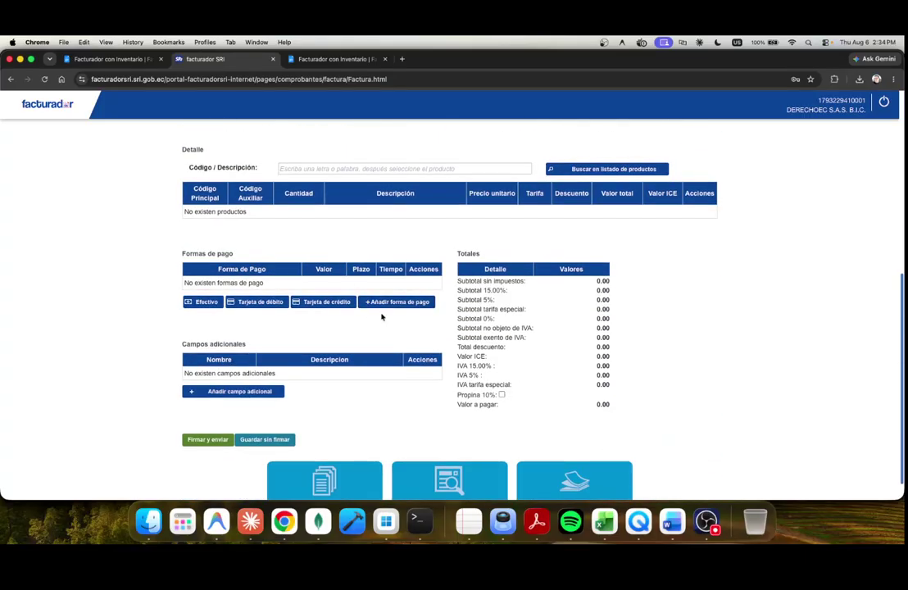
{"action": "scroll", "coordinate": [381, 316], "scroll_direction": "up", "scroll_amount": 4}
{"action": "scroll", "coordinate": [373, 426], "scroll_direction": "down", "scroll_amount": 3}
{"action": "scroll", "coordinate": [381, 409], "scroll_direction": "up", "scroll_amount": 7}
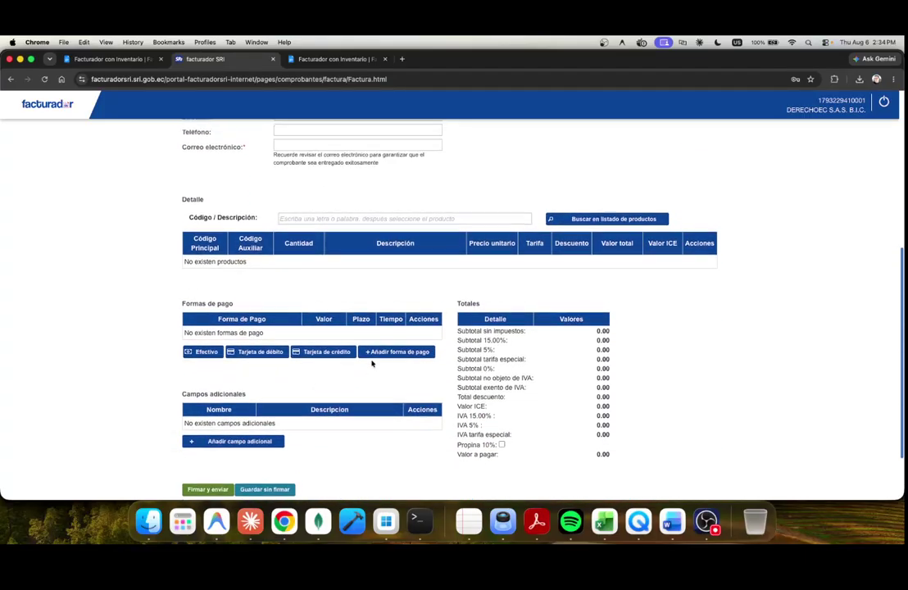
{"action": "scroll", "coordinate": [350, 314], "scroll_direction": "down", "scroll_amount": 4}
{"action": "scroll", "coordinate": [320, 262], "scroll_direction": "up", "scroll_amount": 3}
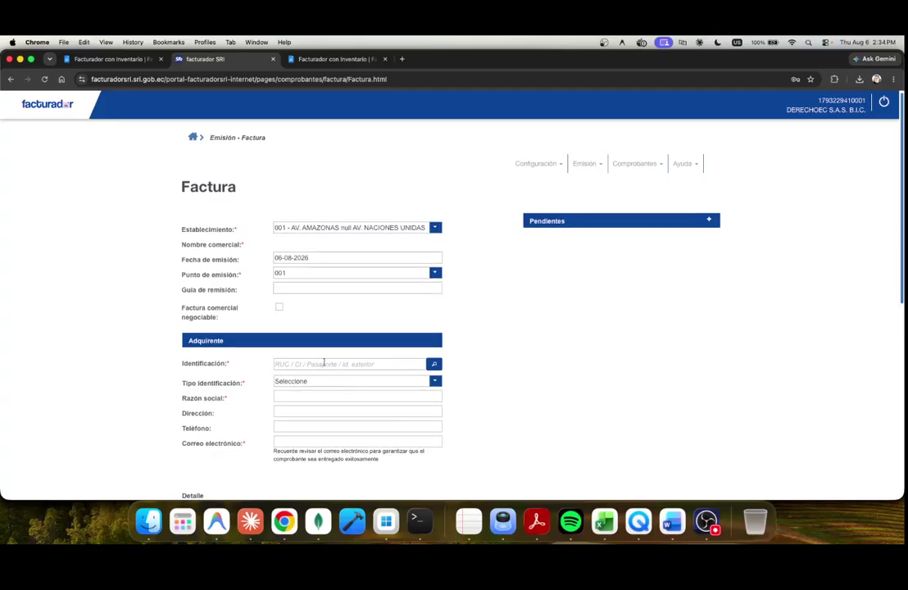
{"action": "scroll", "coordinate": [353, 399], "scroll_direction": "down", "scroll_amount": 2}
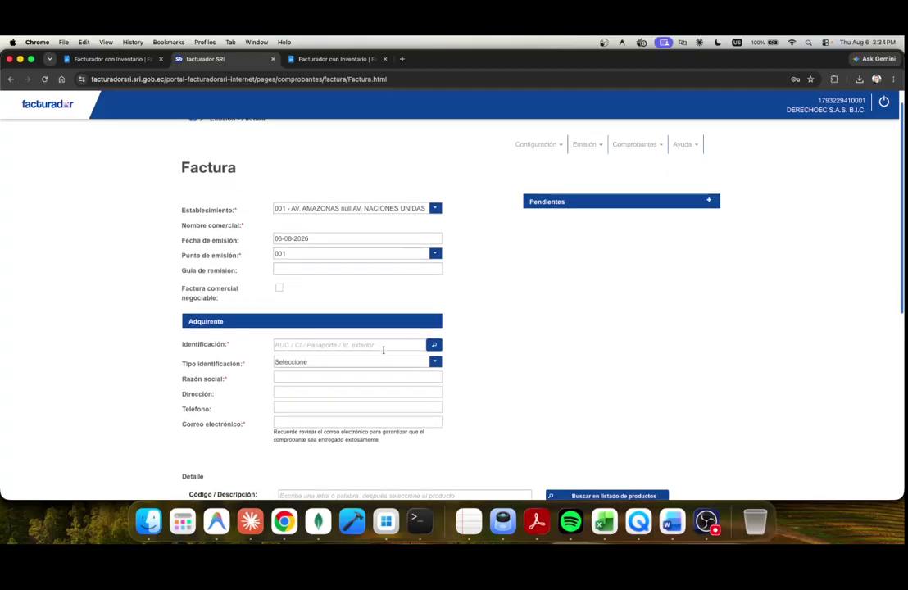
Open the client list in Facturador con Inventario, view the new client form and close it without saving.
{"action": "left_click", "coordinate": [297, 58]}
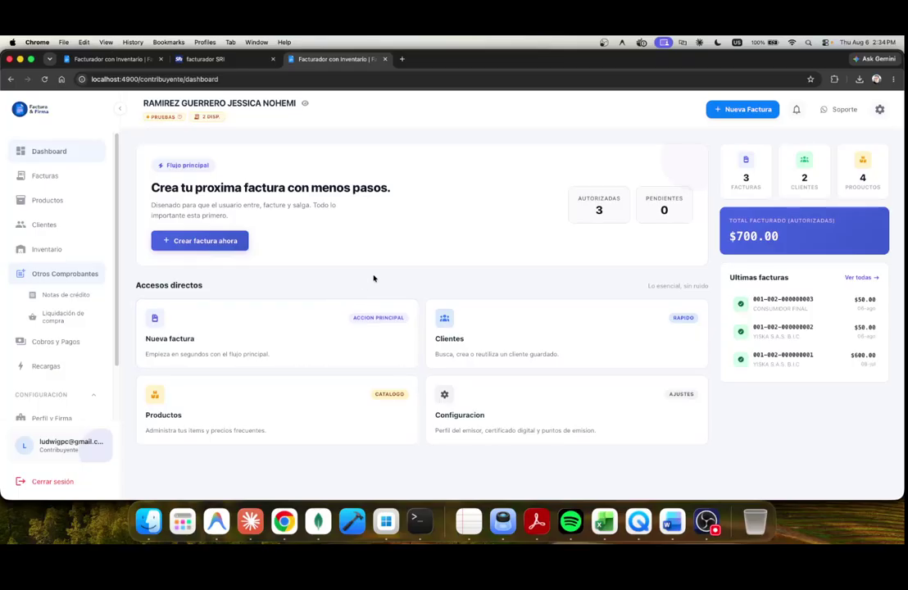
{"action": "left_click", "coordinate": [46, 222]}
{"action": "left_click", "coordinate": [848, 155]}
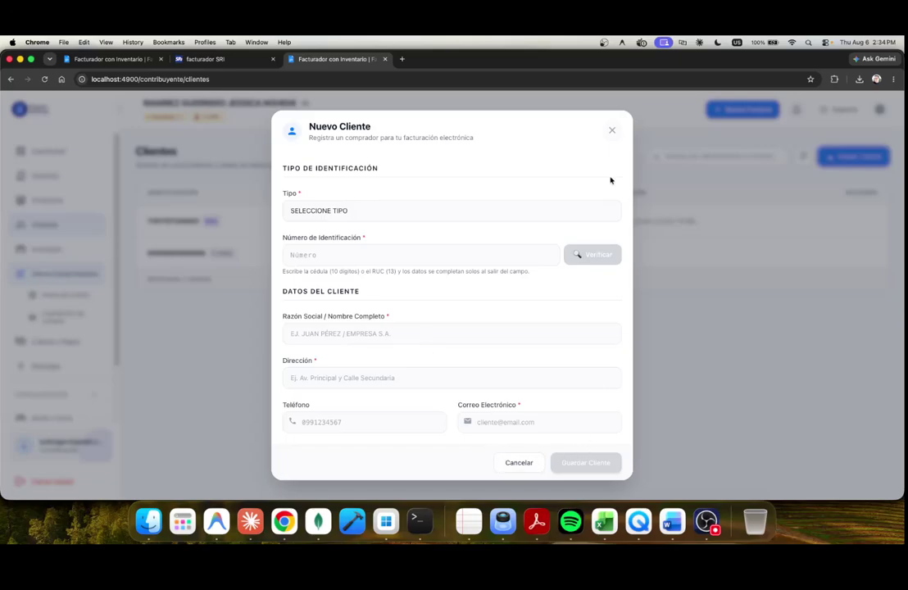
{"action": "left_click", "coordinate": [611, 130]}
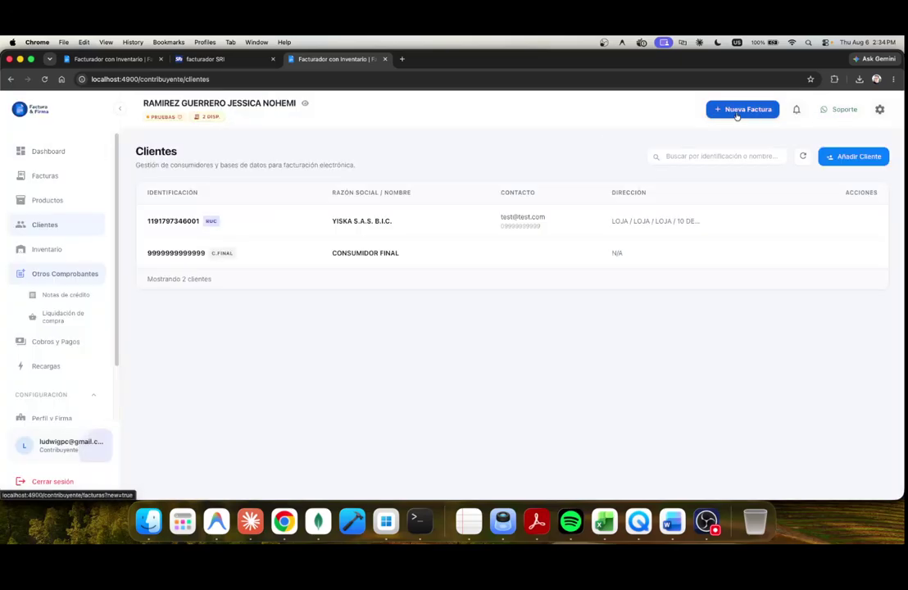
Open the product catalogue, open SERVICIOS DIVERSOS for editing, and review its type, code, name and final price fields.
{"action": "left_click", "coordinate": [58, 202]}
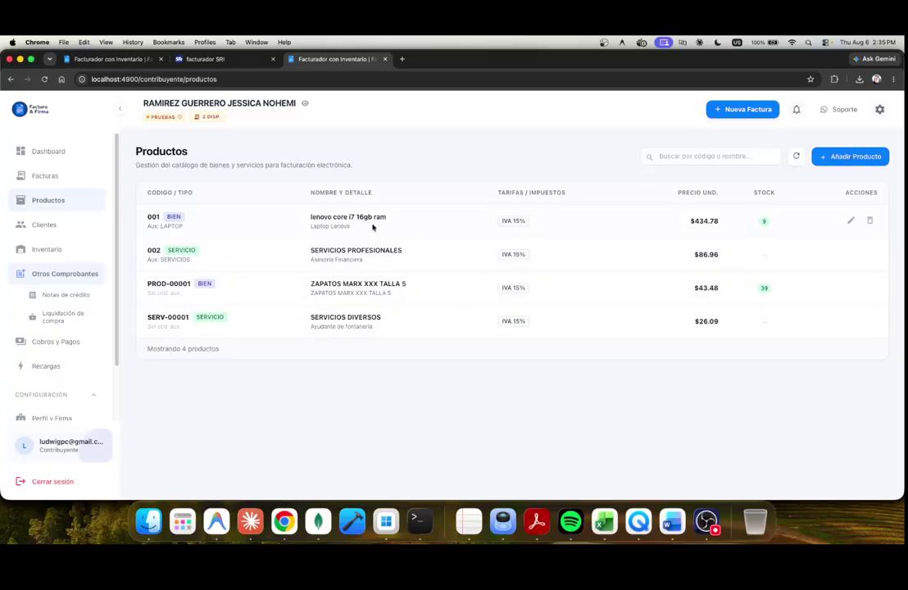
{"action": "left_click", "coordinate": [852, 321]}
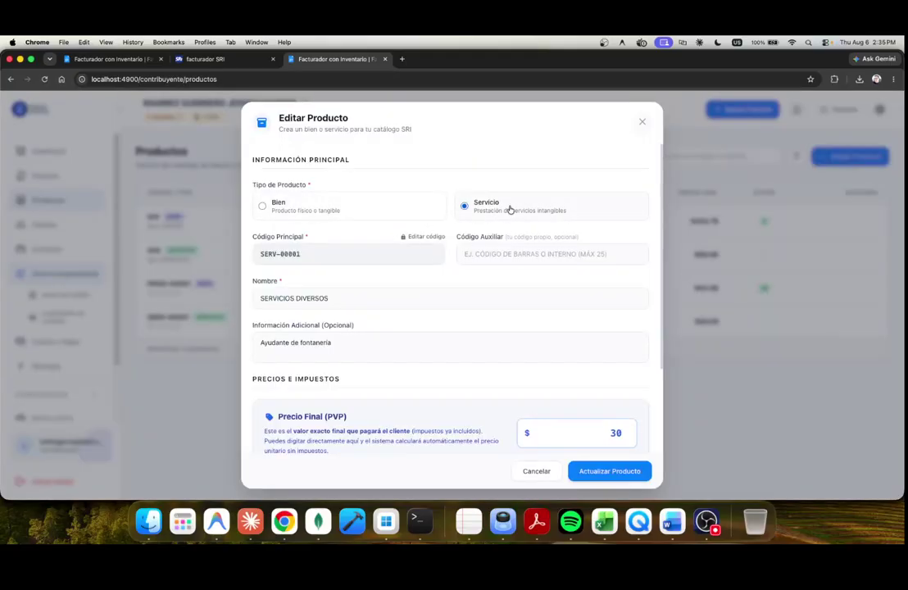
{"action": "scroll", "coordinate": [570, 407], "scroll_direction": "down", "scroll_amount": 3}
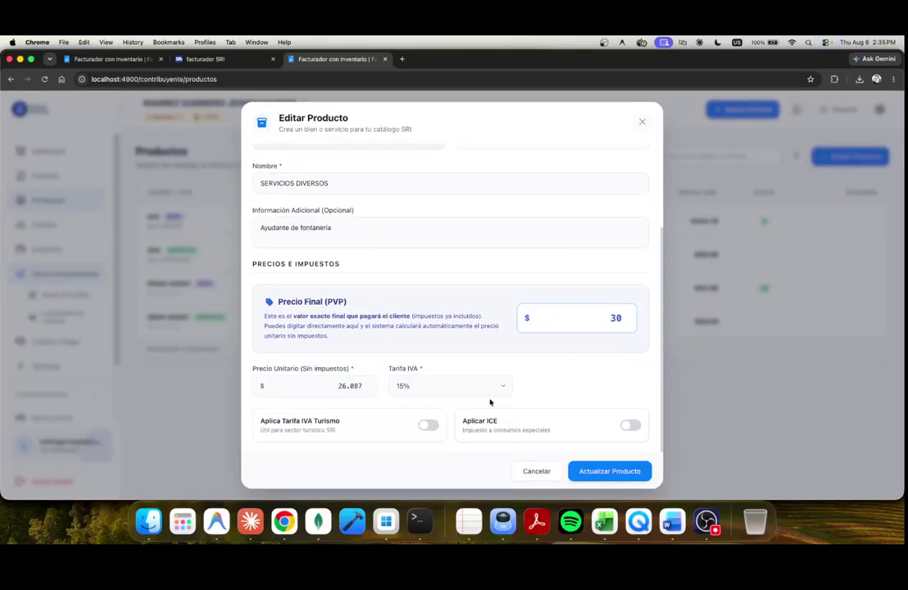
{"action": "scroll", "coordinate": [490, 402], "scroll_direction": "up", "scroll_amount": 3}
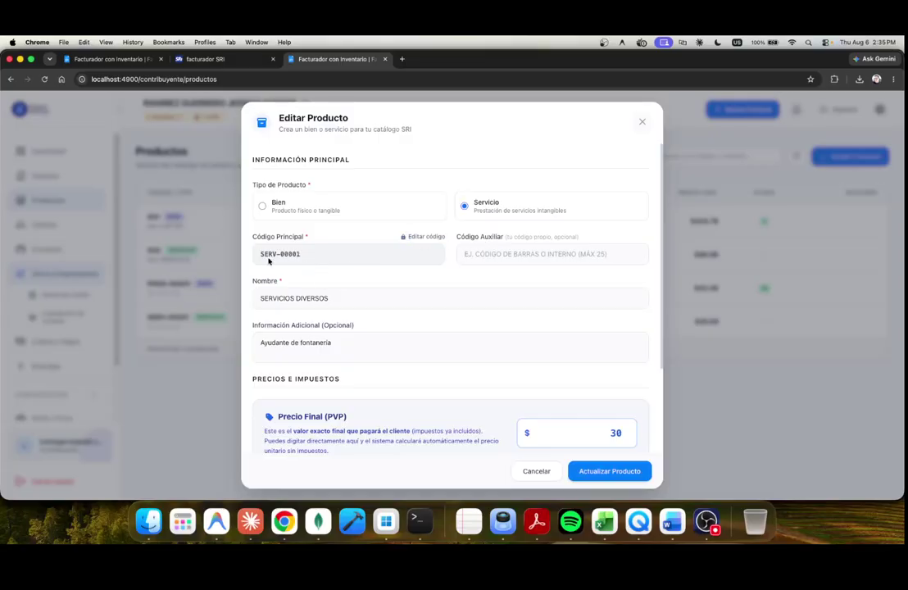
{"action": "scroll", "coordinate": [321, 302], "scroll_direction": "down", "scroll_amount": 1}
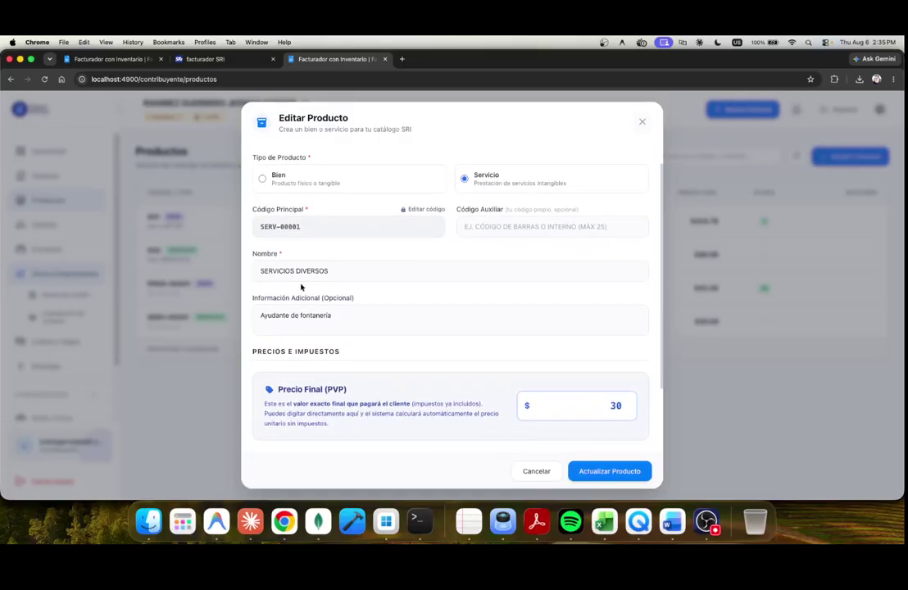
{"action": "scroll", "coordinate": [275, 288], "scroll_direction": "down", "scroll_amount": 1}
{"action": "scroll", "coordinate": [279, 287], "scroll_direction": "down", "scroll_amount": 1}
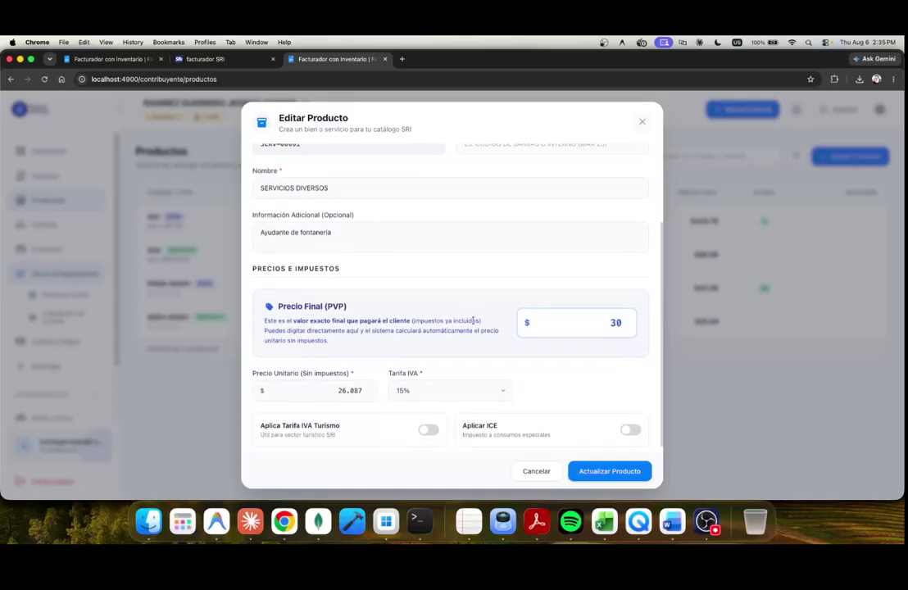
{"action": "left_click", "coordinate": [601, 327]}
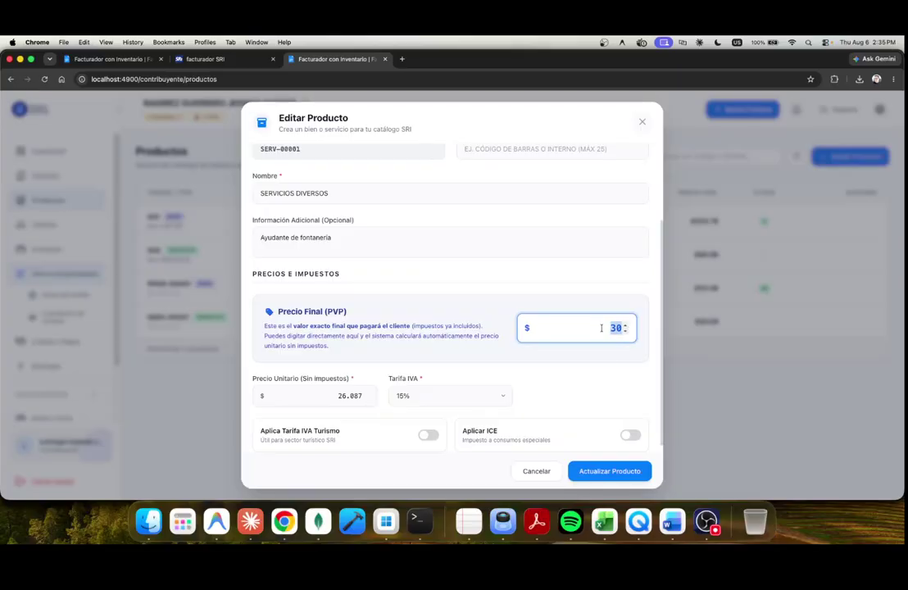
{"action": "scroll", "coordinate": [524, 401], "scroll_direction": "down", "scroll_amount": 1}
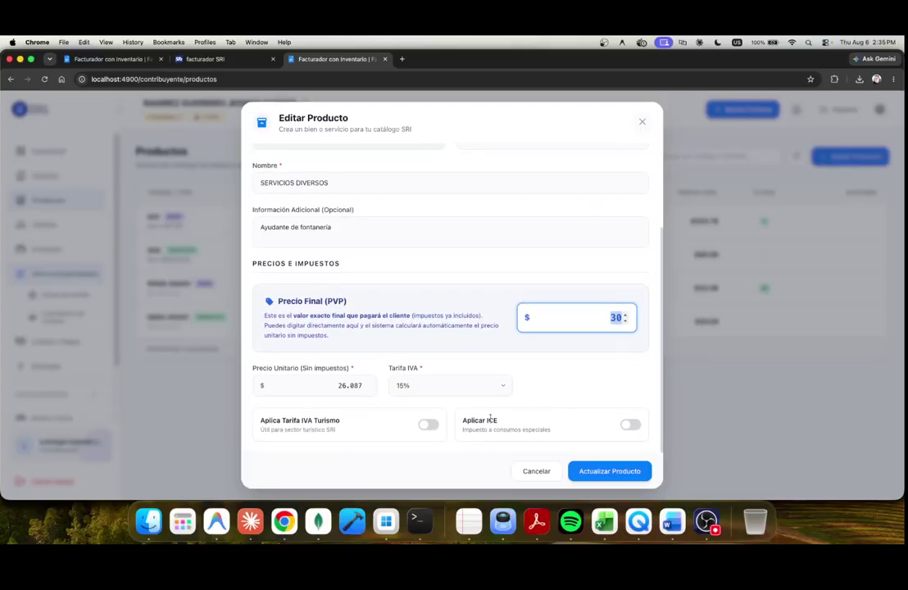
Switch the IVA rate of SERVICIOS DIVERSOS to 0% and back to 15%.
{"action": "left_click", "coordinate": [422, 391]}
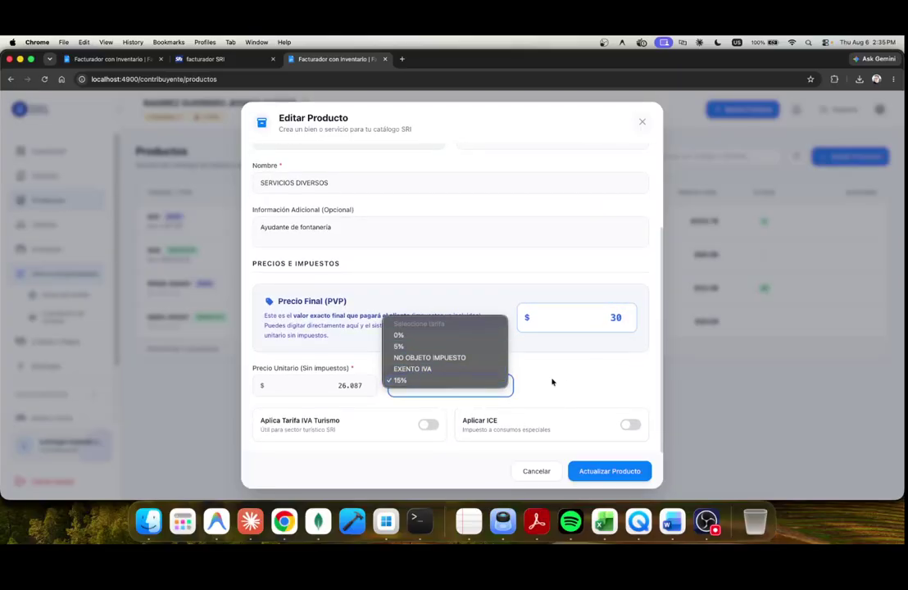
{"action": "left_click", "coordinate": [482, 389]}
{"action": "left_click", "coordinate": [463, 394]}
{"action": "left_click", "coordinate": [414, 340]}
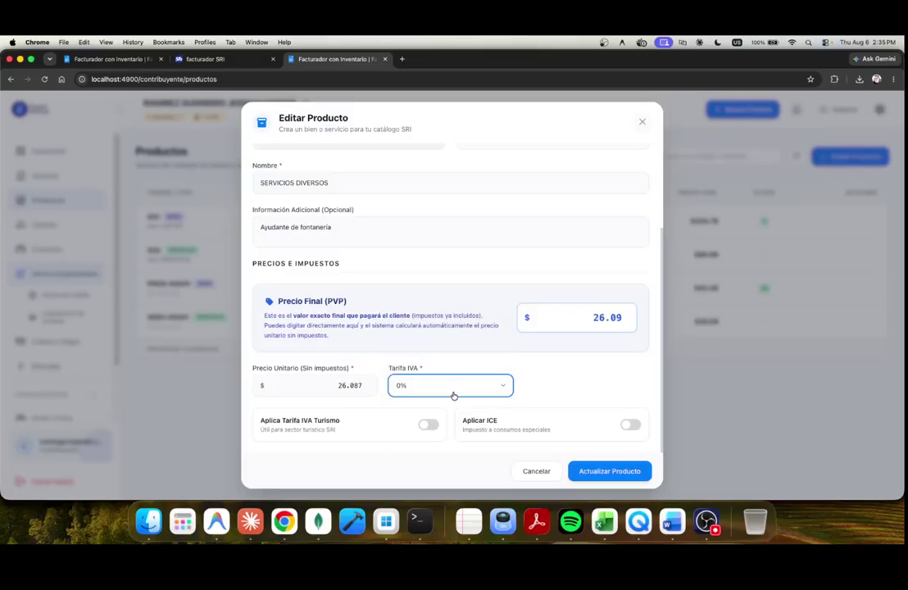
{"action": "left_click", "coordinate": [487, 388]}
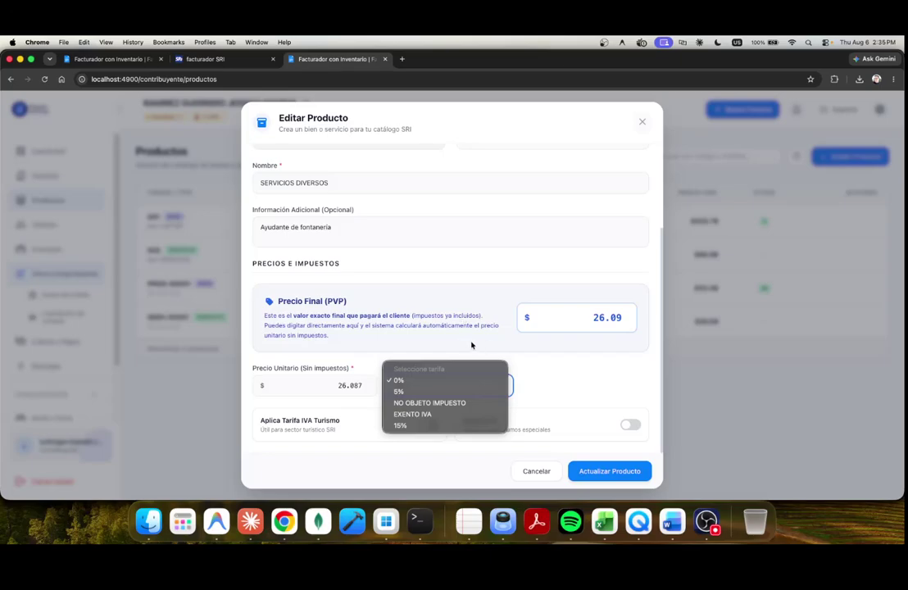
{"action": "left_click", "coordinate": [434, 425]}
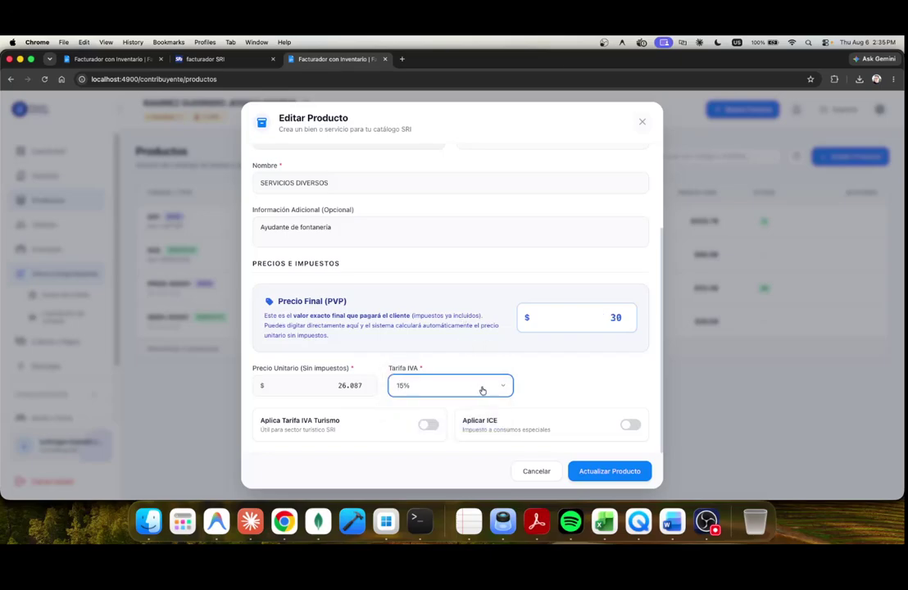
Examine the unit price without taxes and the IVA rate of SERVICIOS DIVERSOS, and close the form without saving.
{"action": "left_click", "coordinate": [348, 385]}
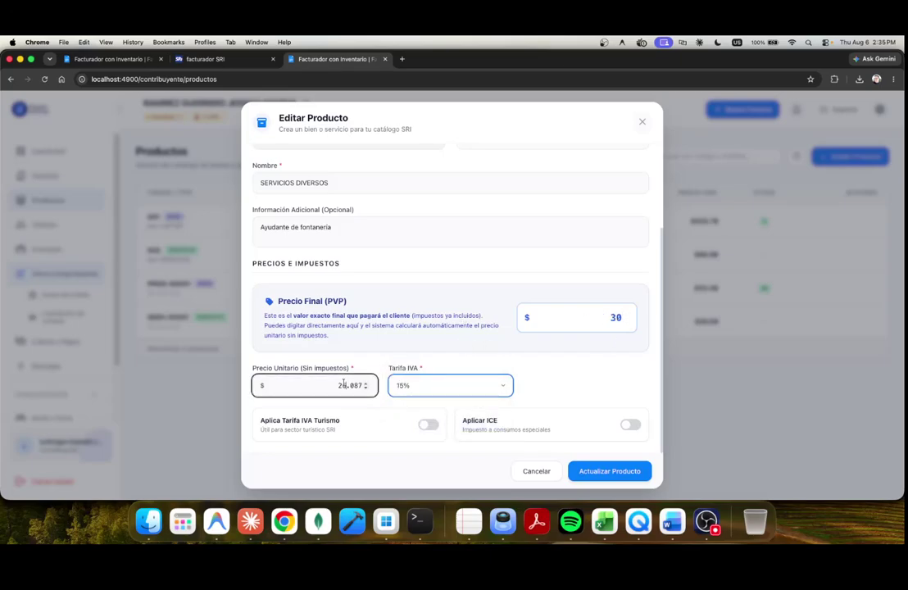
{"action": "double_click", "coordinate": [350, 385]}
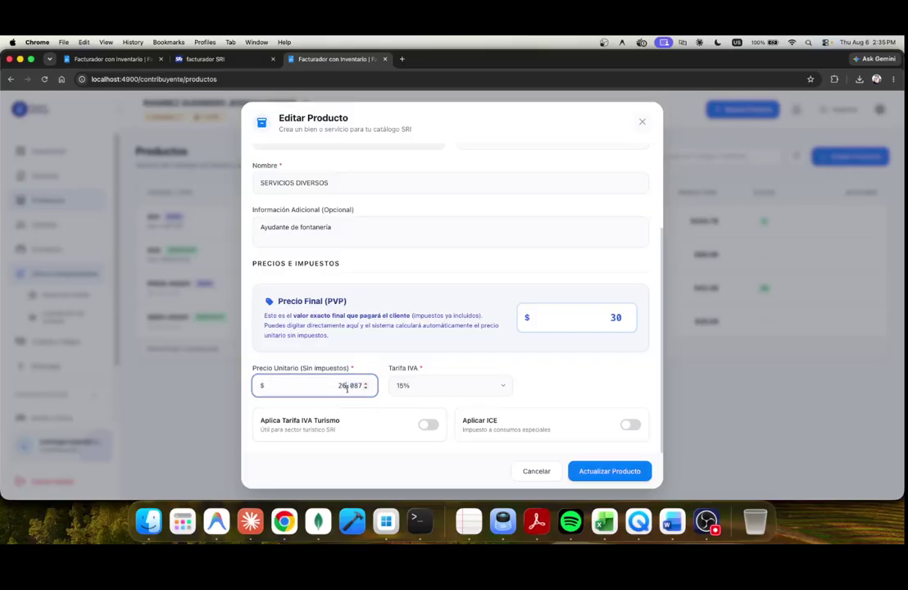
{"action": "double_click", "coordinate": [350, 385]}
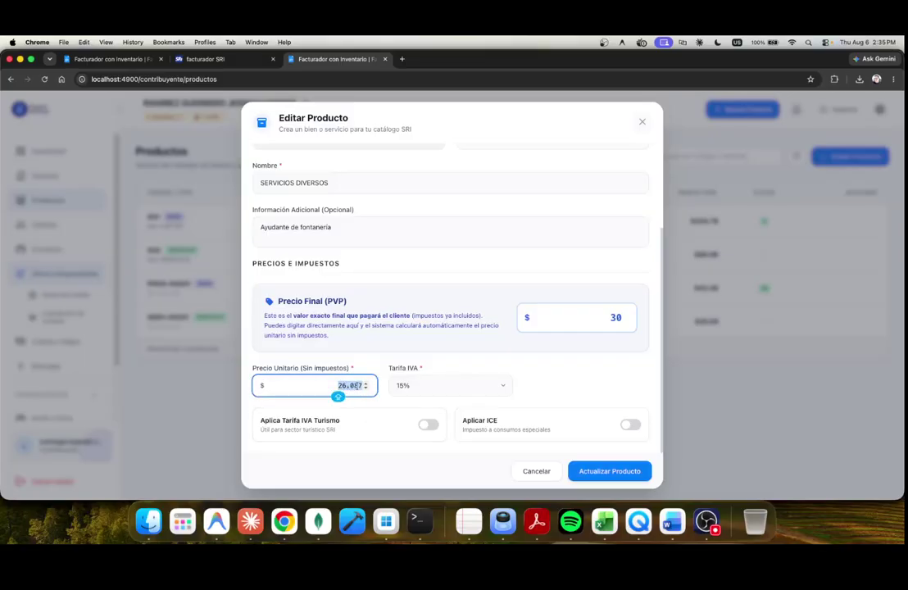
{"action": "left_click", "coordinate": [403, 406]}
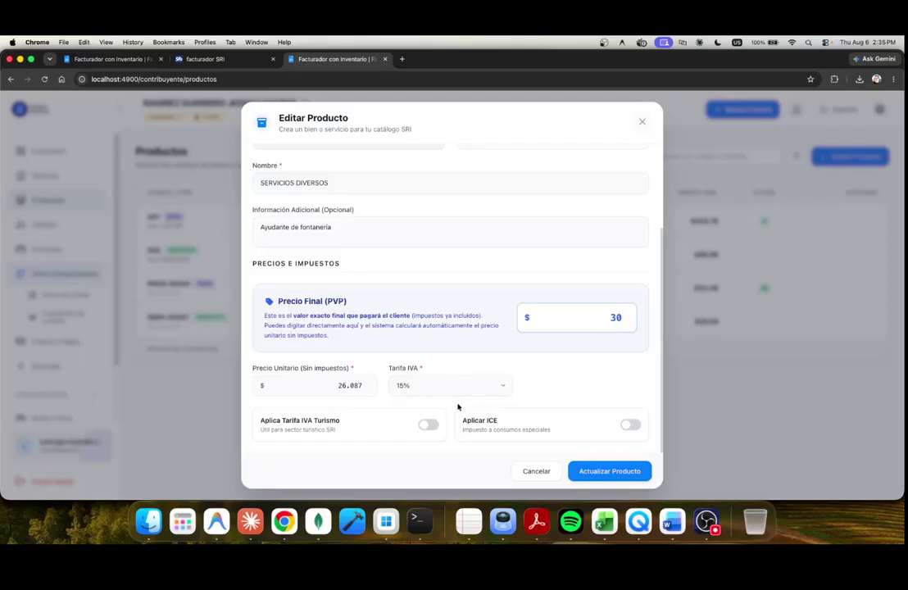
{"action": "left_click", "coordinate": [451, 385]}
{"action": "left_click", "coordinate": [566, 389]}
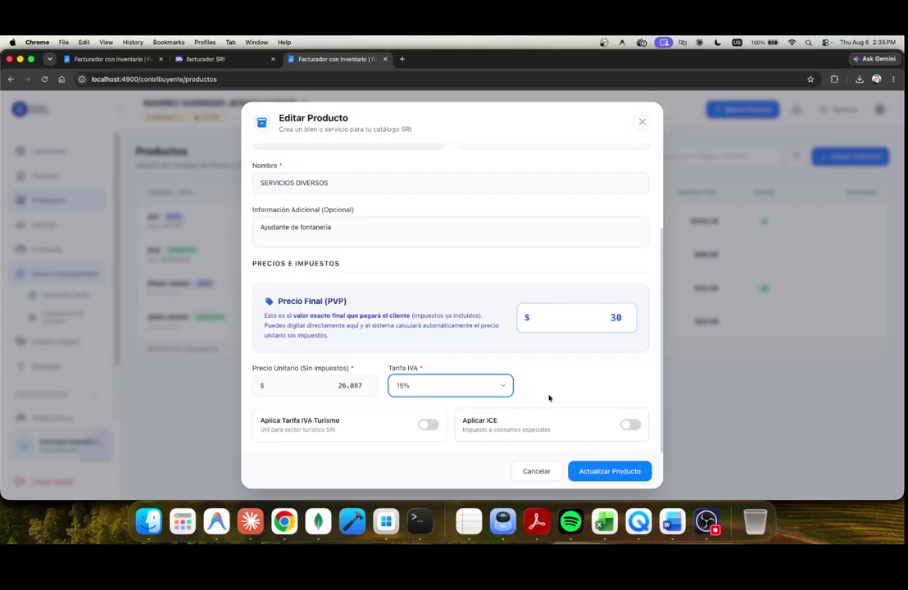
{"action": "left_click", "coordinate": [549, 399]}
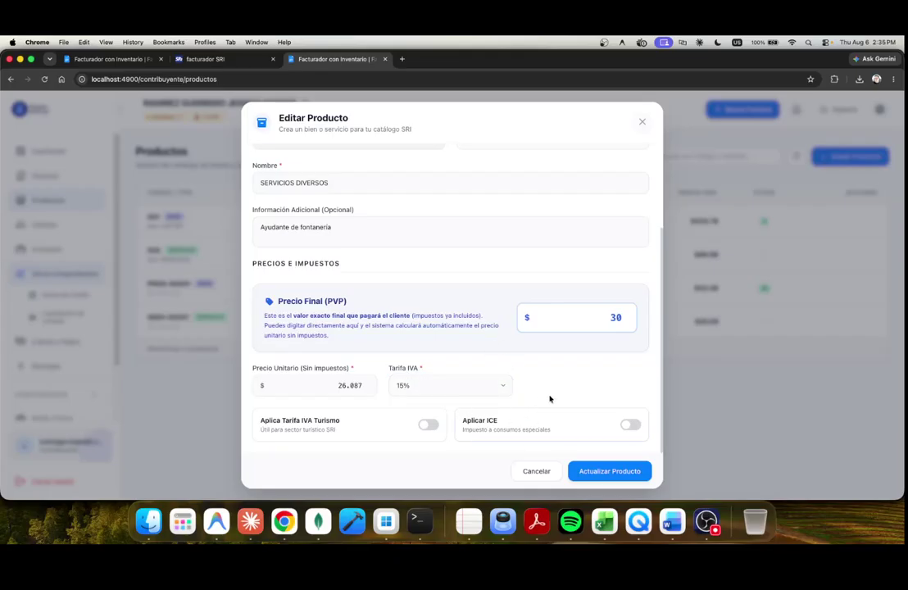
{"action": "double_click", "coordinate": [339, 386]}
{"action": "left_click", "coordinate": [537, 474]}
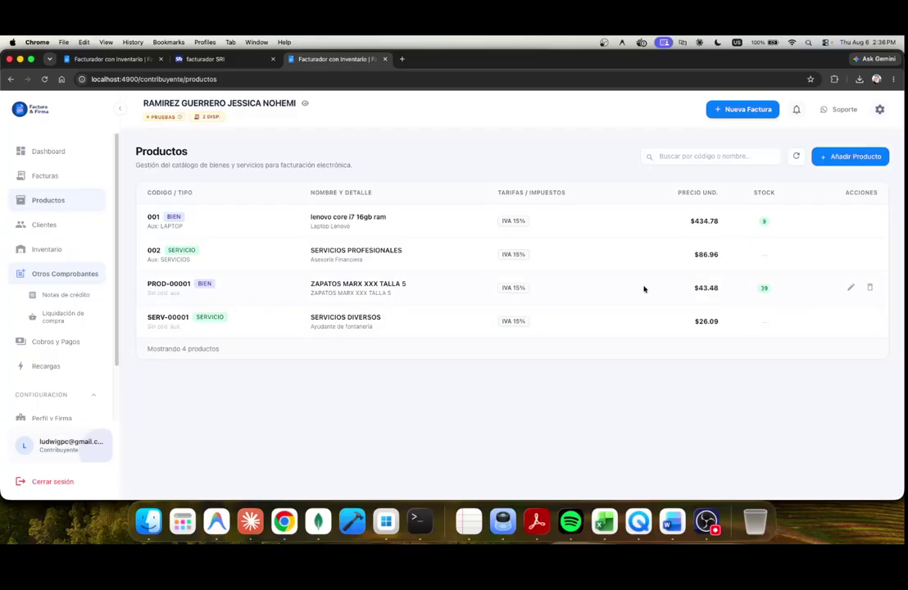
Open ZAPATOS MARX XXX TALLA 5 for editing and review its codes, name, prices and taxes.
{"action": "left_click", "coordinate": [851, 288]}
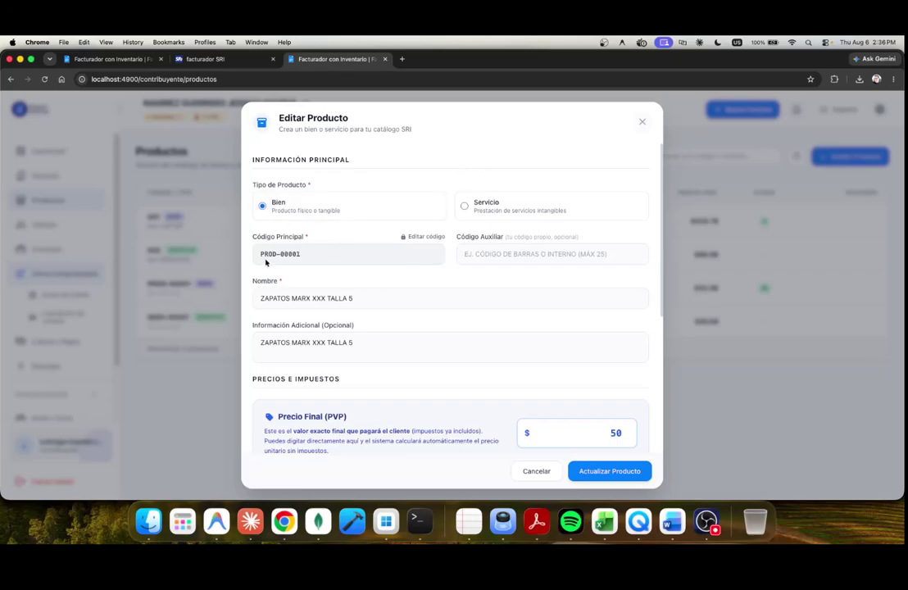
{"action": "left_click", "coordinate": [503, 257]}
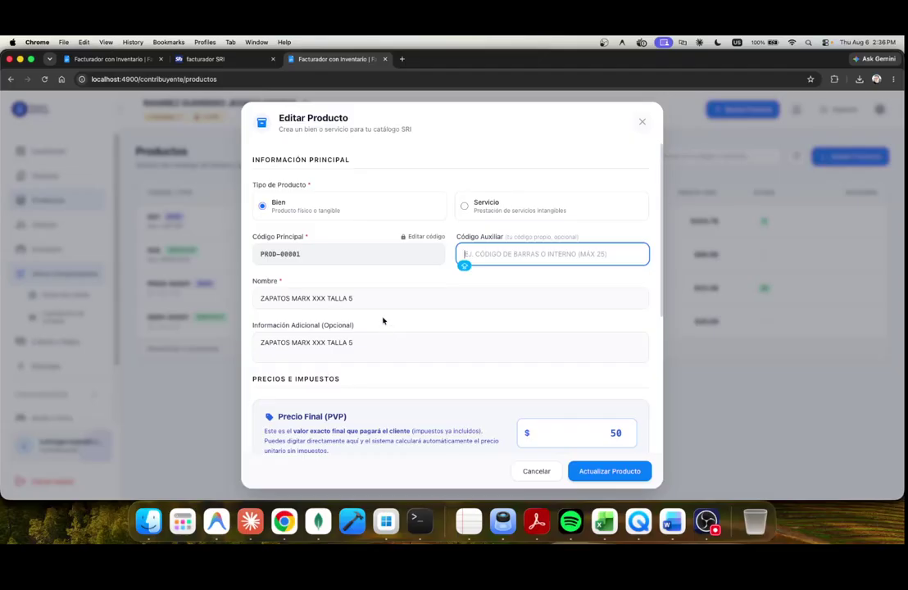
{"action": "left_click", "coordinate": [337, 302]}
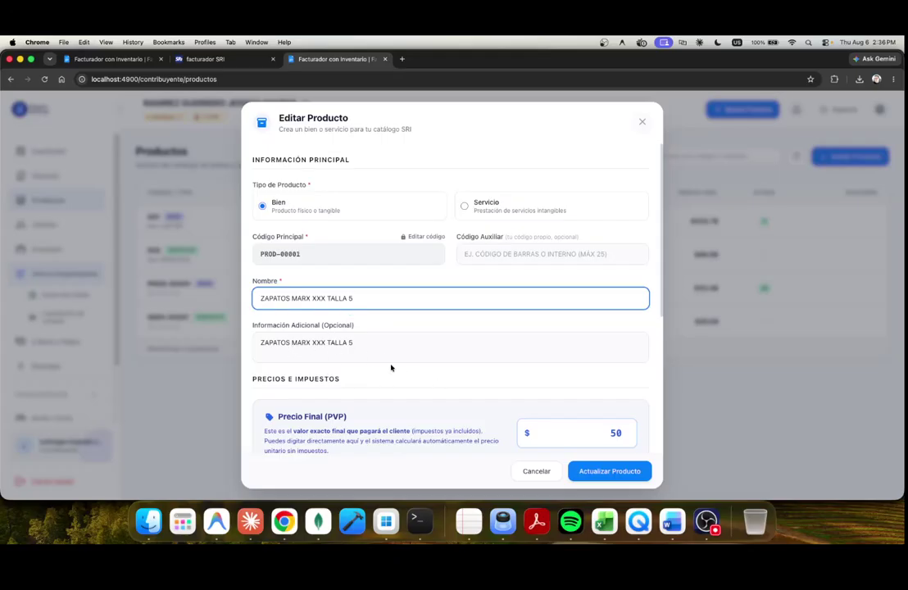
{"action": "scroll", "coordinate": [391, 367], "scroll_direction": "down", "scroll_amount": 3}
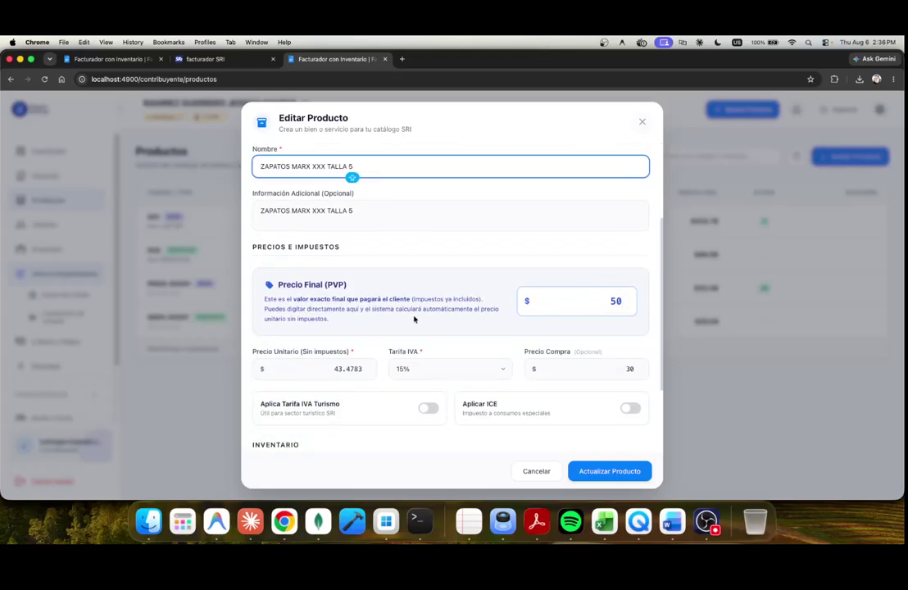
{"action": "scroll", "coordinate": [509, 353], "scroll_direction": "down", "scroll_amount": 3}
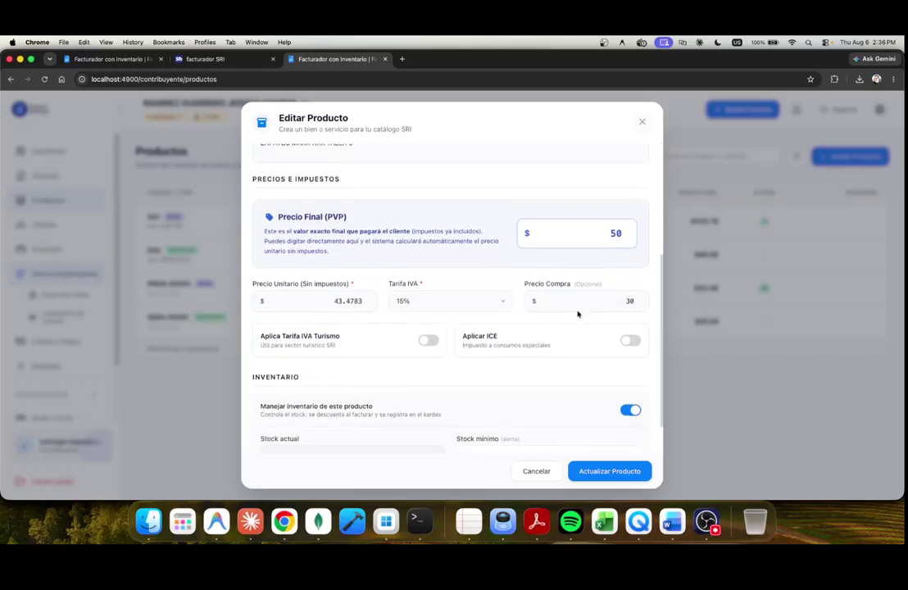
Set the shoes' final price to 40 with a 15% IVA rate, and check the unit price and other IVA options.
{"action": "left_click", "coordinate": [604, 217]}
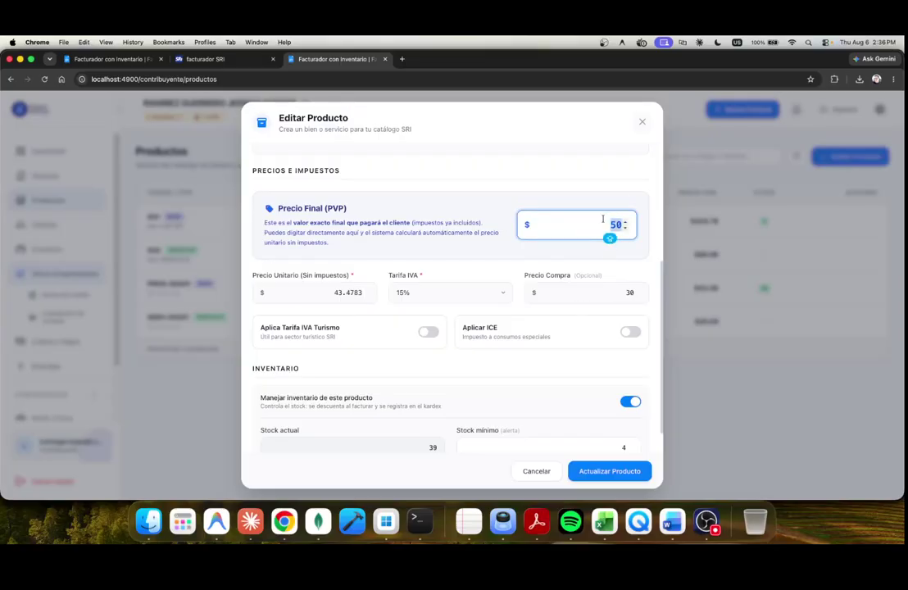
{"action": "type", "text": "40"}
{"action": "left_click", "coordinate": [461, 293]}
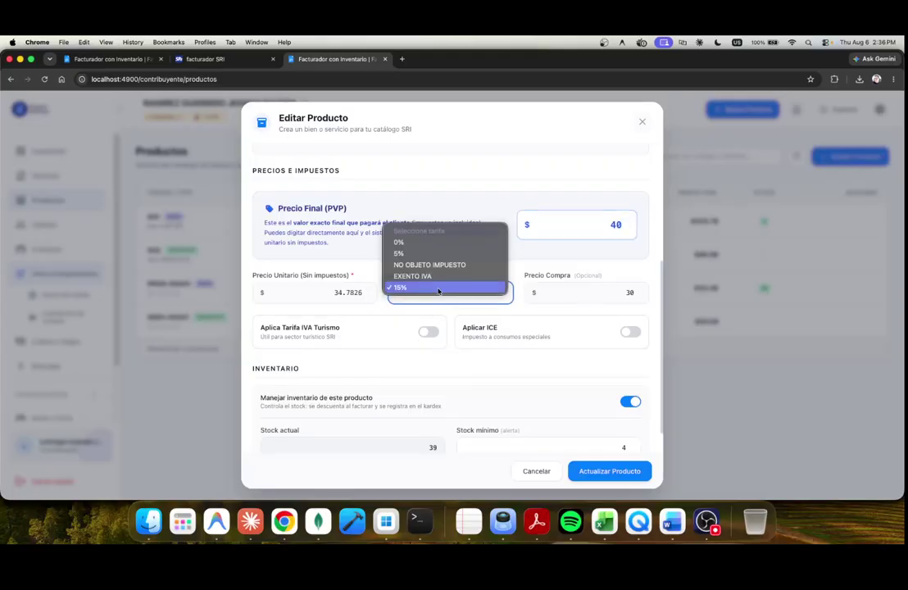
{"action": "left_click", "coordinate": [438, 286]}
{"action": "left_click", "coordinate": [332, 296]}
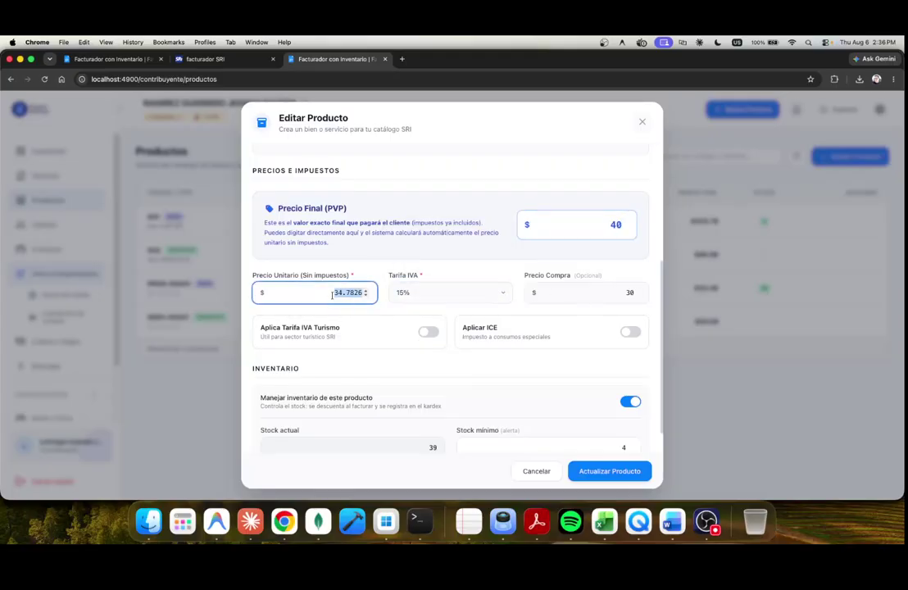
{"action": "left_click", "coordinate": [435, 298]}
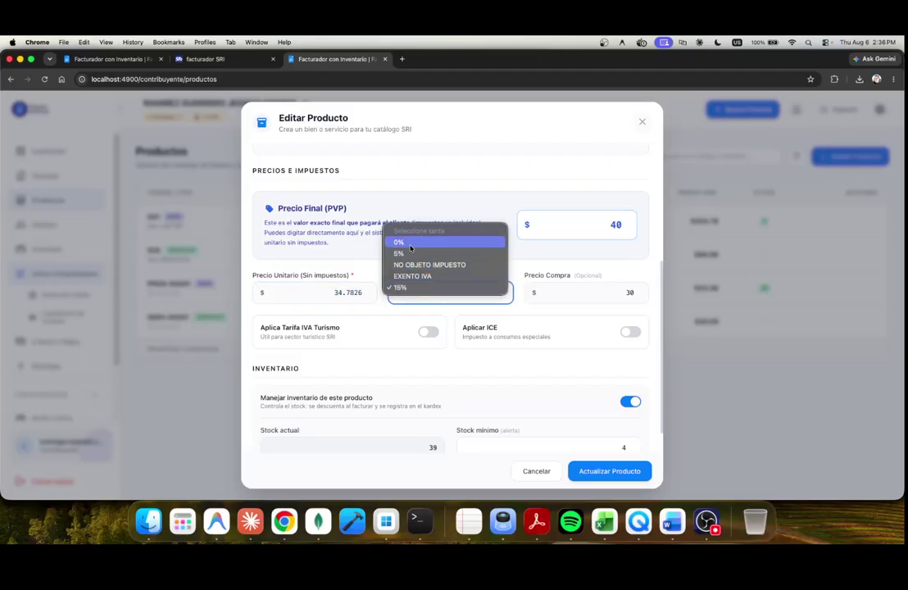
{"action": "left_click", "coordinate": [528, 317]}
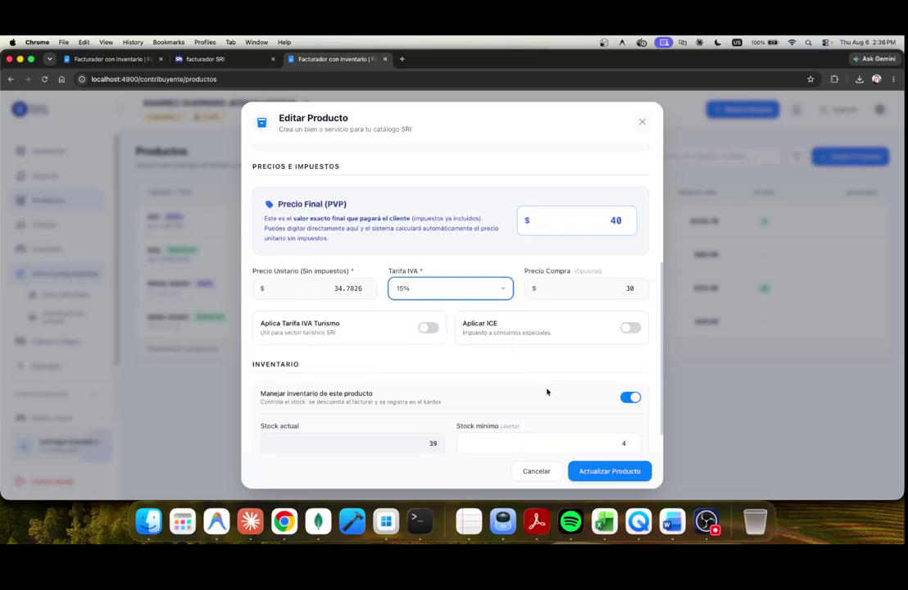
Review the shoes' inventory tracking, current stock and minimum stock alert settings, and close the form without saving.
{"action": "scroll", "coordinate": [557, 385], "scroll_direction": "down", "scroll_amount": 1}
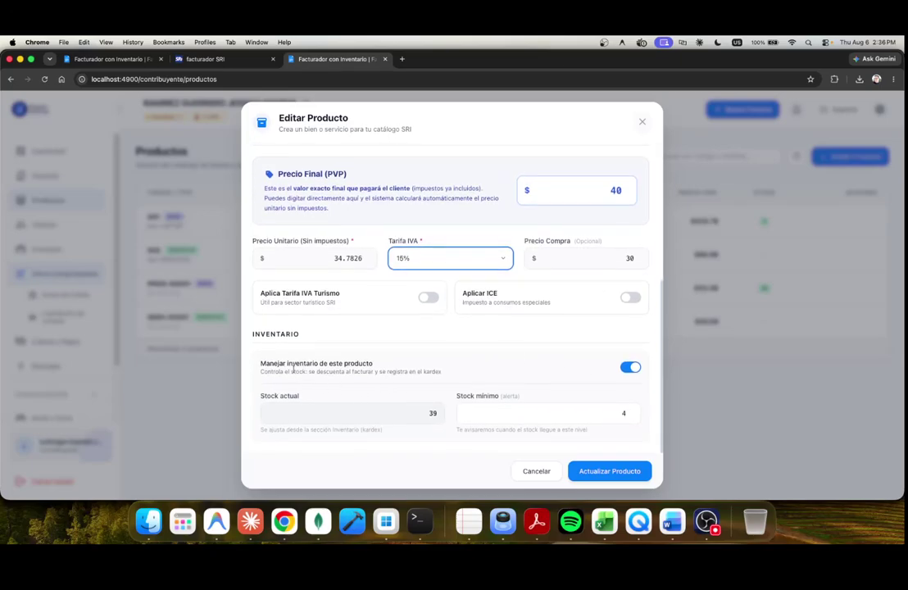
{"action": "scroll", "coordinate": [543, 324], "scroll_direction": "up", "scroll_amount": 2}
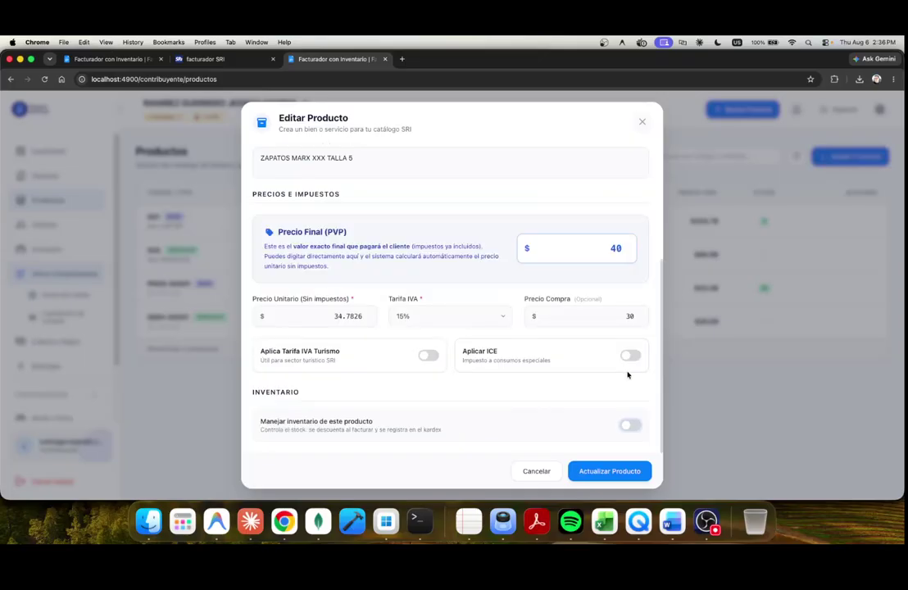
{"action": "scroll", "coordinate": [313, 225], "scroll_direction": "up", "scroll_amount": 6}
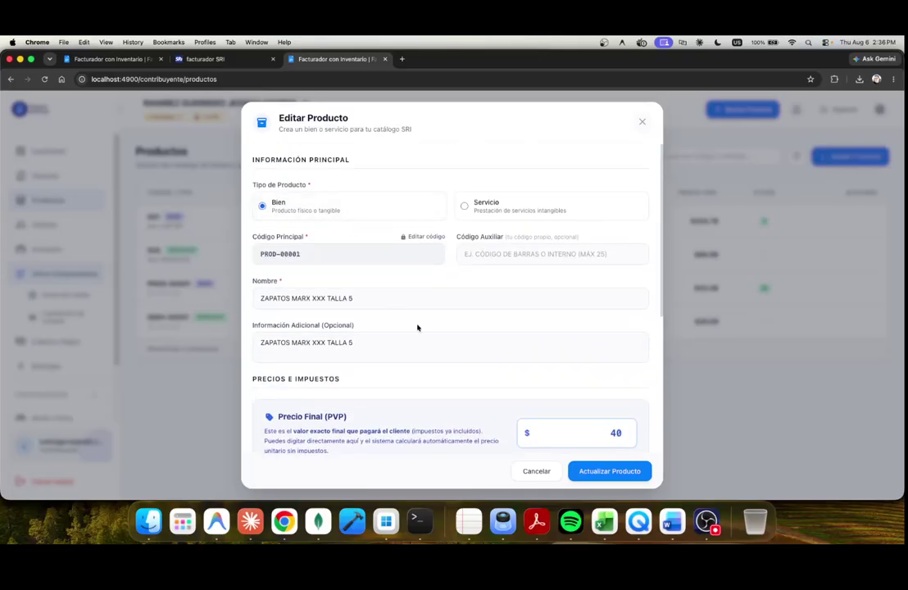
{"action": "scroll", "coordinate": [503, 435], "scroll_direction": "down", "scroll_amount": 8}
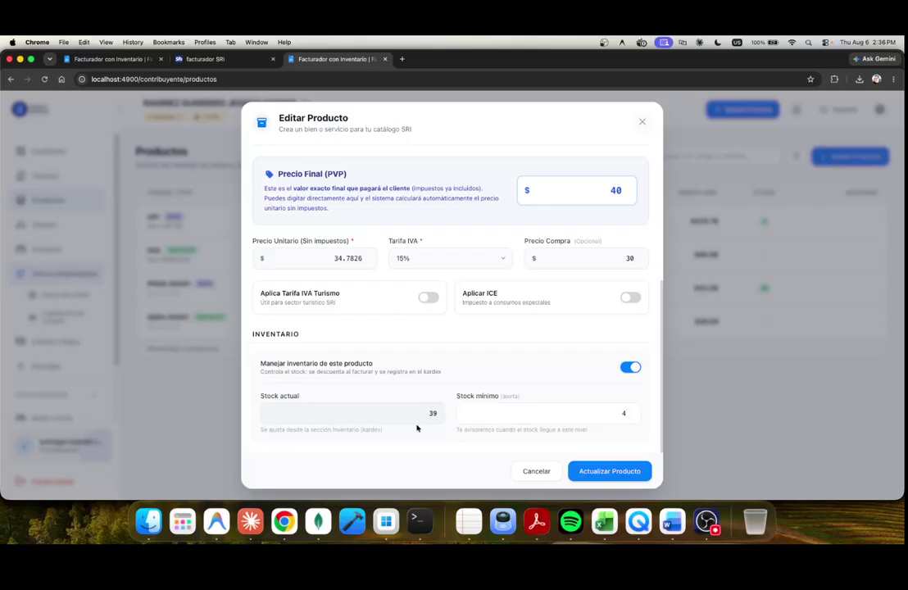
{"action": "left_click", "coordinate": [500, 412]}
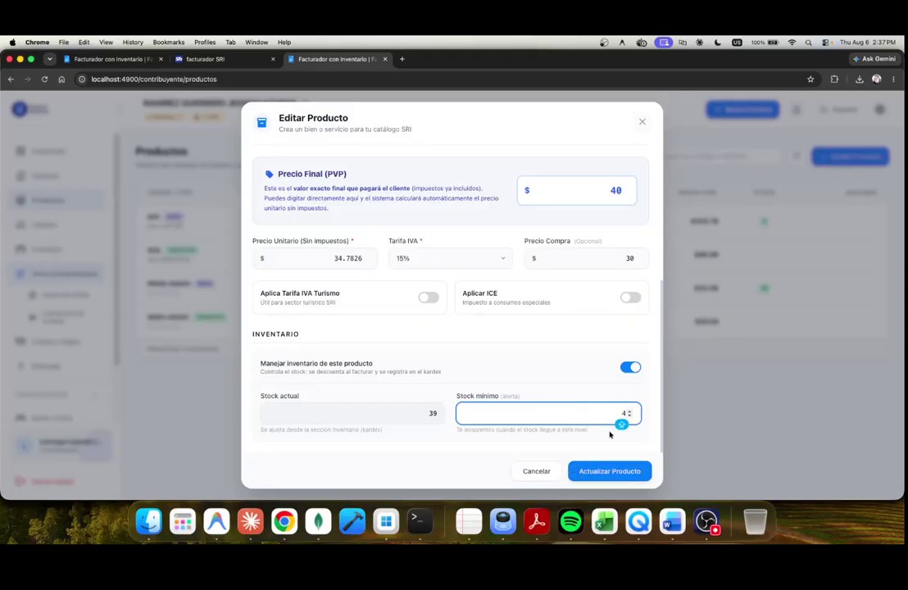
{"action": "left_click", "coordinate": [536, 471]}
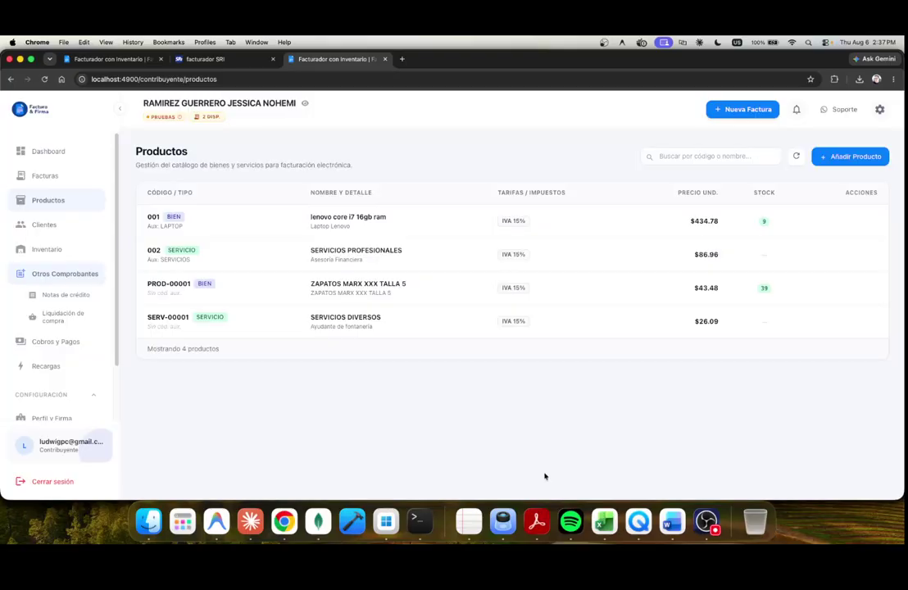
Open the inventory and review the Kardex movement history of ZAPATOS MARX XXX TALLA 5.
{"action": "left_click", "coordinate": [56, 249]}
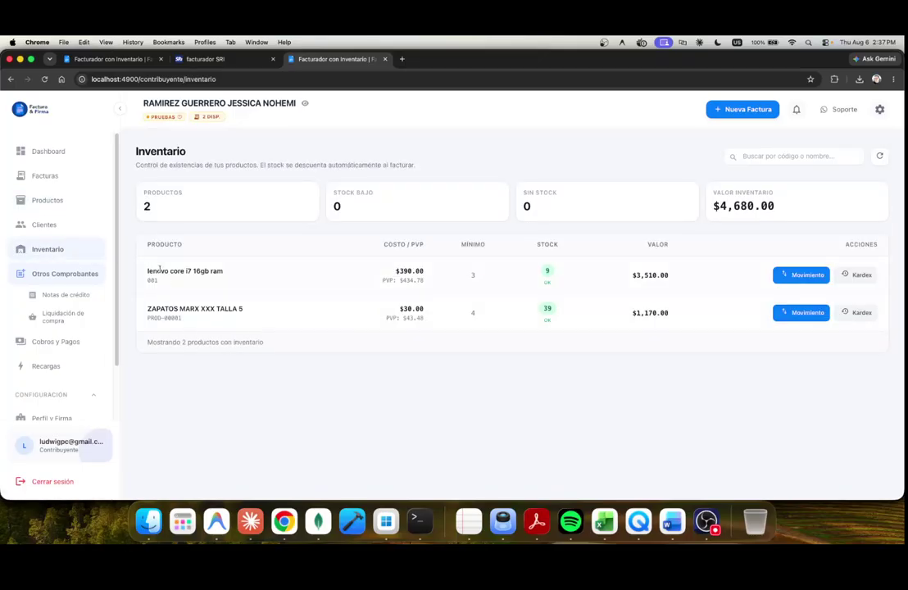
{"action": "left_click", "coordinate": [856, 312]}
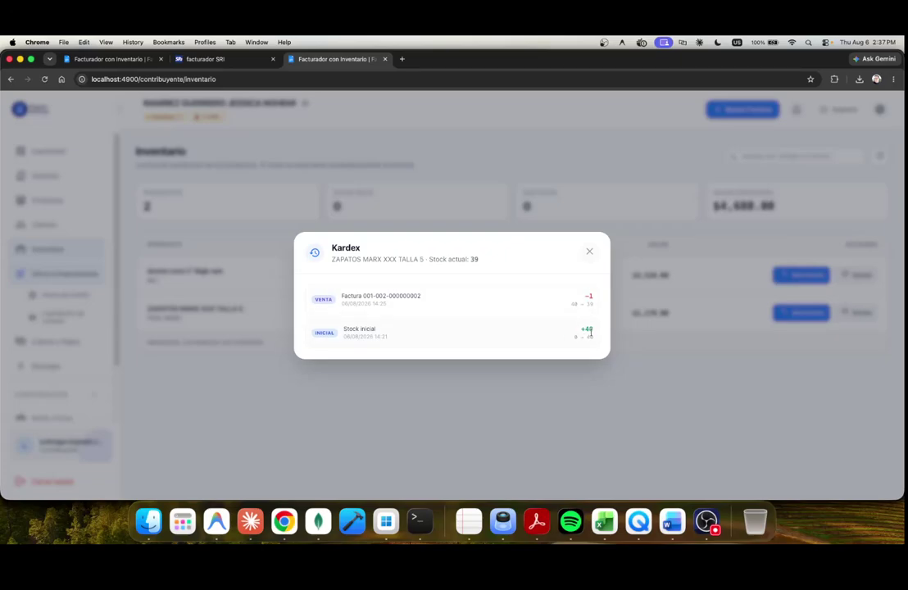
{"action": "left_click", "coordinate": [589, 251]}
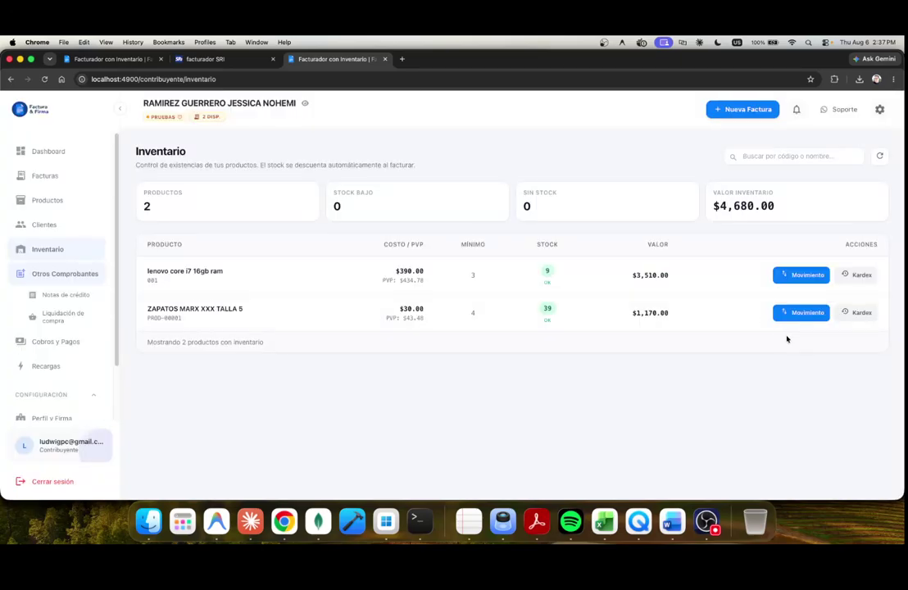
Register an Entrada inventory movement of 5 units for ZAPATOS MARX XXX TALLA 5.
{"action": "left_click", "coordinate": [803, 312]}
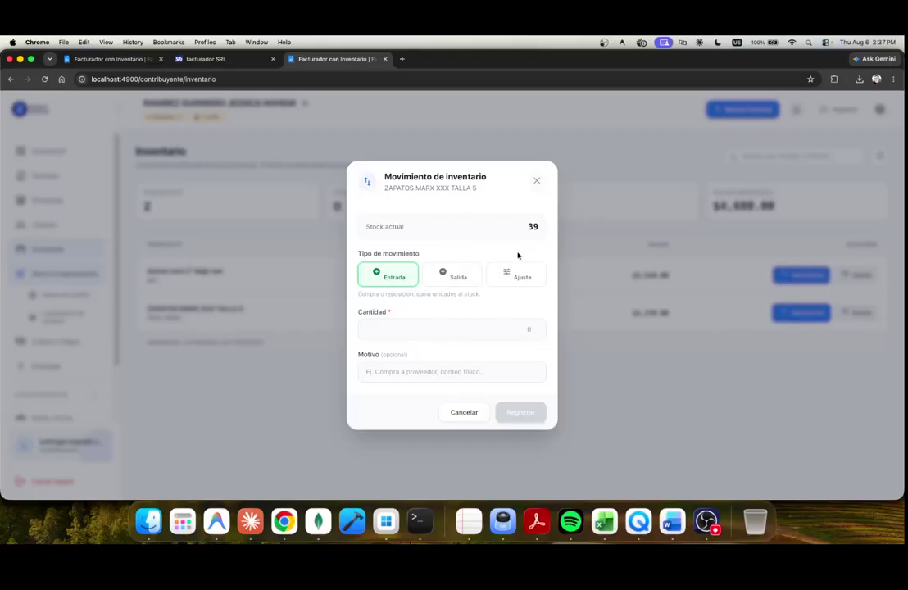
{"action": "double_click", "coordinate": [530, 227]}
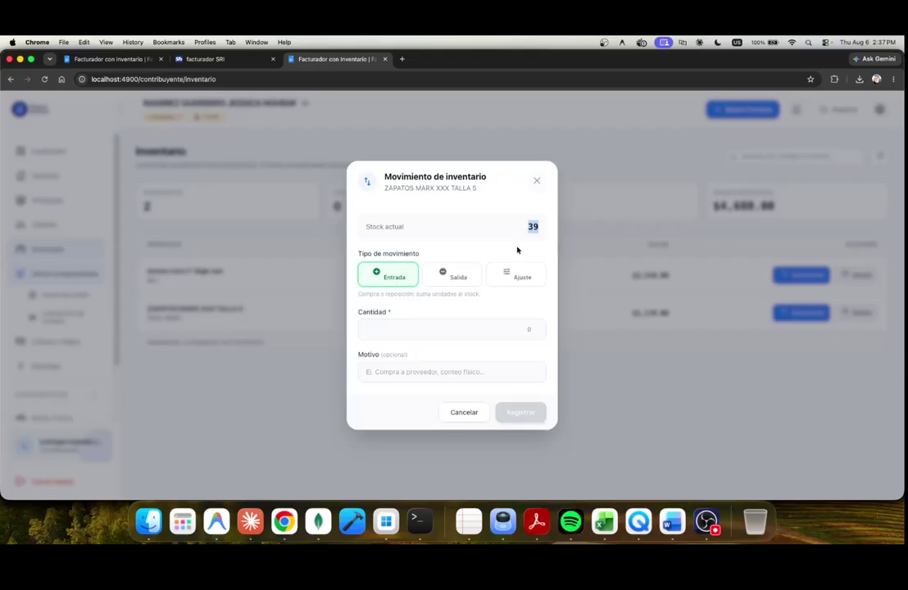
{"action": "left_click", "coordinate": [424, 328]}
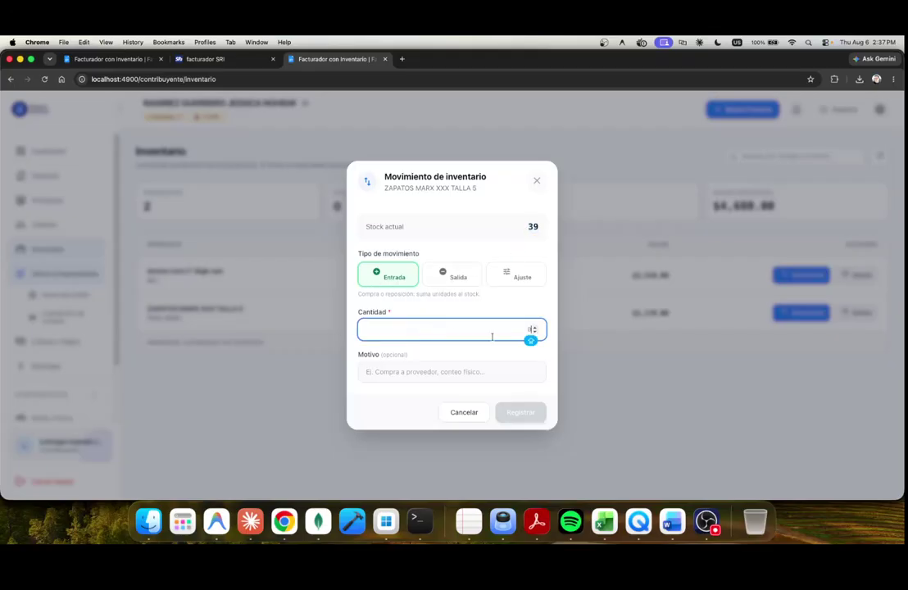
{"action": "type", "text": "5"}
{"action": "left_click", "coordinate": [531, 357]}
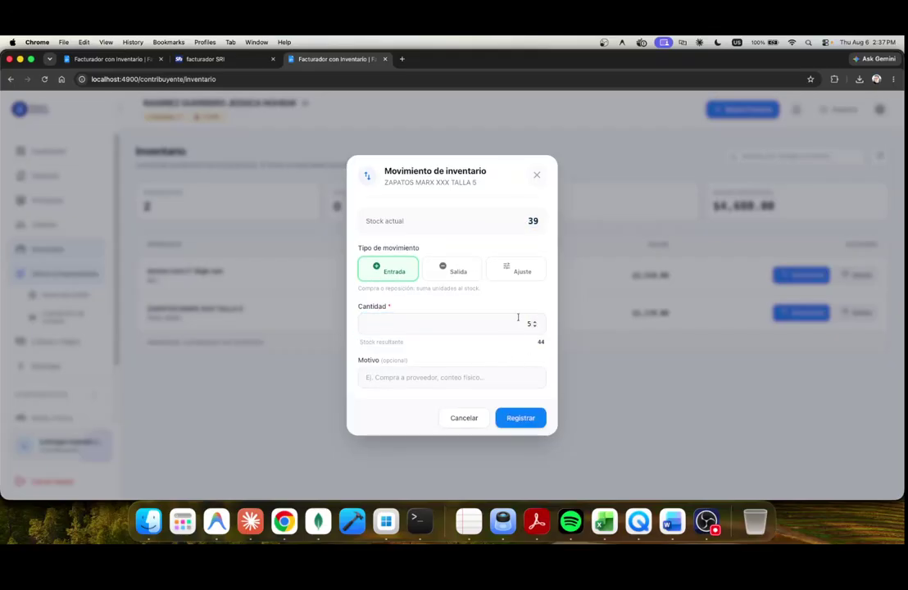
{"action": "left_click", "coordinate": [536, 420]}
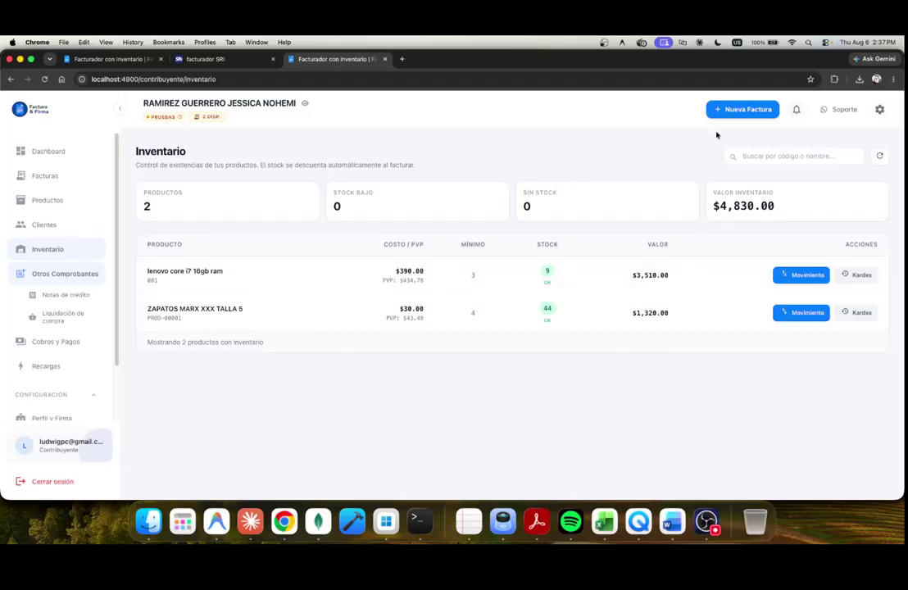
Start a new invoice, showing that its form can be opened directly, from the dashboard and from the invoices section.
{"action": "left_click", "coordinate": [729, 112]}
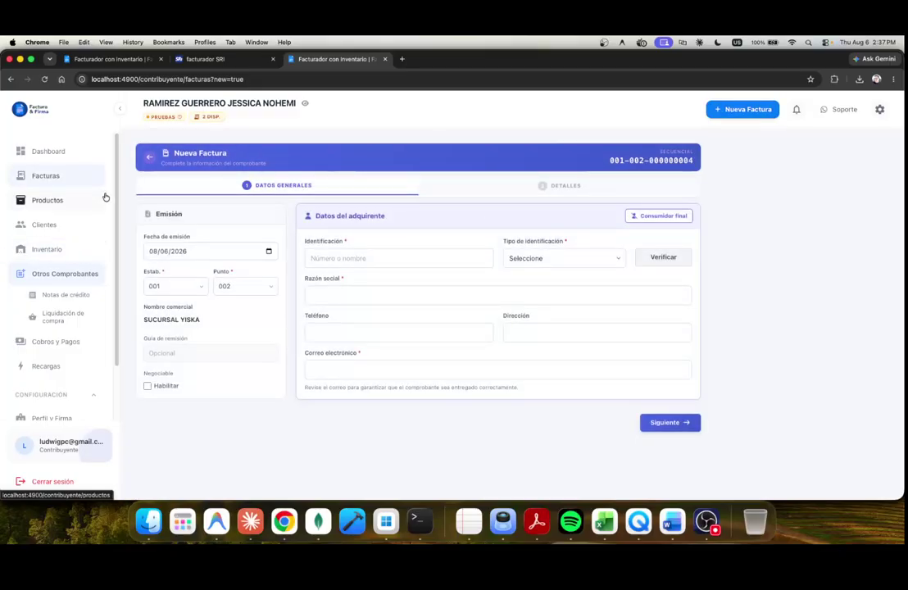
{"action": "left_click", "coordinate": [51, 150]}
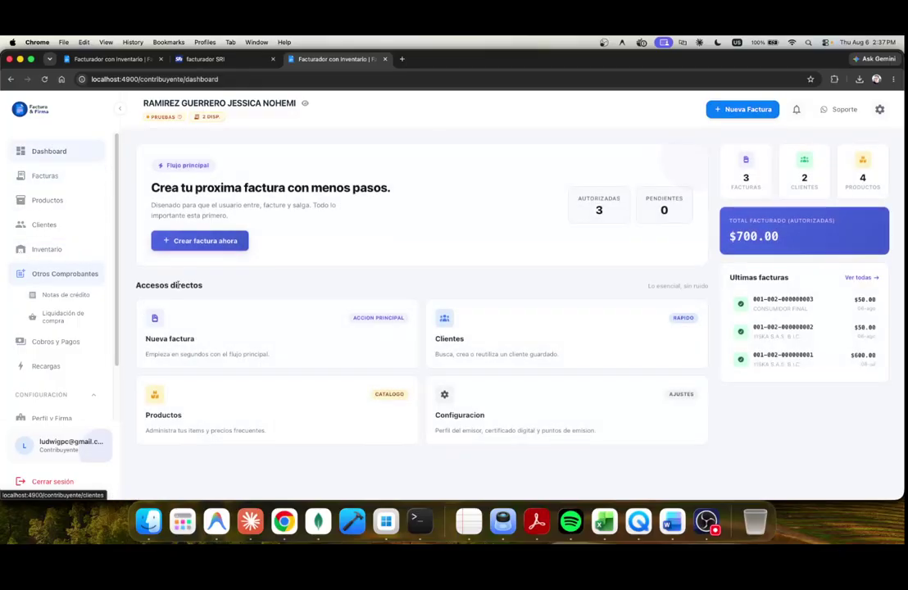
{"action": "left_click", "coordinate": [207, 242]}
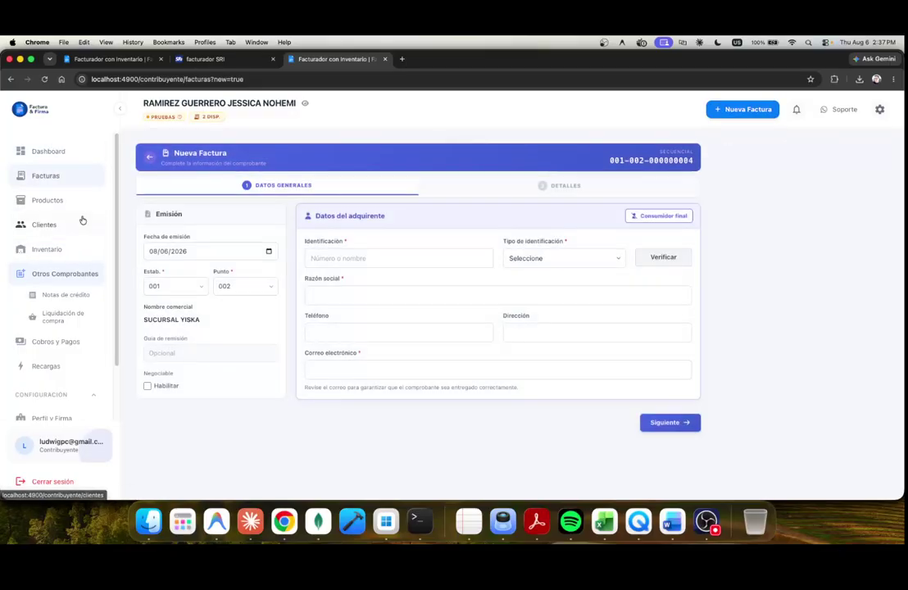
{"action": "left_click", "coordinate": [52, 175]}
{"action": "left_click", "coordinate": [737, 109]}
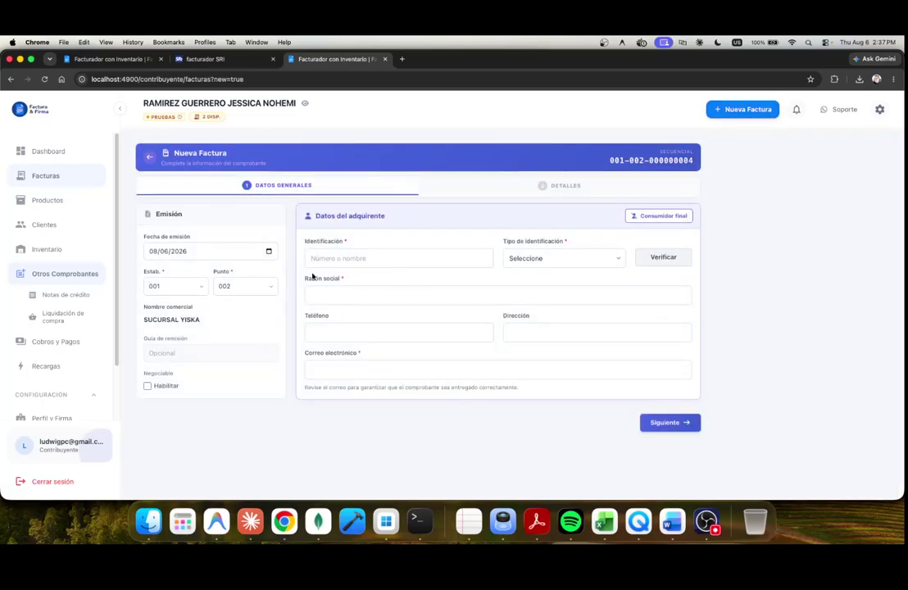
Select the registered client CONSUMIDOR FINAL as the invoice's buyer and continue to the details.
{"action": "left_click", "coordinate": [361, 258]}
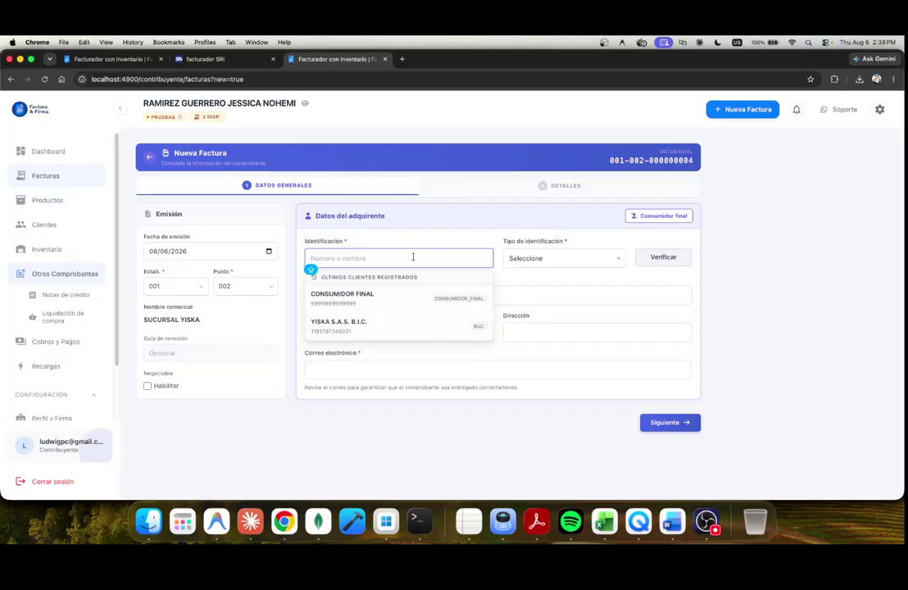
{"action": "left_click", "coordinate": [355, 297]}
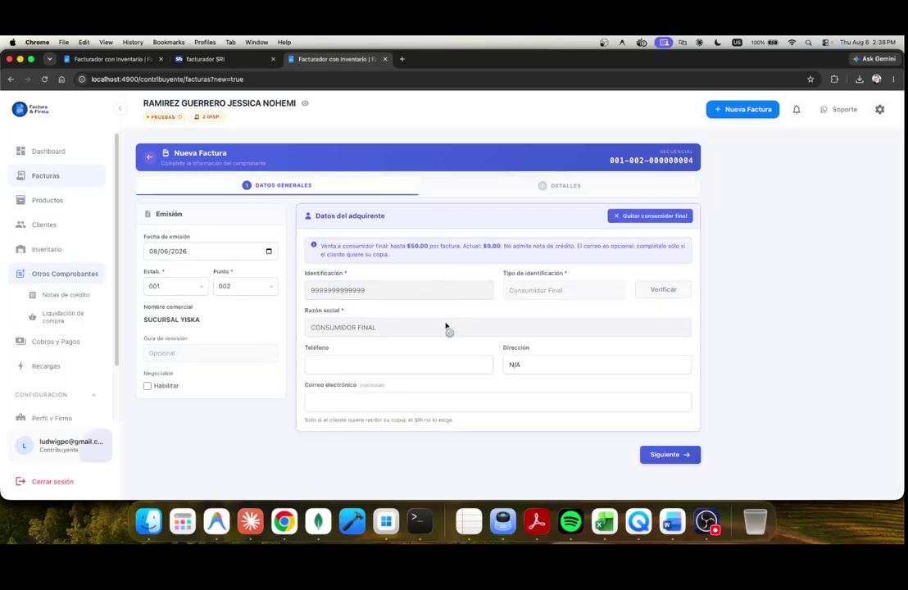
{"action": "left_click", "coordinate": [656, 460]}
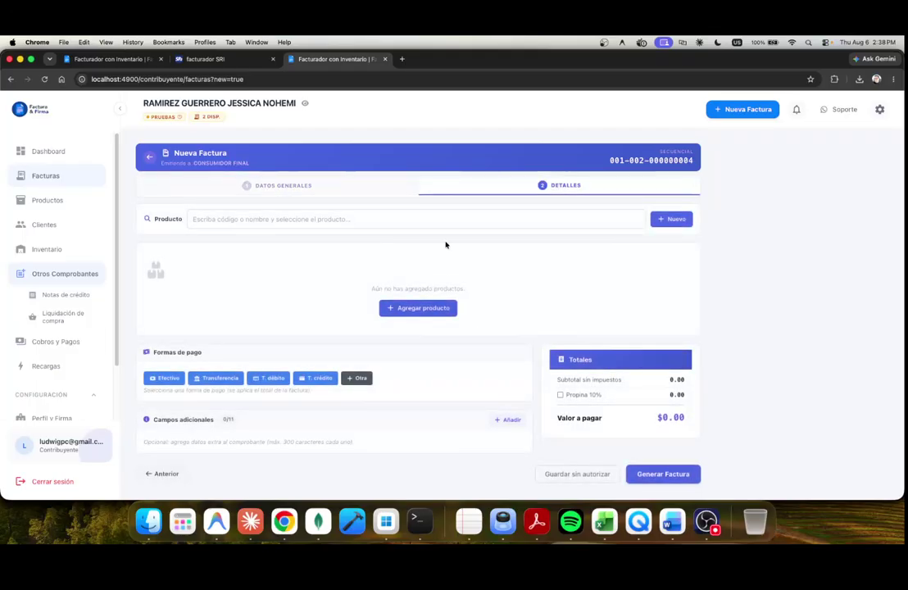
Add ZAPATOS MARX XXX TALLA 5 and SERVICIOS PROFESIONALES to the invoice, one unit each, and check the amount to pay.
{"action": "left_click", "coordinate": [313, 219]}
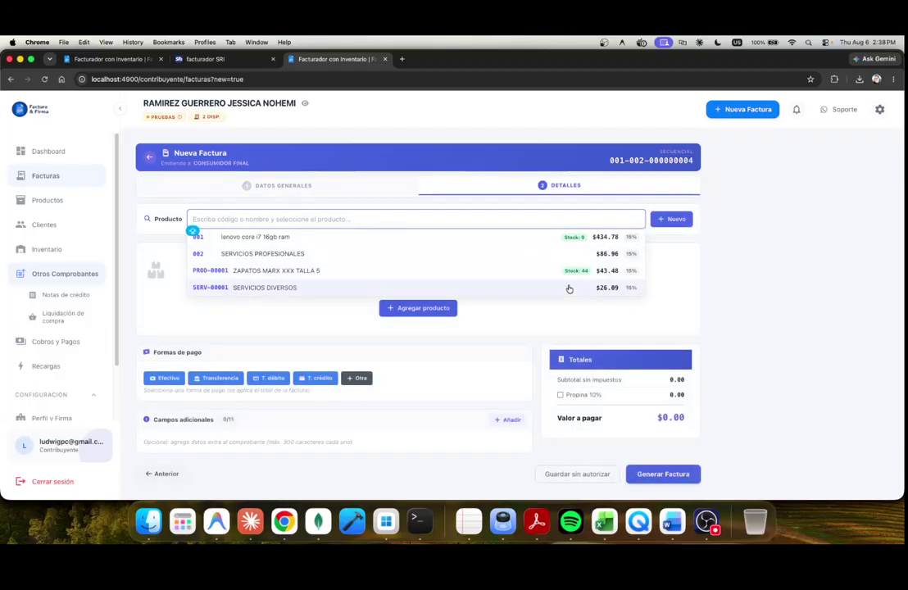
{"action": "left_click", "coordinate": [360, 267]}
{"action": "left_click", "coordinate": [345, 221]}
{"action": "left_click", "coordinate": [355, 254]}
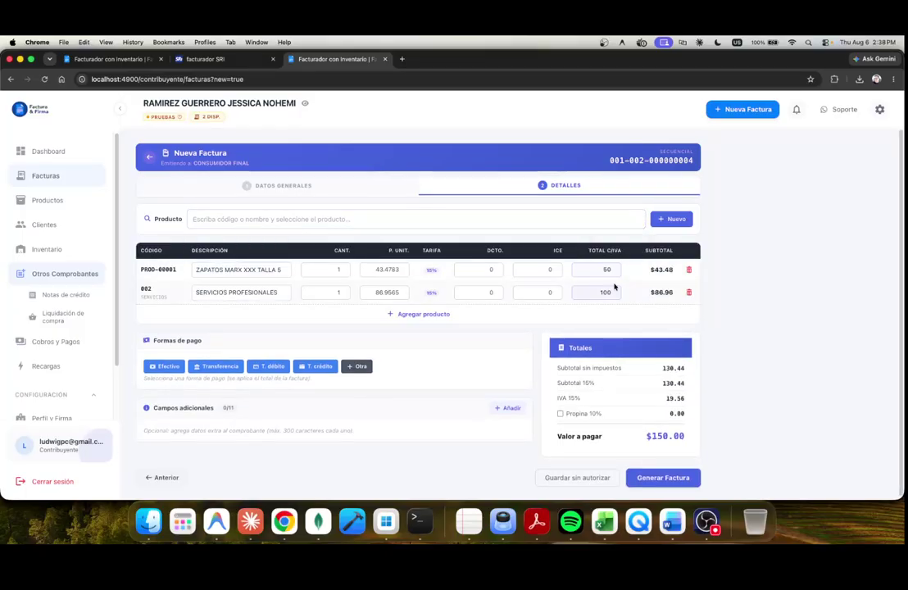
{"action": "double_click", "coordinate": [668, 438]}
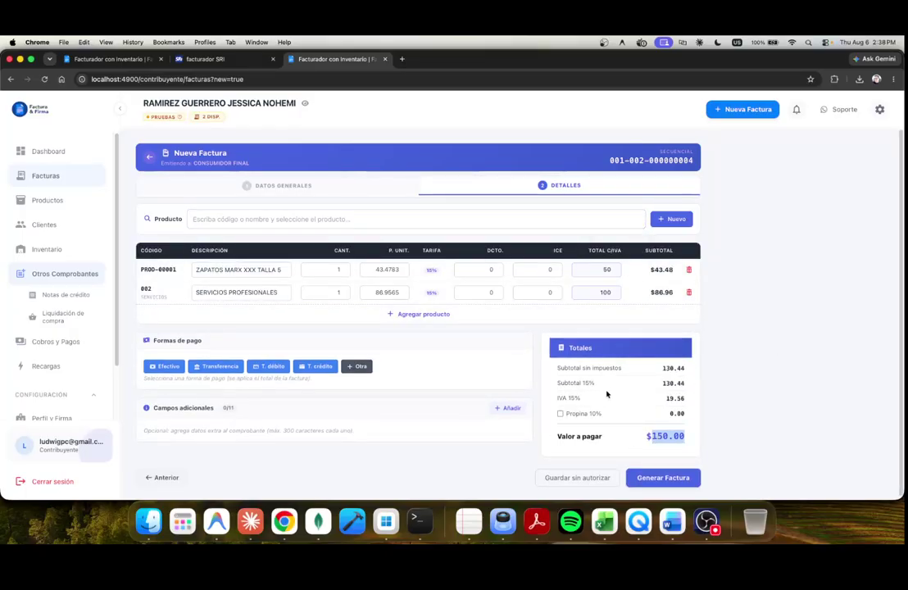
Set bank transfer as the payment method for the full amount and try to generate the invoice for CONSUMIDOR FINAL.
{"action": "scroll", "coordinate": [688, 403], "scroll_direction": "down", "scroll_amount": 1}
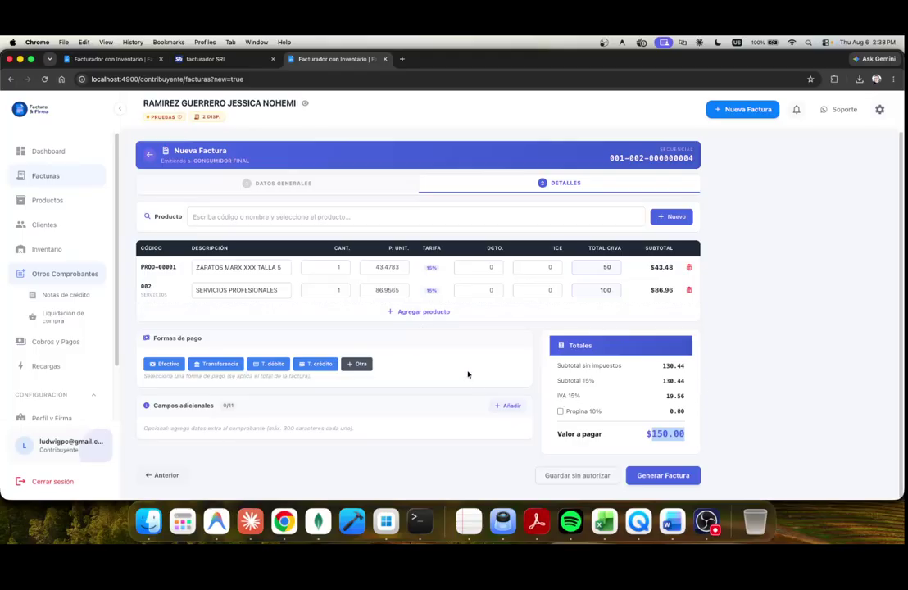
{"action": "left_click", "coordinate": [217, 362]}
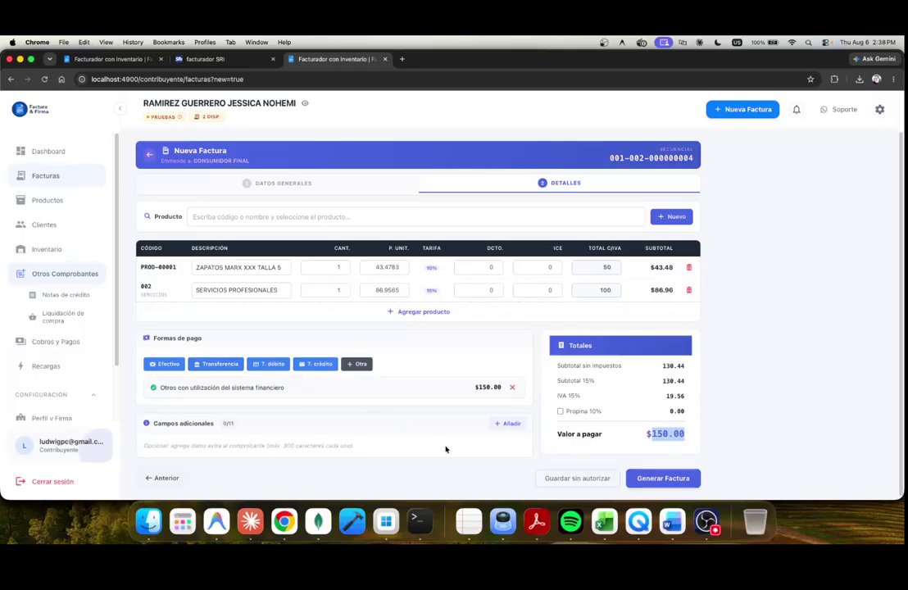
{"action": "left_click", "coordinate": [654, 476]}
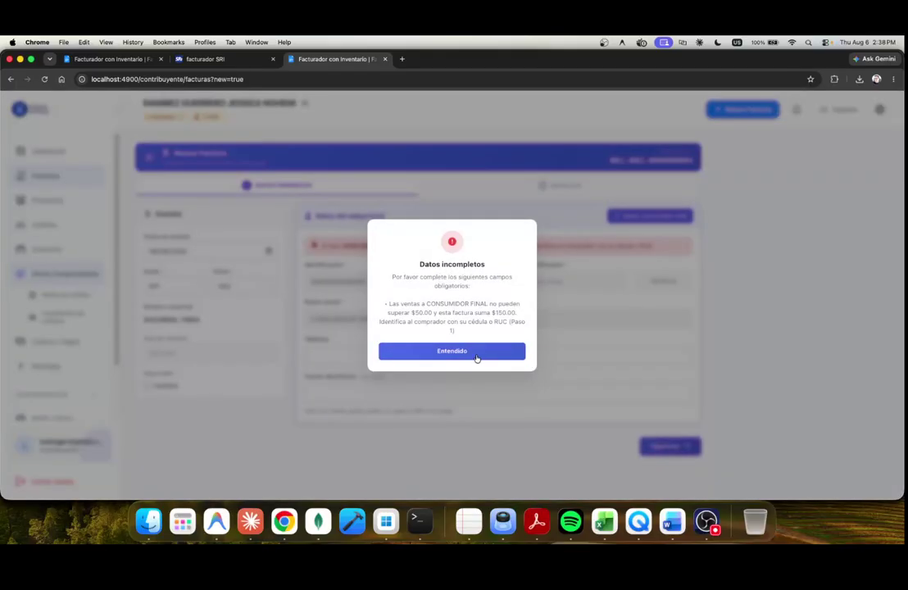
{"action": "left_click", "coordinate": [462, 355]}
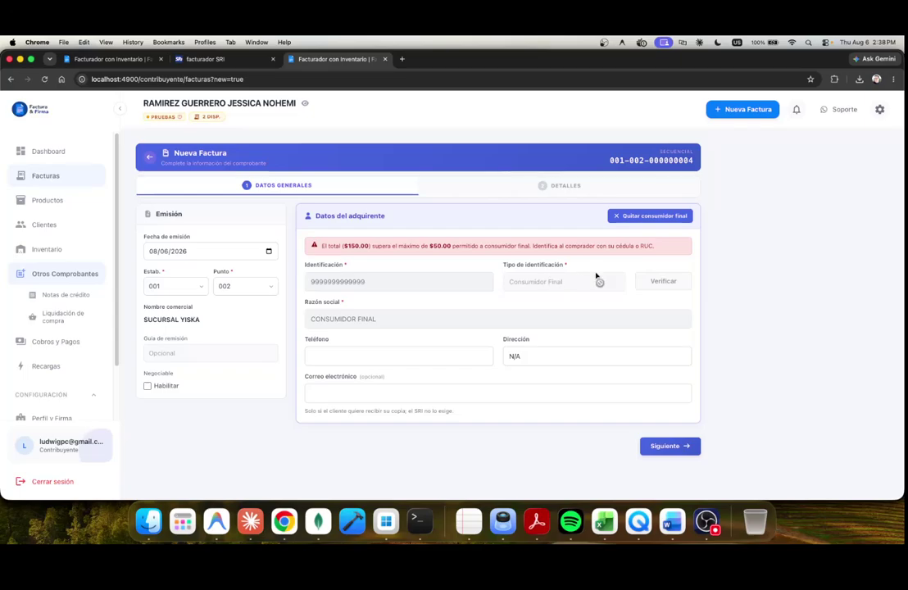
Replace the final consumer with the registered client YISKA S.A.S. B.I.C. as buyer and continue to the details.
{"action": "left_click", "coordinate": [633, 216]}
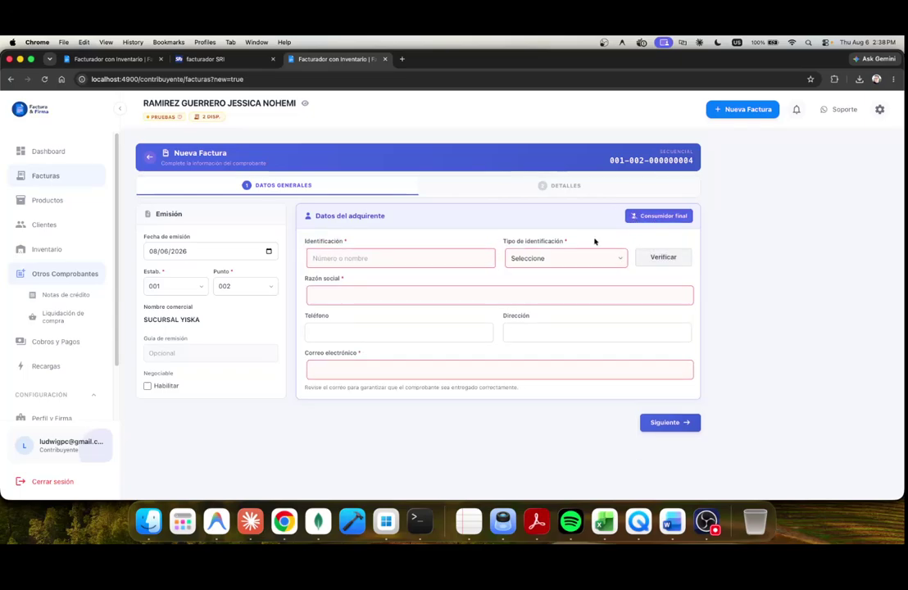
{"action": "left_click", "coordinate": [354, 257]}
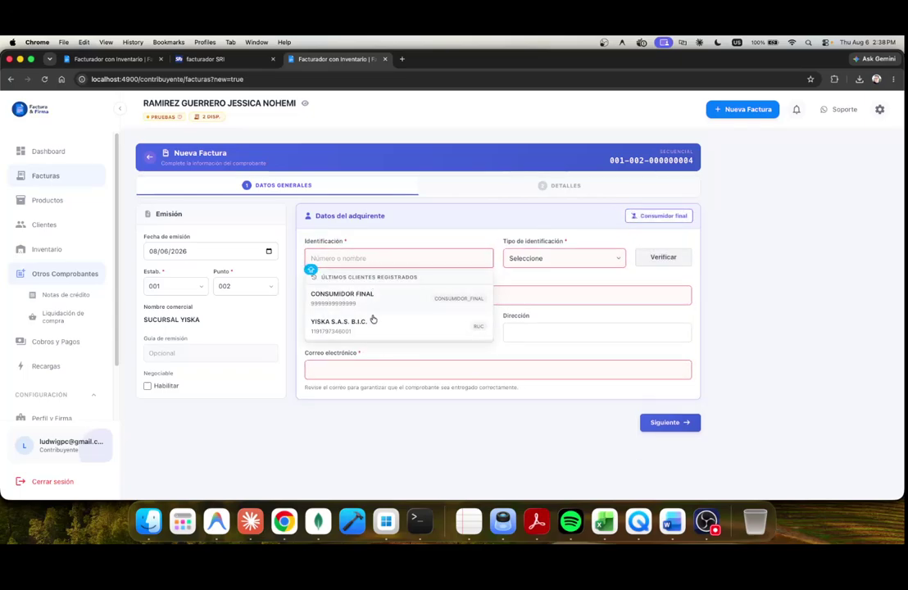
{"action": "left_click", "coordinate": [344, 330]}
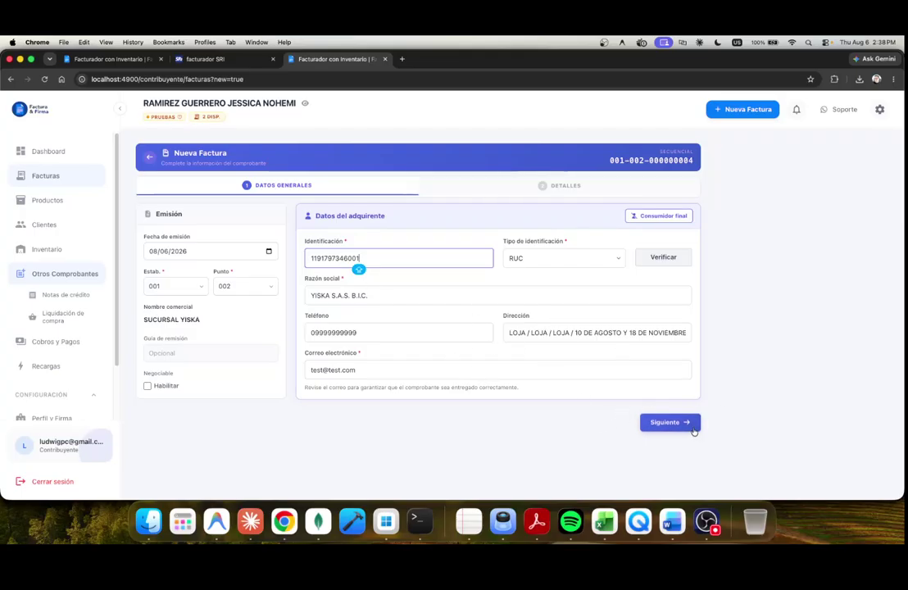
{"action": "left_click", "coordinate": [670, 422]}
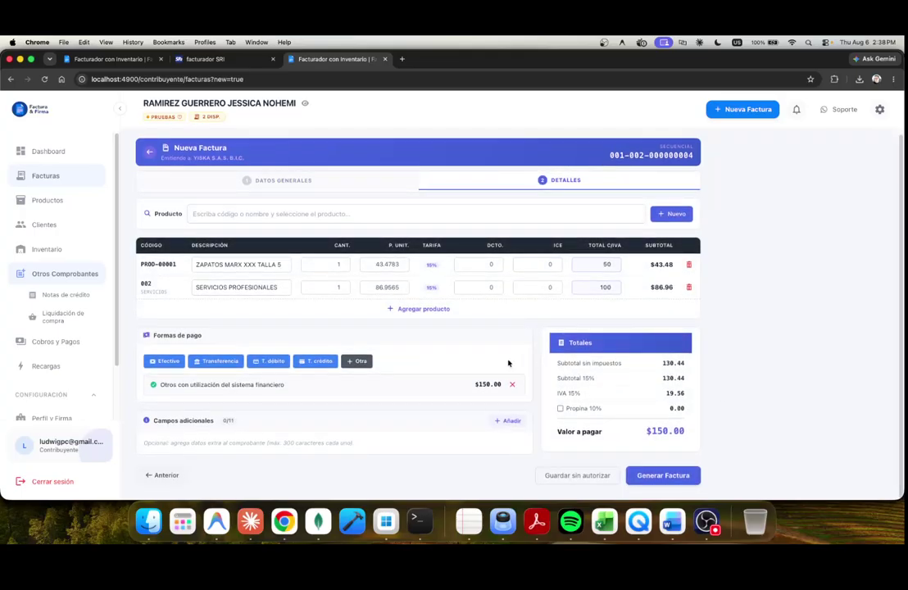
Go back to the invoice's general data, review the establishment and emission point options, and return to the details.
{"action": "left_click", "coordinate": [578, 475]}
{"action": "left_click", "coordinate": [460, 361]}
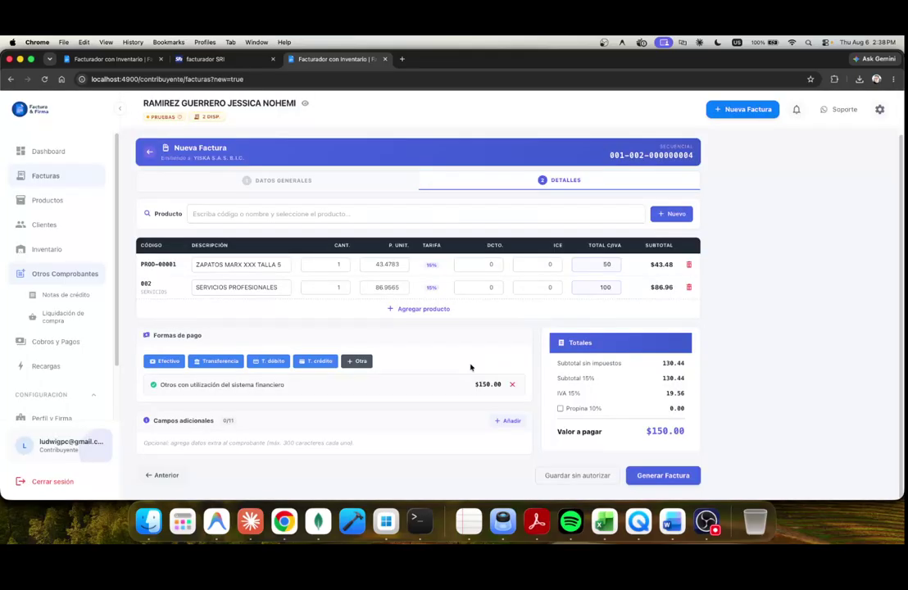
{"action": "left_click", "coordinate": [168, 475]}
{"action": "left_click", "coordinate": [170, 286]}
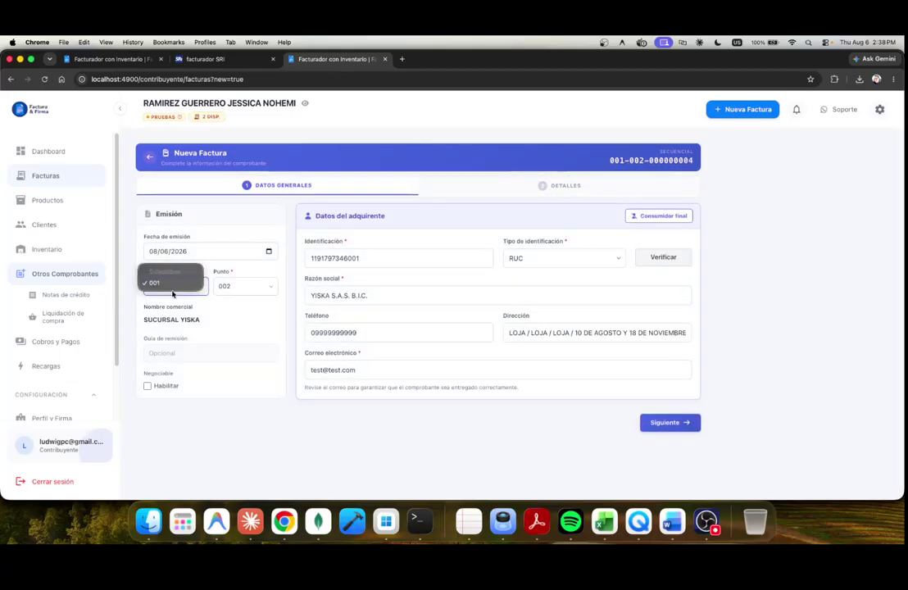
{"action": "left_click", "coordinate": [251, 295]}
{"action": "left_click", "coordinate": [247, 289]}
{"action": "left_click", "coordinate": [248, 309]}
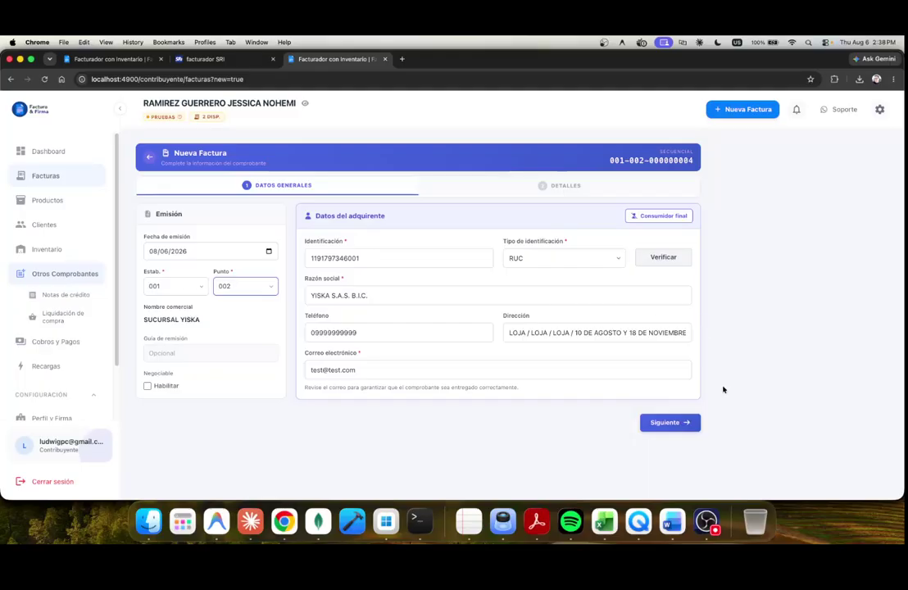
{"action": "left_click", "coordinate": [696, 421]}
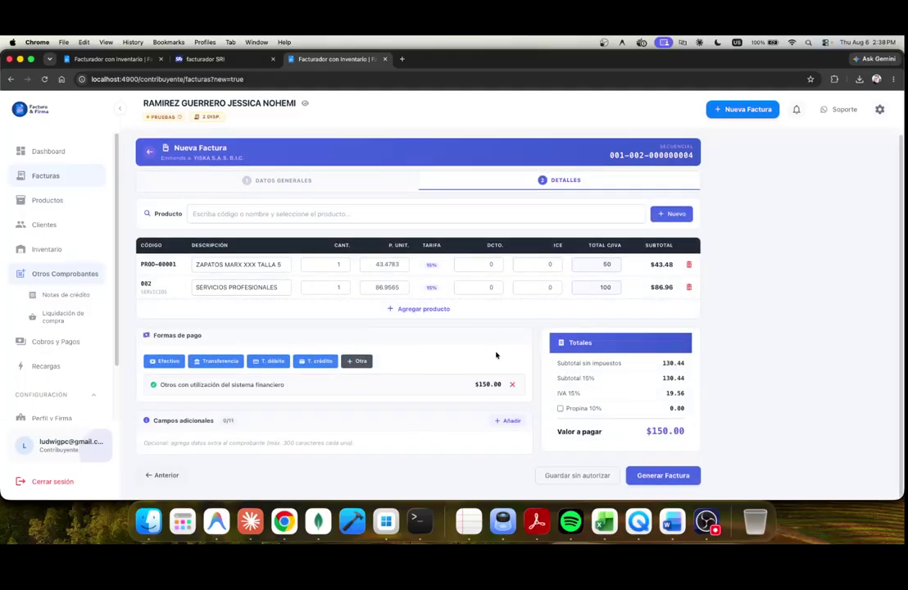
Read the explanation of the PRUEBAS environment and close it without switching to production.
{"action": "left_click", "coordinate": [158, 119]}
{"action": "left_click", "coordinate": [162, 116]}
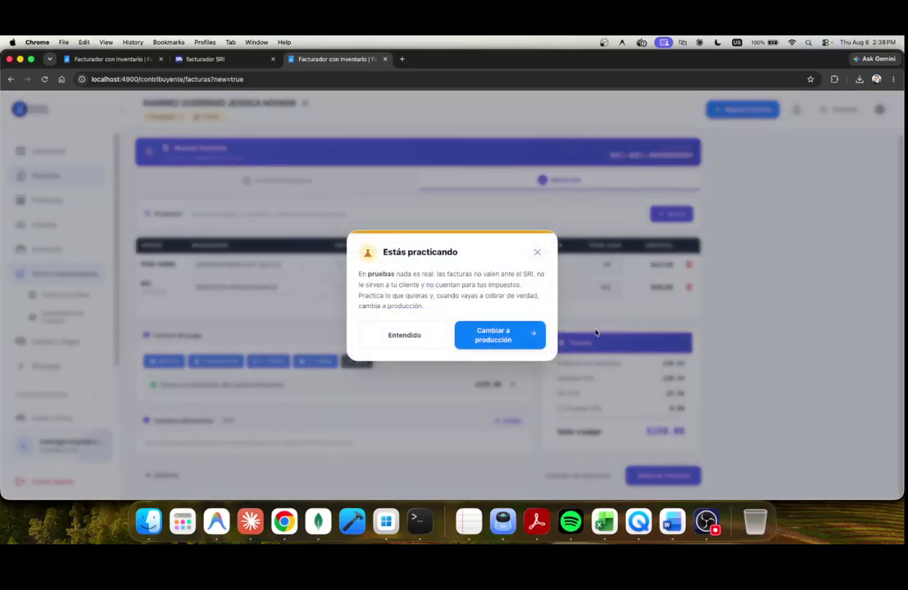
{"action": "left_click", "coordinate": [539, 252]}
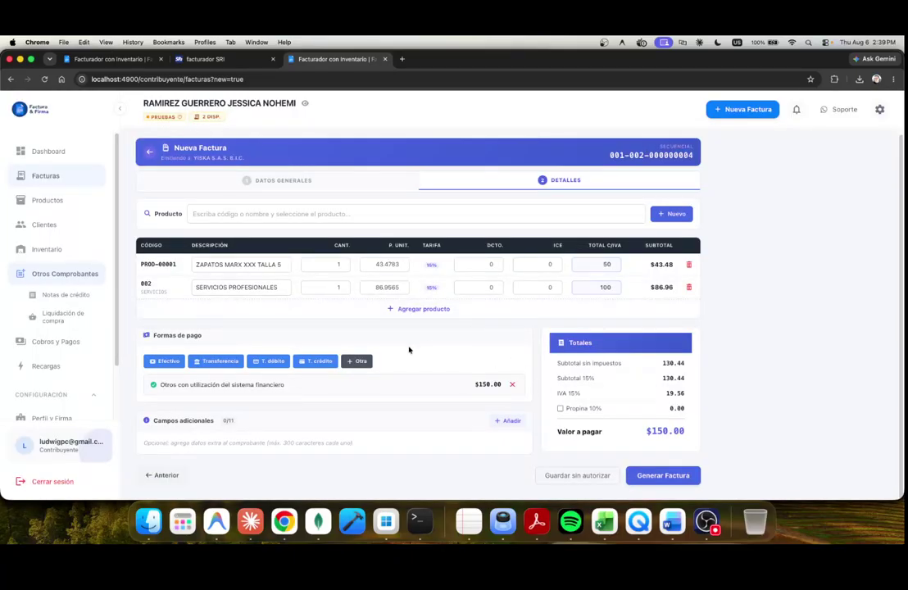
Switch to the SRI's facturador and compare its blank invoice form with the prepared invoice.
{"action": "left_click", "coordinate": [197, 59]}
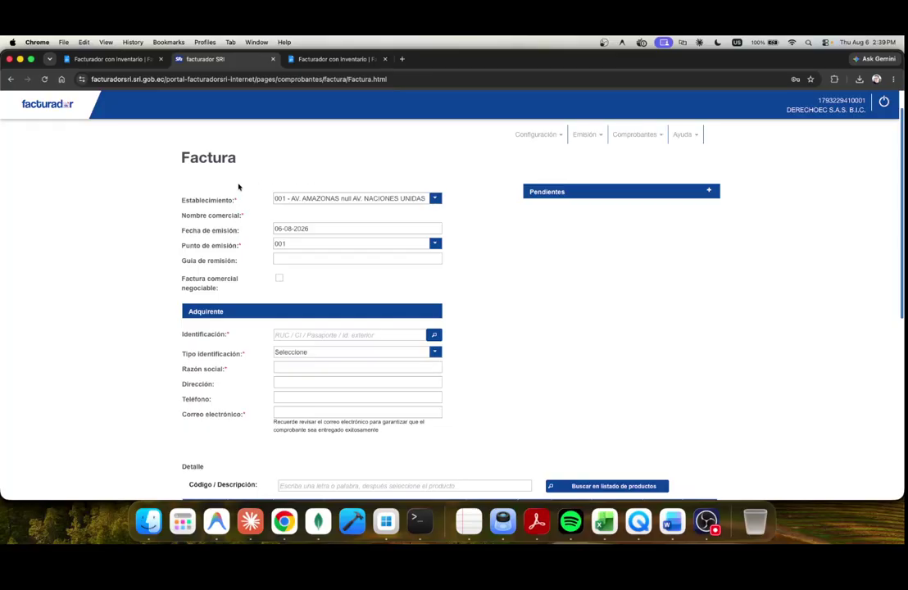
{"action": "key", "text": "ctrl+Tab"}
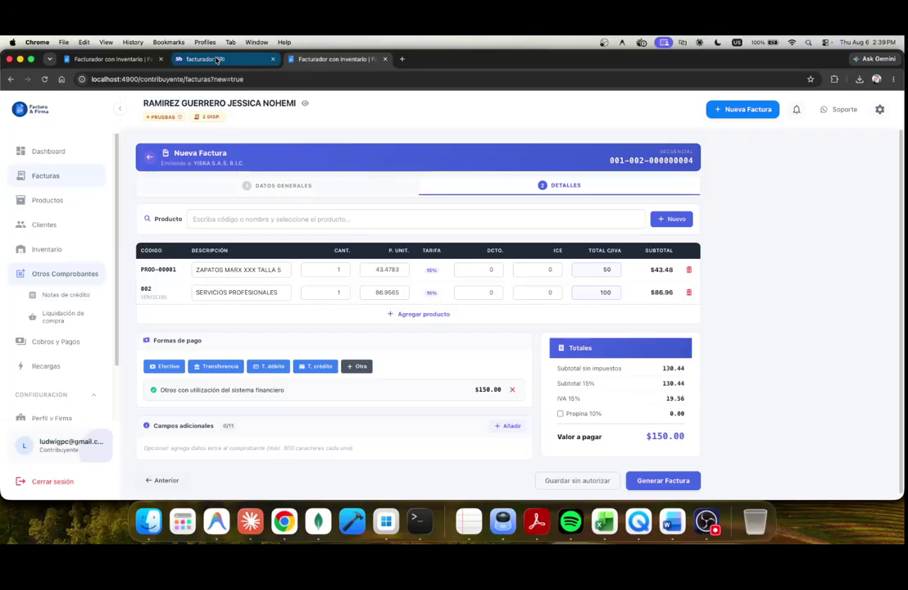
{"action": "left_click", "coordinate": [217, 60]}
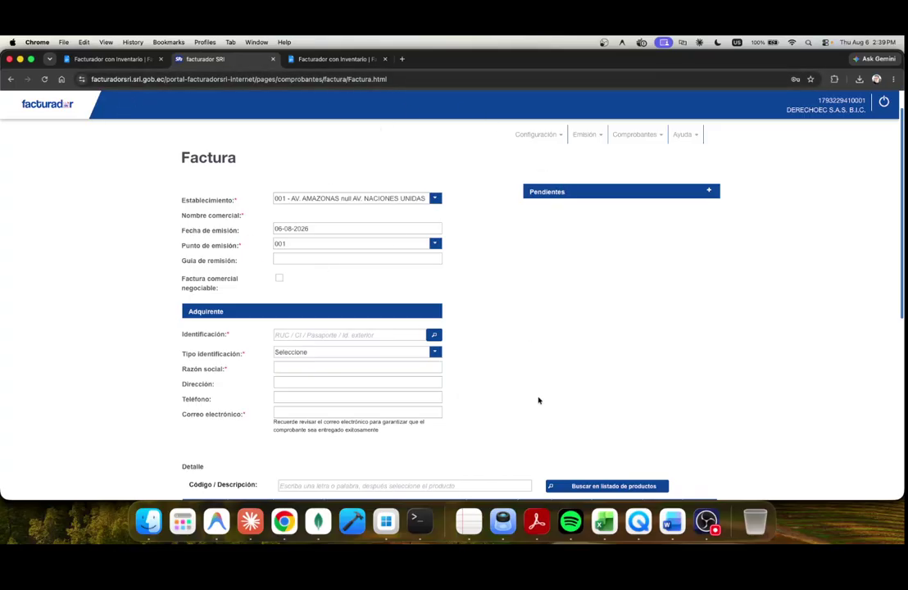
Compare the prepared invoice's details with the SRI facturador's blank invoice form, ending on the prepared invoice.
{"action": "left_click", "coordinate": [331, 59]}
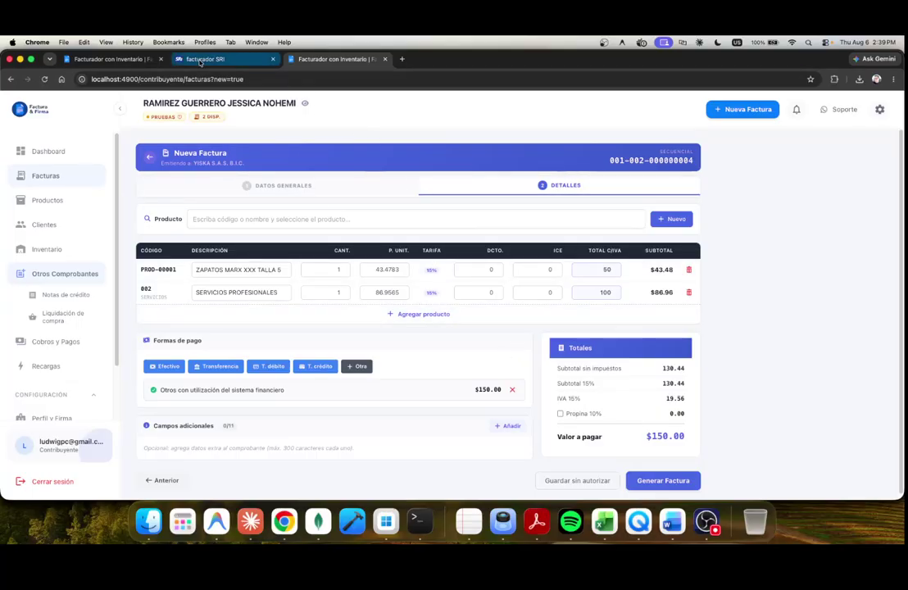
{"action": "left_click", "coordinate": [205, 59]}
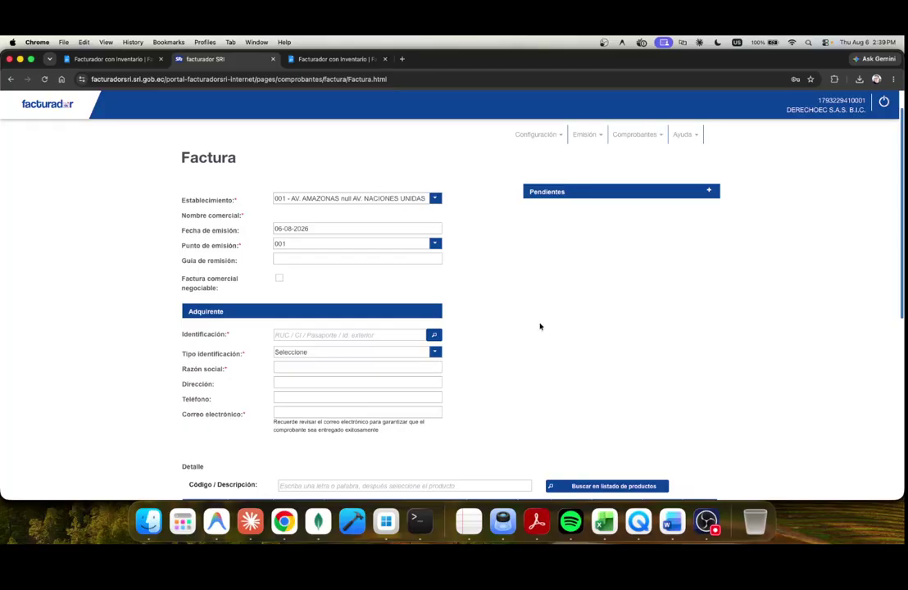
{"action": "left_click", "coordinate": [332, 59]}
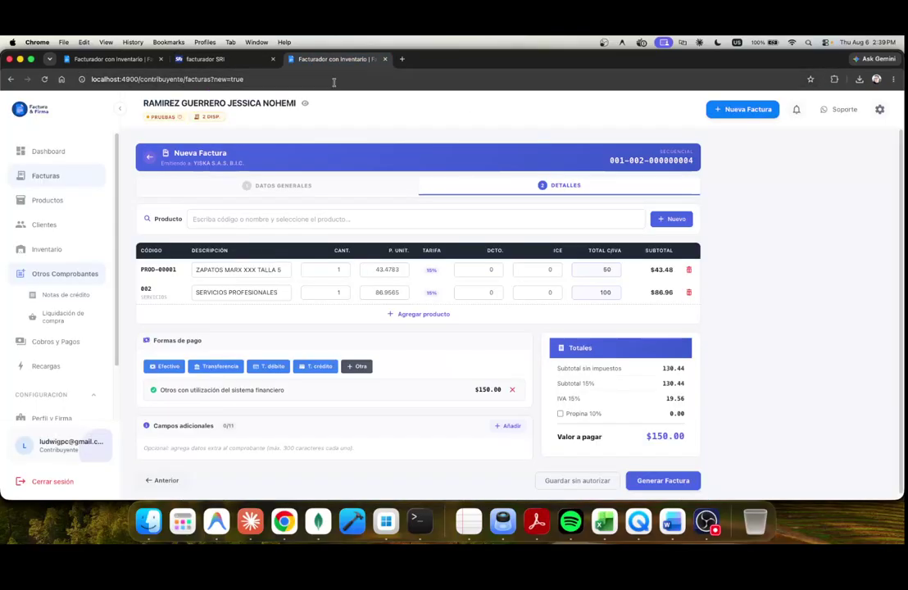
{"action": "left_click", "coordinate": [204, 59]}
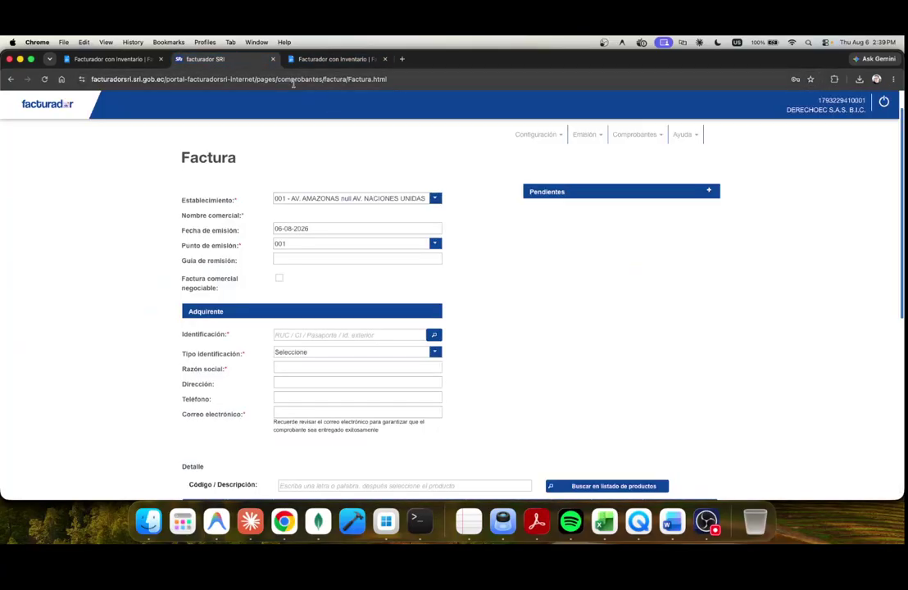
{"action": "left_click", "coordinate": [302, 61]}
{"action": "left_click", "coordinate": [230, 58]}
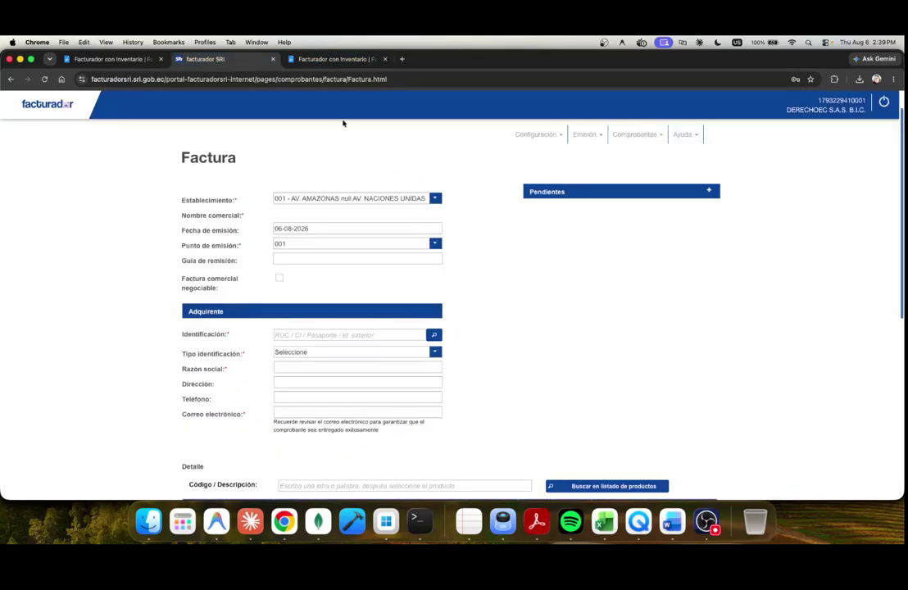
{"action": "left_click", "coordinate": [332, 59]}
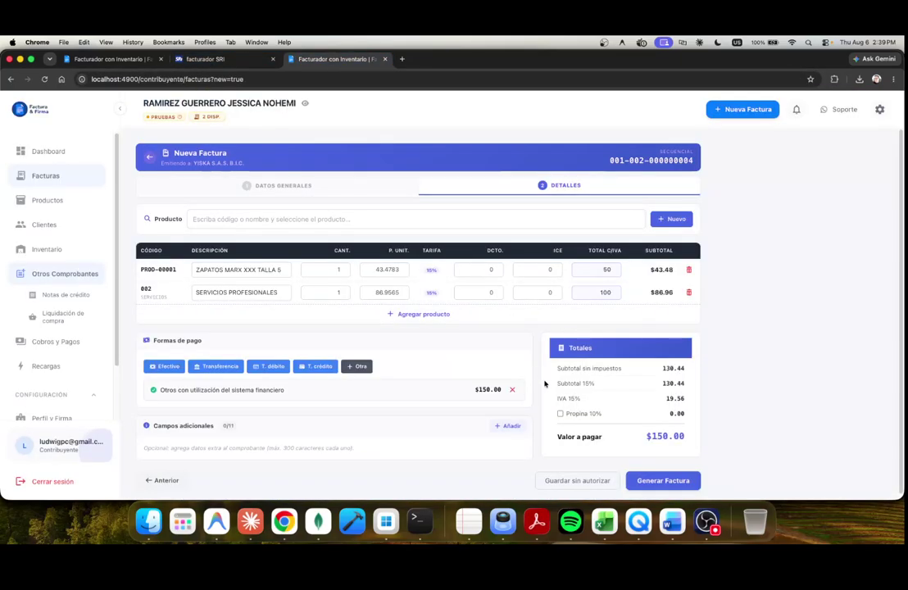
{"action": "scroll", "coordinate": [525, 367], "scroll_direction": "down", "scroll_amount": 1}
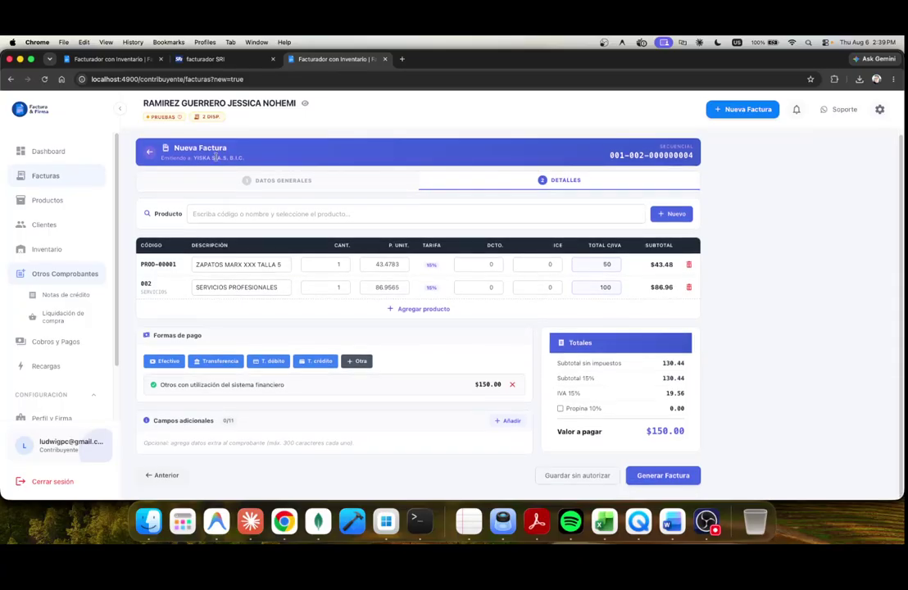
{"action": "left_click", "coordinate": [129, 59]}
{"action": "left_click", "coordinate": [331, 59]}
Generate the YISKA S.A.S. B.I.C. invoice, sending it to the SRI for authorization in test mode, and continue to the invoices list.
{"action": "left_click", "coordinate": [271, 361]}
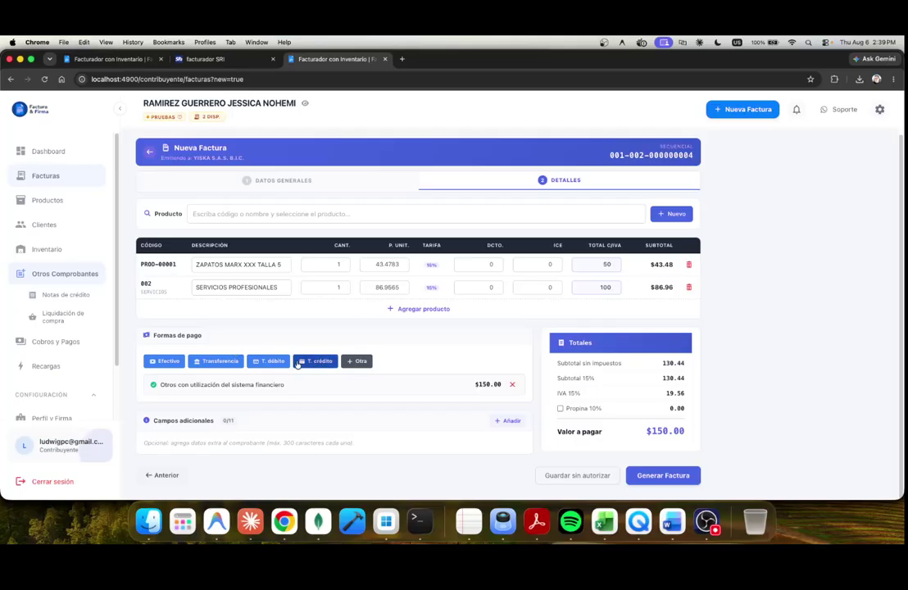
{"action": "left_click", "coordinate": [215, 362]}
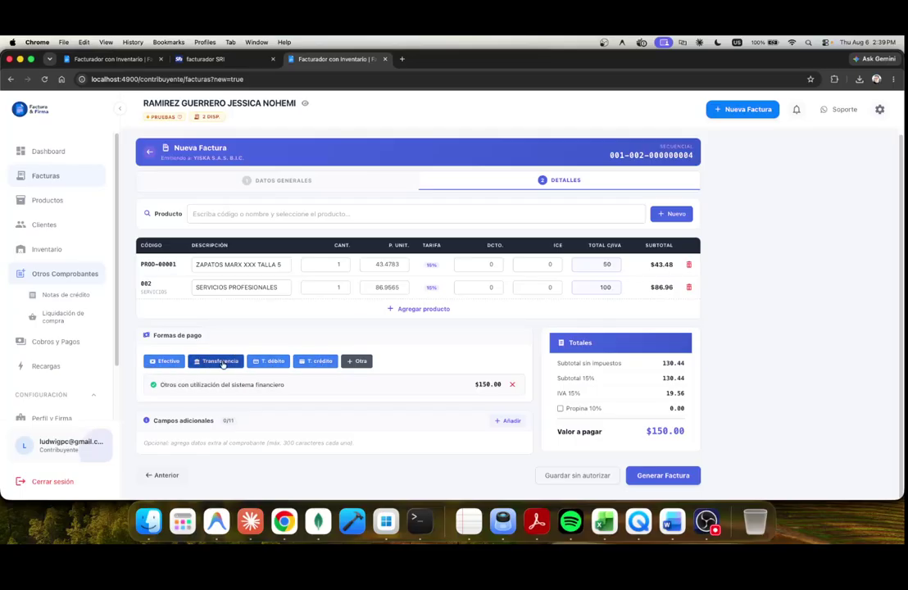
{"action": "left_click", "coordinate": [675, 479]}
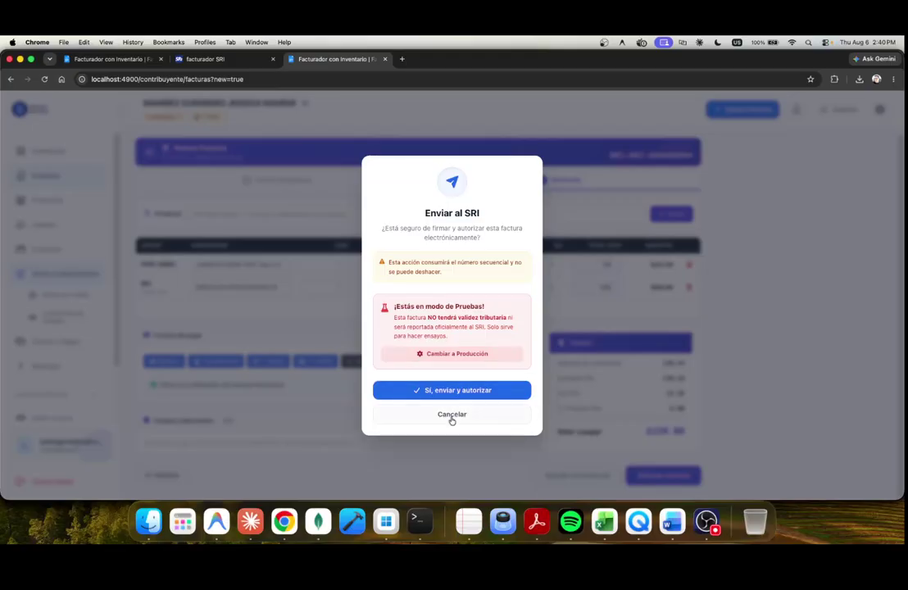
{"action": "left_click", "coordinate": [462, 391]}
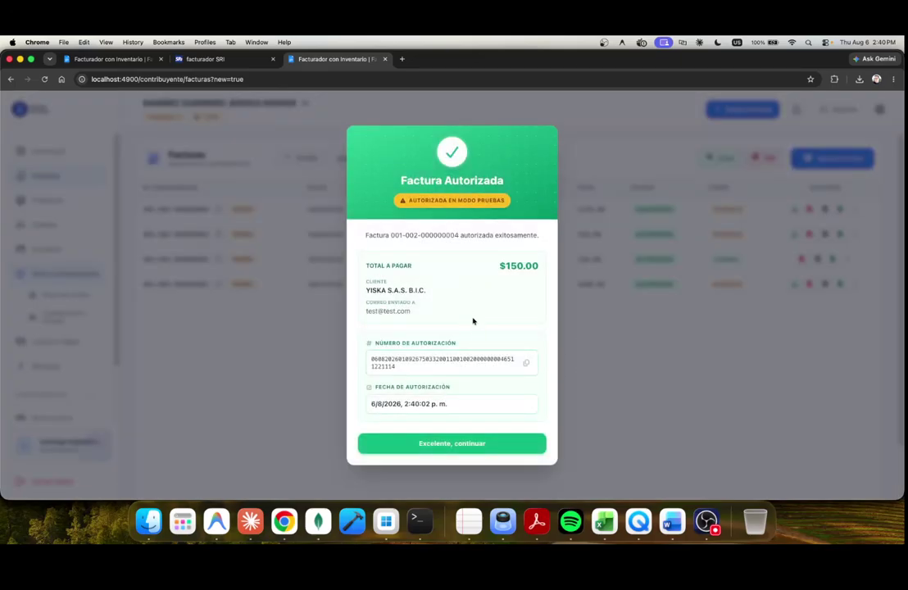
{"action": "left_click", "coordinate": [488, 449]}
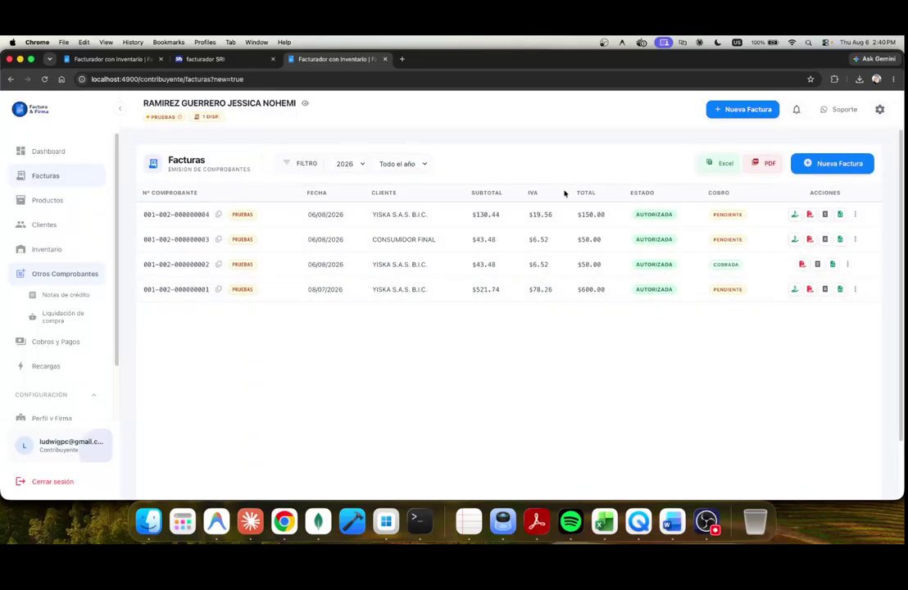
Create a payment link for the newest YISKA S.A.S. B.I.C. invoice, open its payment page and copy the bank account details.
{"action": "left_click", "coordinate": [205, 59]}
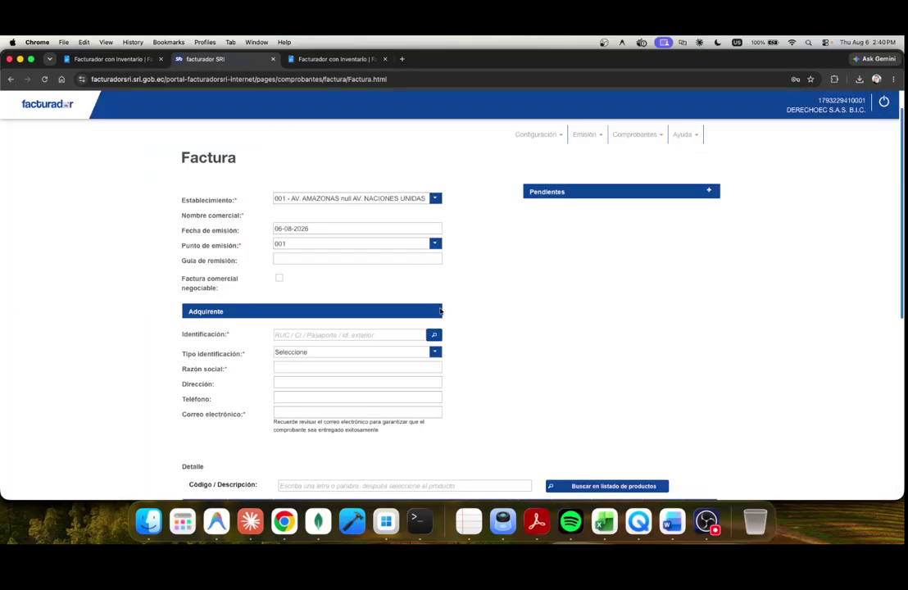
{"action": "left_click", "coordinate": [319, 60]}
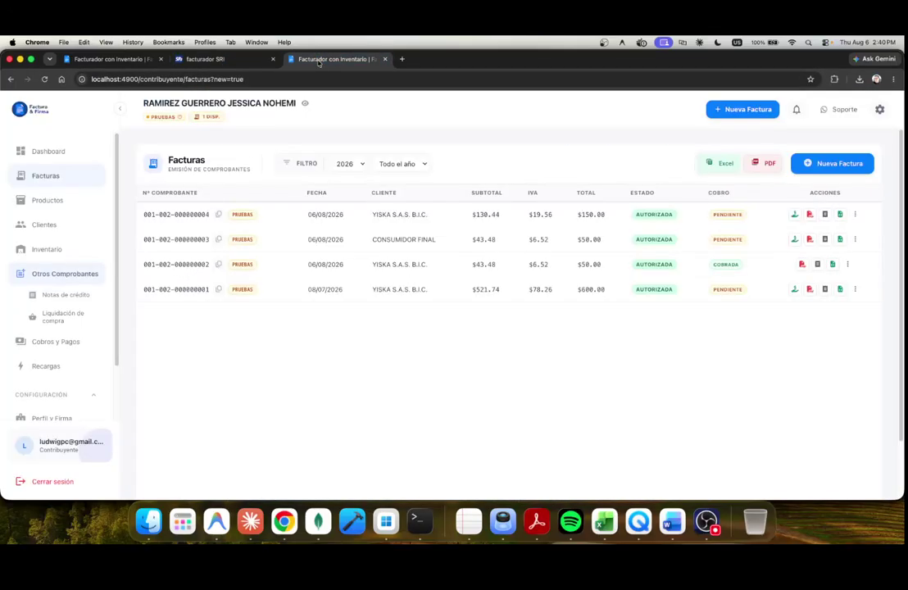
{"action": "left_click", "coordinate": [794, 214]}
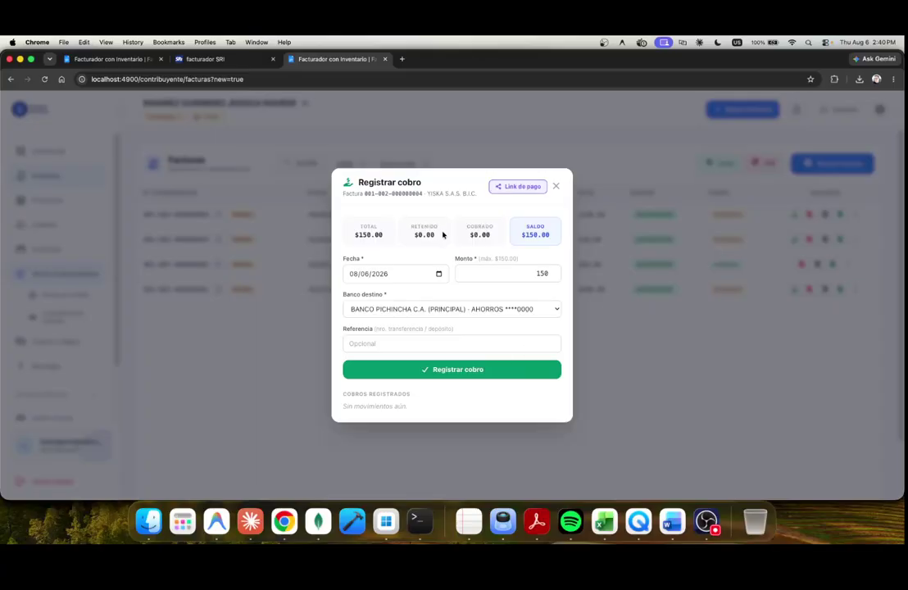
{"action": "left_click", "coordinate": [516, 187]}
{"action": "left_click", "coordinate": [493, 208]}
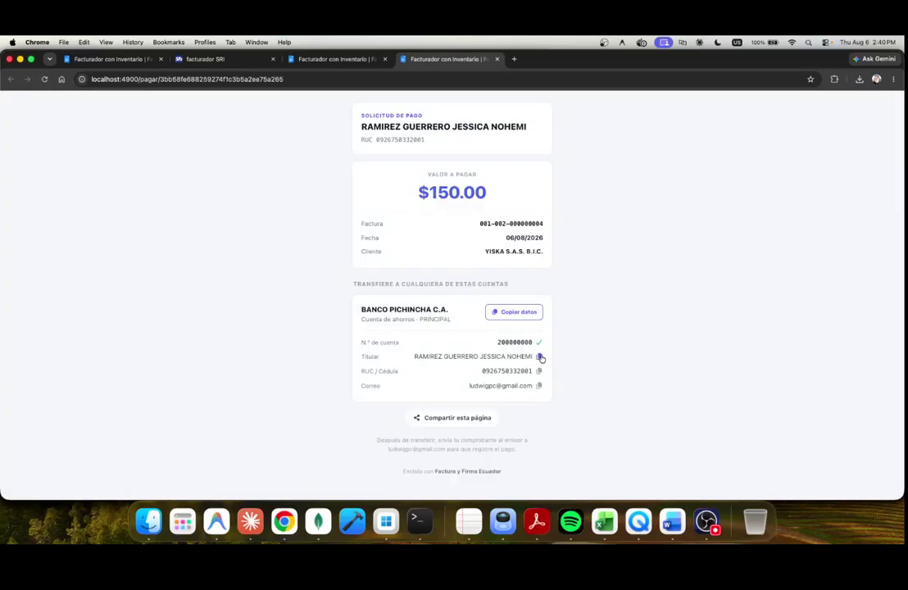
{"action": "left_click", "coordinate": [538, 385]}
{"action": "left_click", "coordinate": [332, 59]}
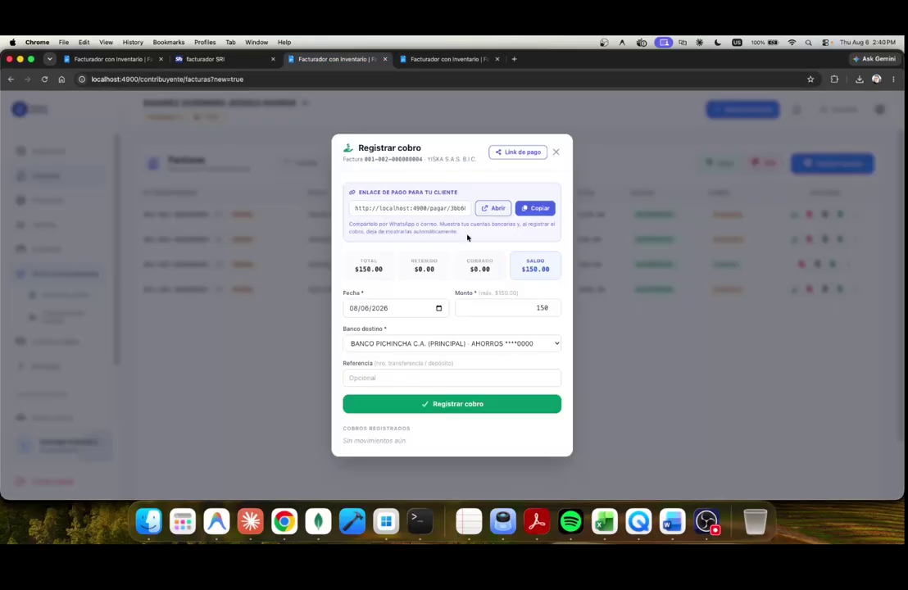
{"action": "left_click", "coordinate": [554, 153]}
Open the bank accounts configuration, examine the financial institutions offered for a new account, and close the form without creating one.
{"action": "scroll", "coordinate": [78, 393], "scroll_direction": "down", "scroll_amount": 2}
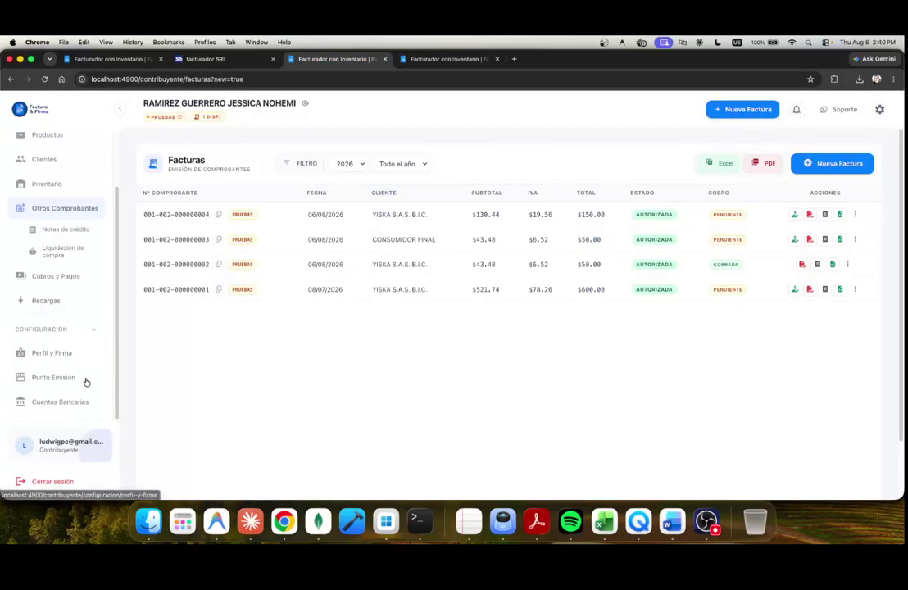
{"action": "scroll", "coordinate": [61, 337], "scroll_direction": "up", "scroll_amount": 3}
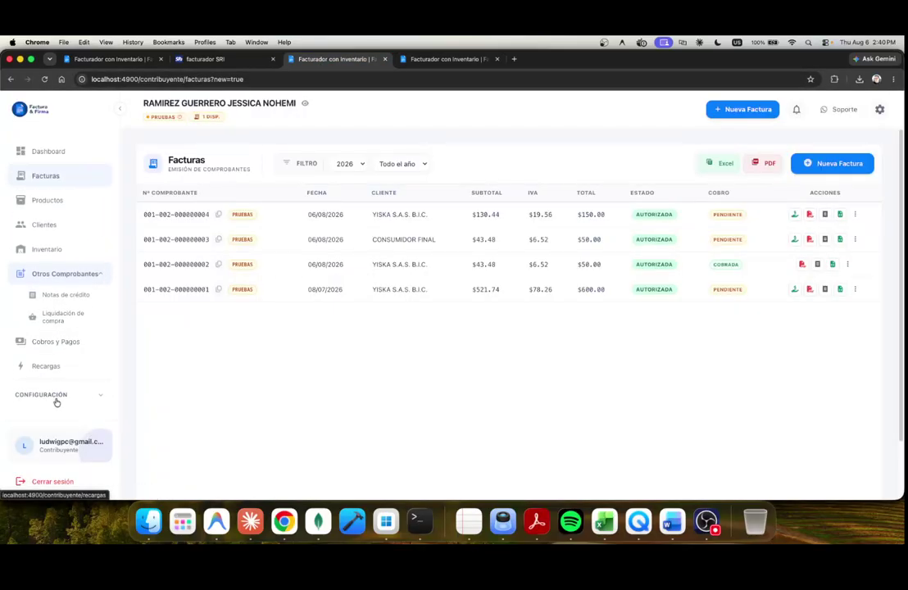
{"action": "scroll", "coordinate": [91, 398], "scroll_direction": "down", "scroll_amount": 3}
{"action": "left_click", "coordinate": [59, 402]}
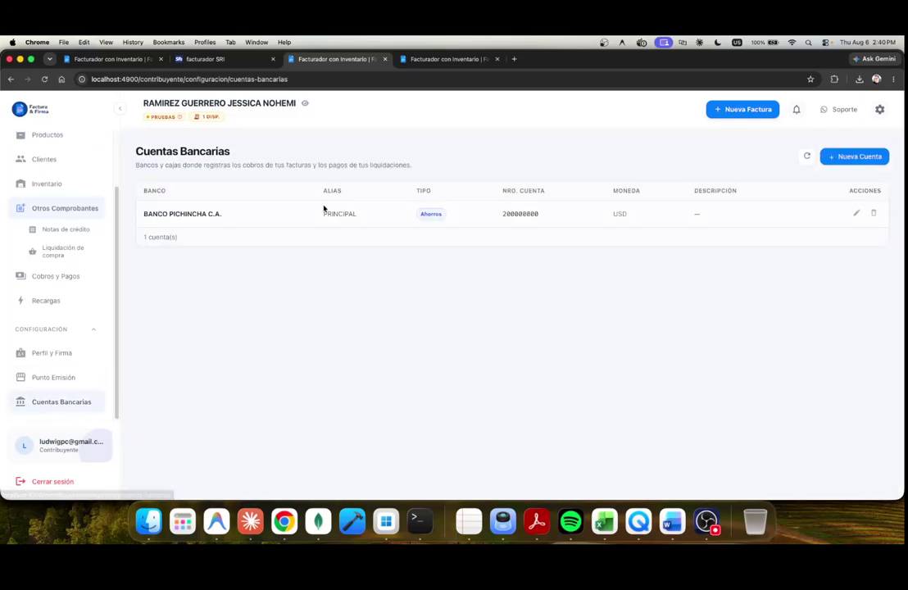
{"action": "left_click", "coordinate": [854, 156]}
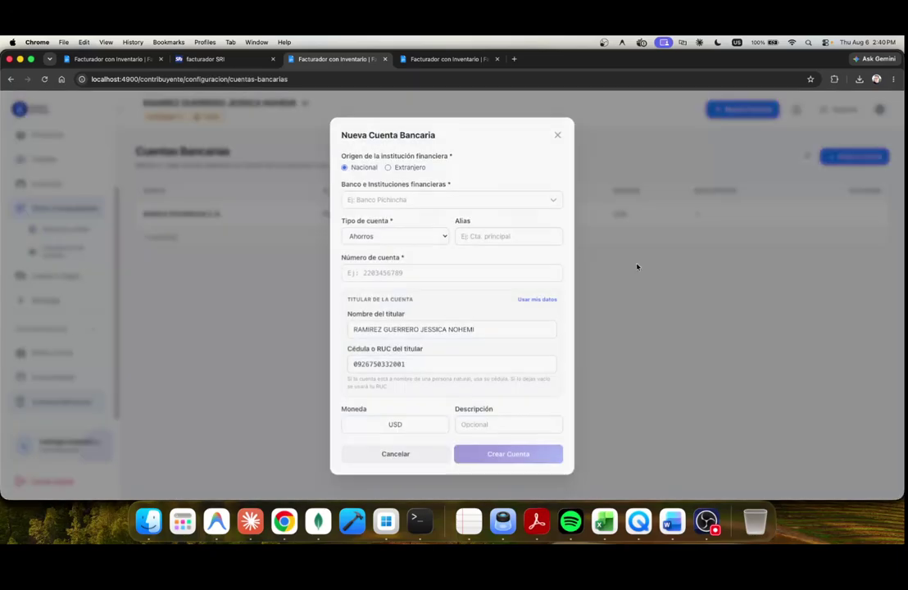
{"action": "left_click", "coordinate": [450, 198]}
{"action": "scroll", "coordinate": [418, 275], "scroll_direction": "down", "scroll_amount": 1}
{"action": "scroll", "coordinate": [418, 275], "scroll_direction": "down", "scroll_amount": 3}
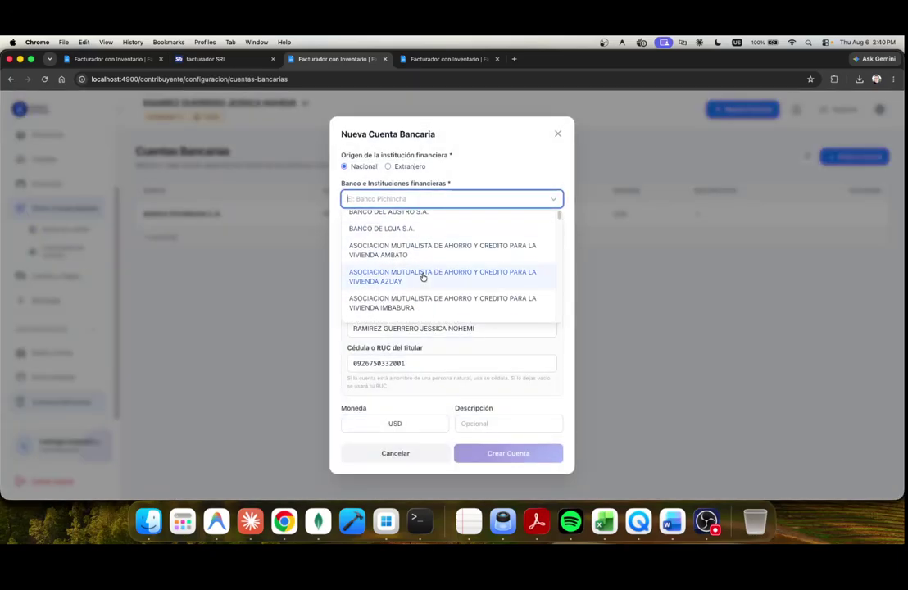
{"action": "scroll", "coordinate": [444, 275], "scroll_direction": "up", "scroll_amount": 5}
{"action": "left_click", "coordinate": [559, 134]}
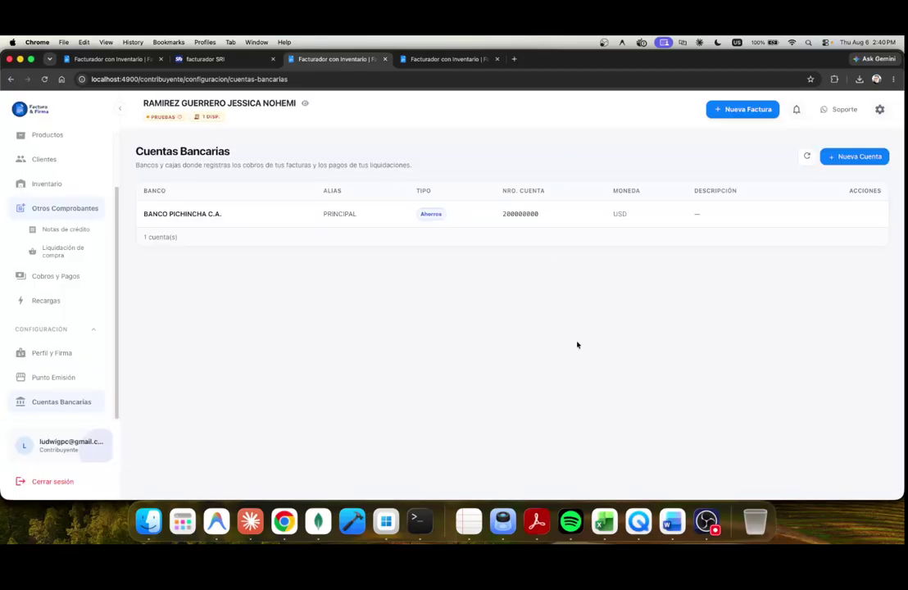
Review the payment page's bank transfer details again and return to the invoices list.
{"action": "left_click", "coordinate": [421, 60]}
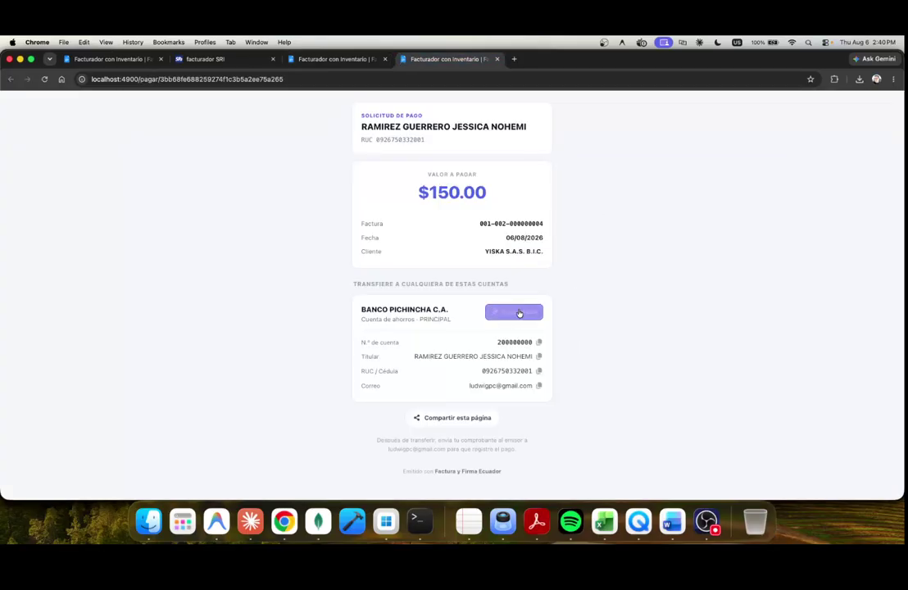
{"action": "left_click", "coordinate": [289, 58]}
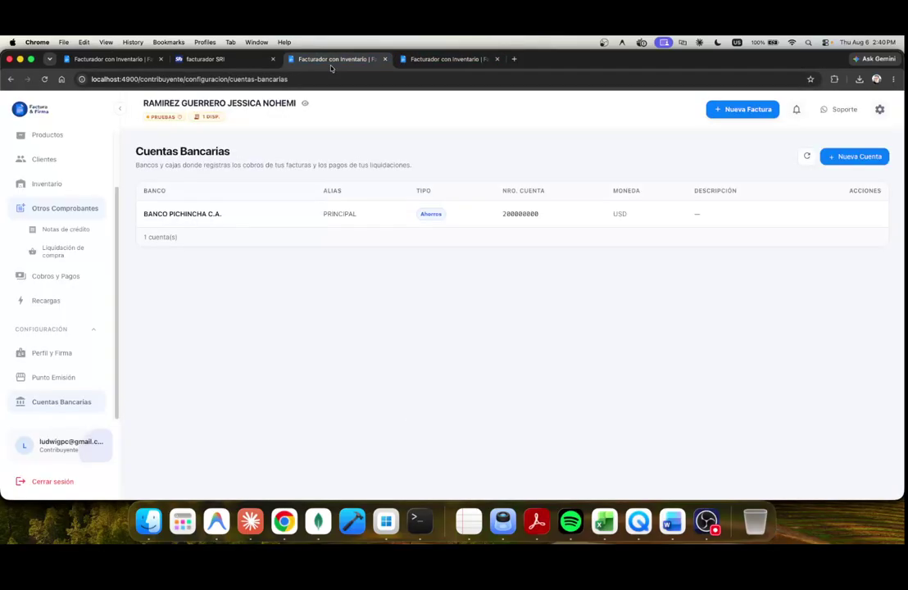
{"action": "left_click", "coordinate": [64, 330]}
{"action": "left_click", "coordinate": [61, 276]}
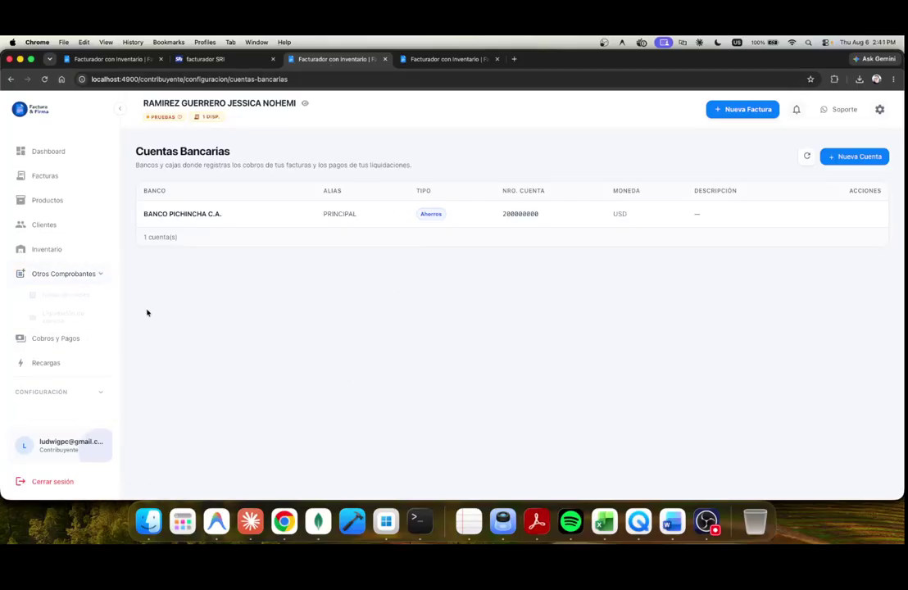
{"action": "left_click", "coordinate": [57, 178]}
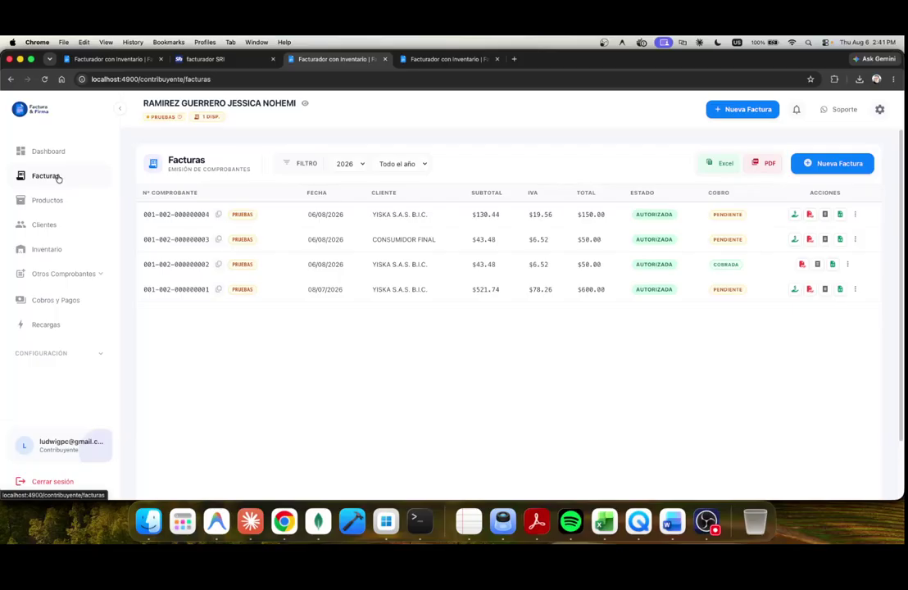
Register a collection of 150 for the newest YISKA S.A.S. B.I.C. invoice to the BANCO PICHINCHA C.A. (PRINCIPAL) savings account.
{"action": "left_click", "coordinate": [793, 216]}
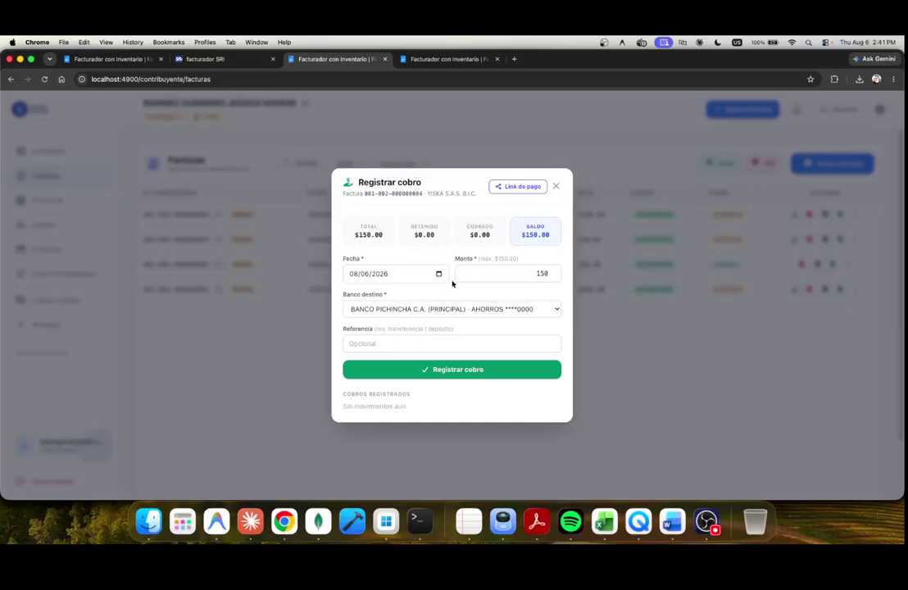
{"action": "left_click", "coordinate": [517, 268]}
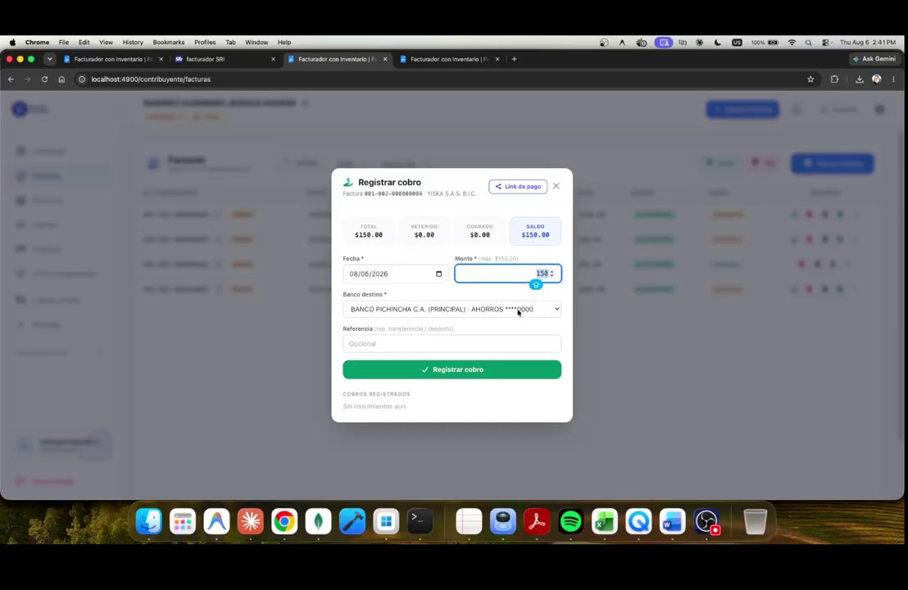
{"action": "left_click", "coordinate": [458, 309]}
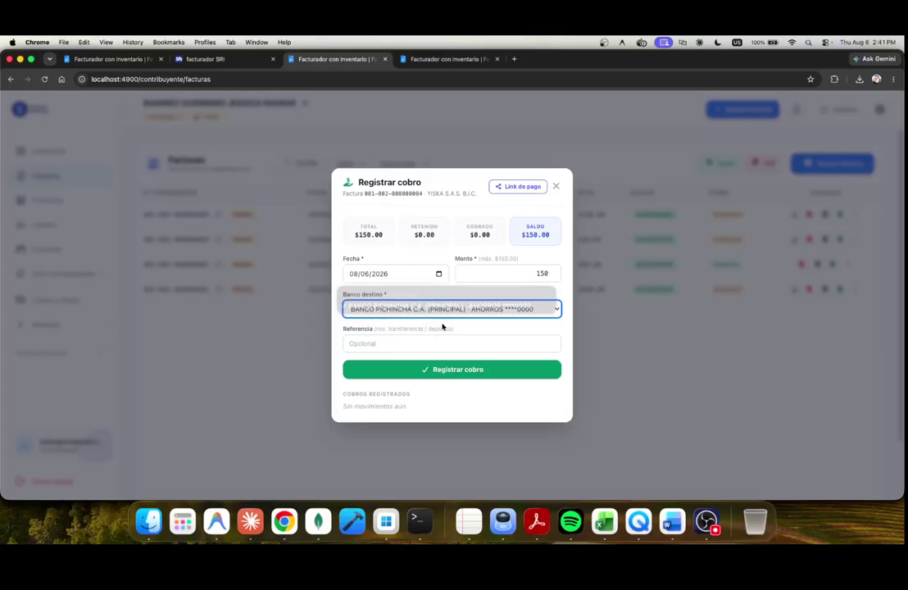
{"action": "left_click", "coordinate": [413, 305]}
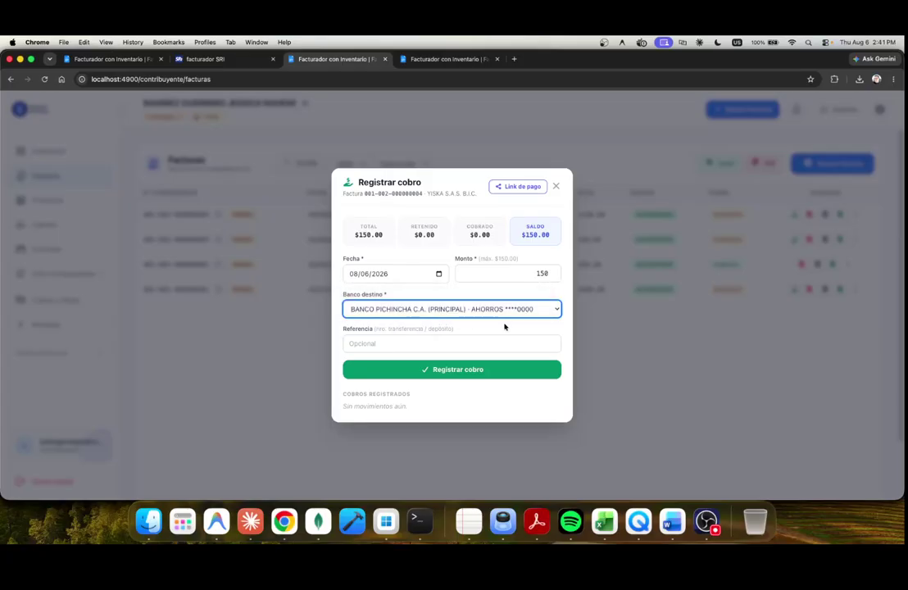
{"action": "left_click", "coordinate": [508, 365]}
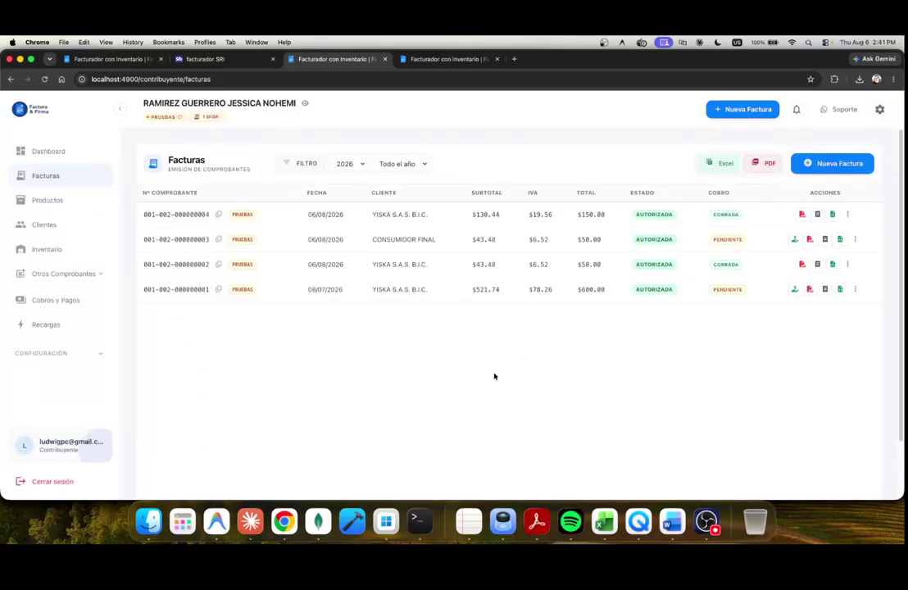
Review the collection registered for the newest invoice and export the 2026 invoices report as a PDF.
{"action": "left_click", "coordinate": [725, 215]}
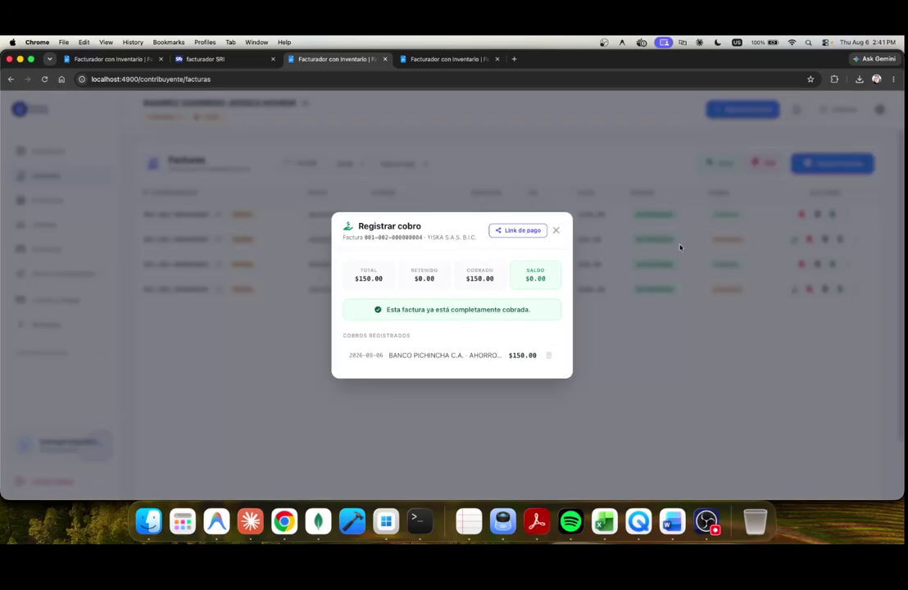
{"action": "left_click", "coordinate": [556, 230]}
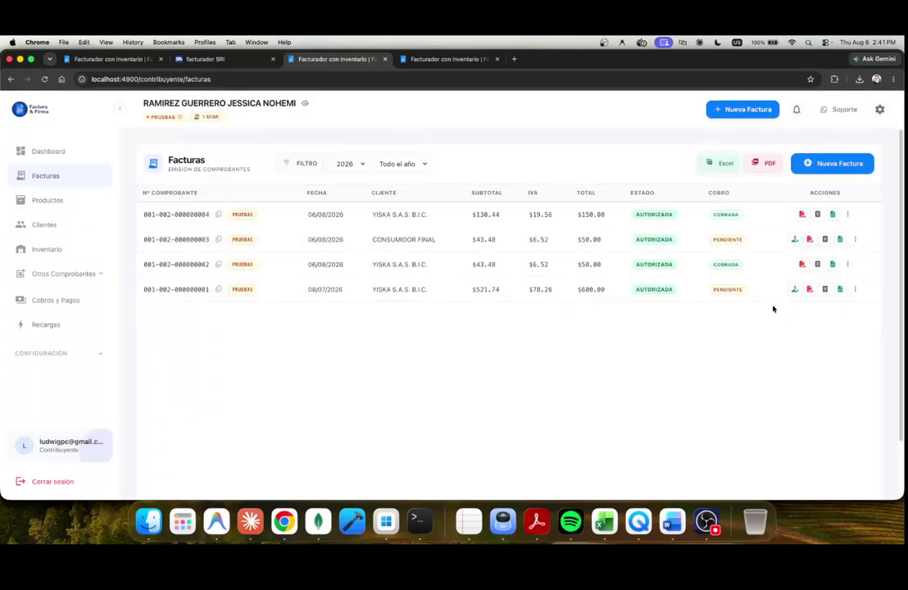
{"action": "left_click", "coordinate": [753, 166]}
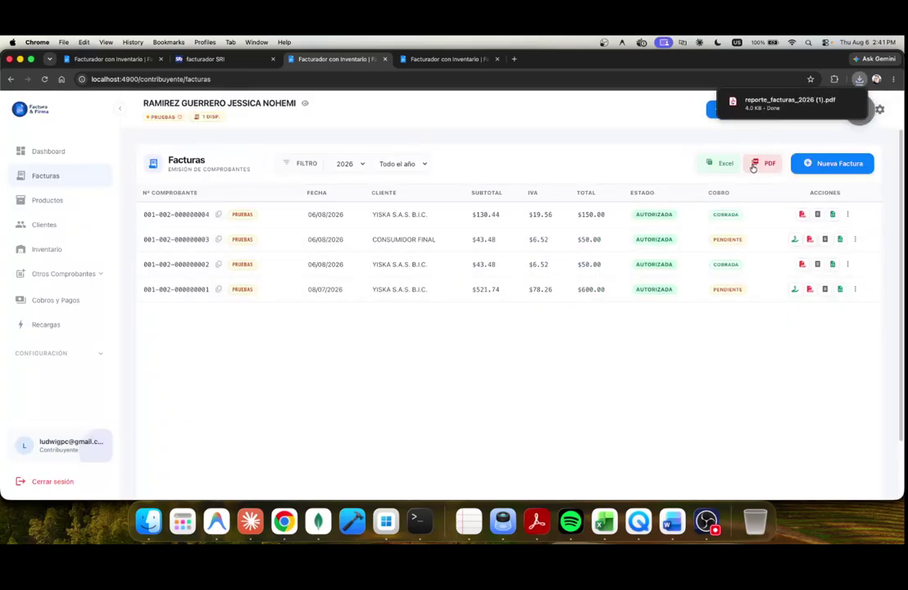
Open the exported 2026 invoices report, examine the access key column, and return to the invoices list.
{"action": "left_click", "coordinate": [752, 103]}
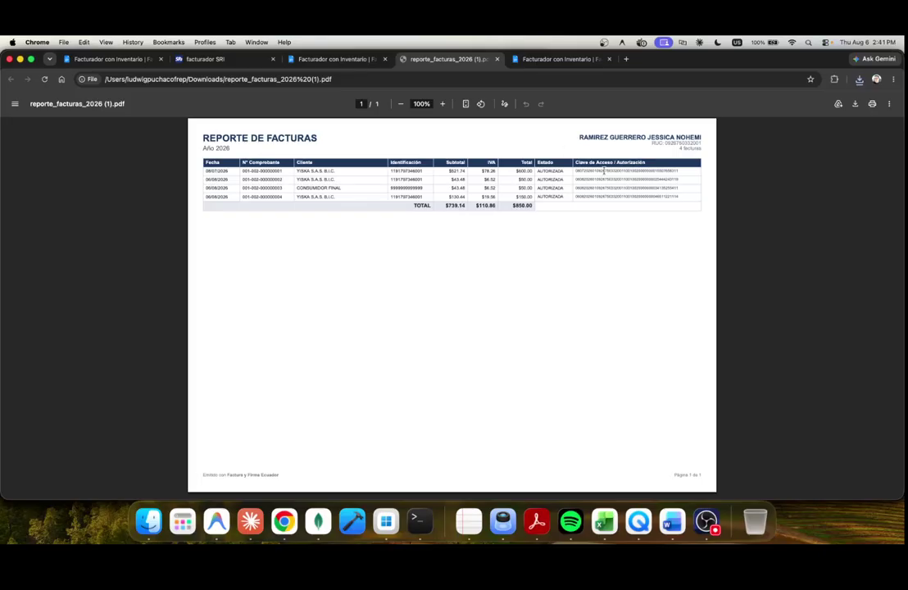
{"action": "double_click", "coordinate": [604, 171]}
{"action": "double_click", "coordinate": [599, 188]}
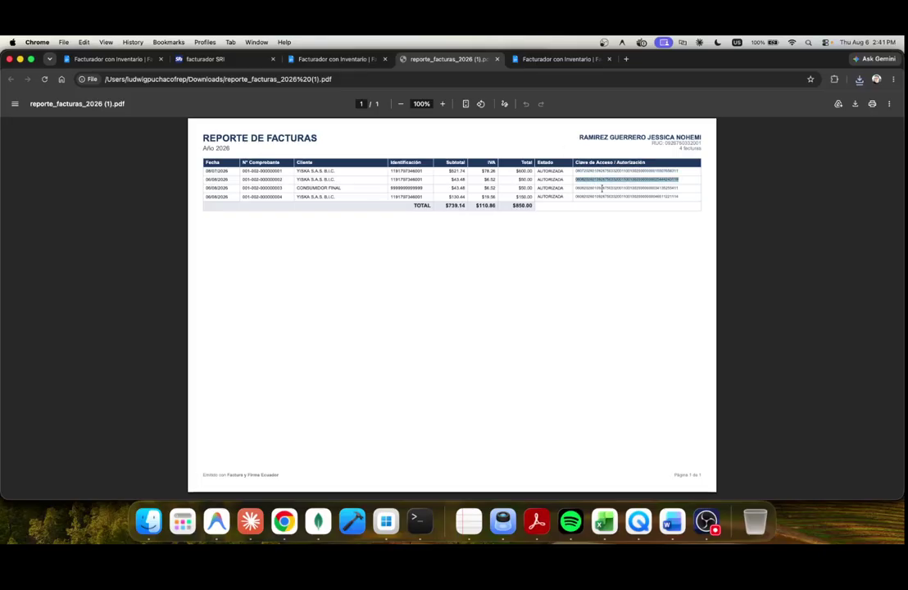
{"action": "left_click", "coordinate": [602, 198]}
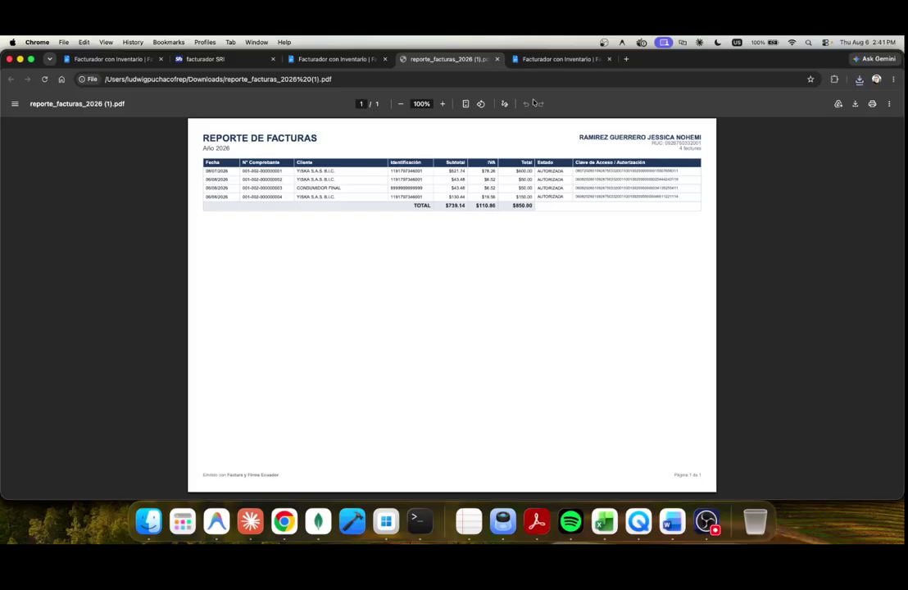
{"action": "left_click", "coordinate": [361, 61]}
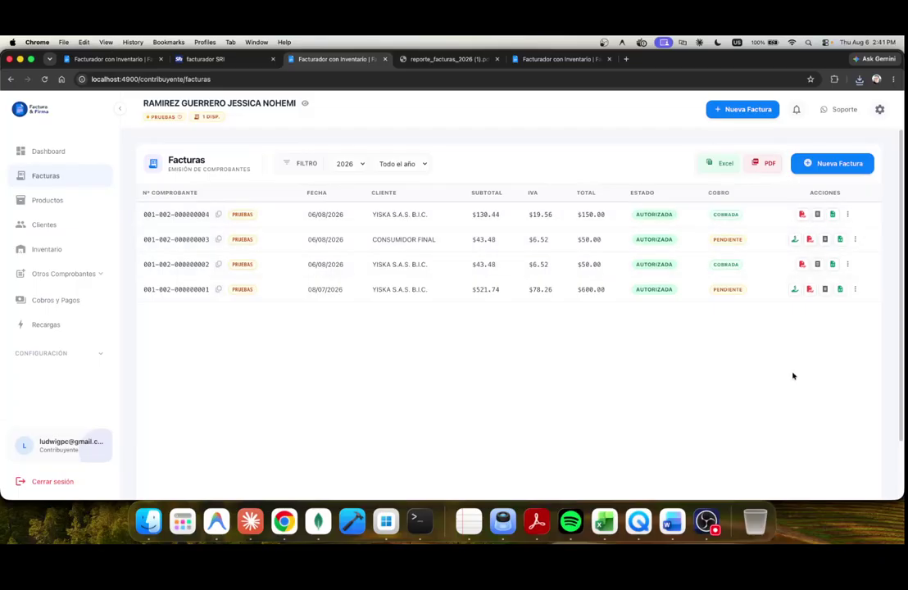
Open the PDF of the newest YISKA S.A.S. B.I.C. invoice, review its full page, and return to the invoices list.
{"action": "left_click", "coordinate": [801, 215]}
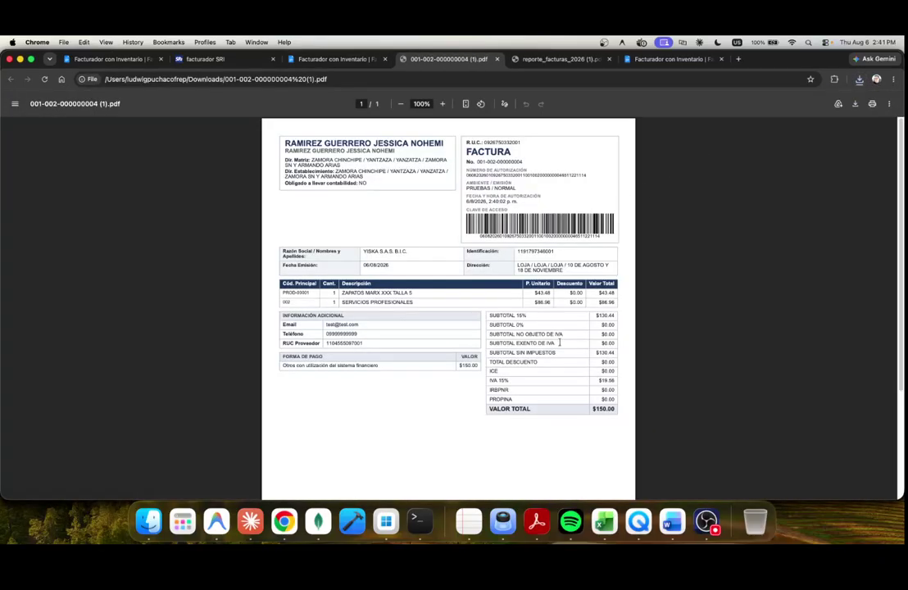
{"action": "scroll", "coordinate": [560, 343], "scroll_direction": "down", "scroll_amount": 5}
{"action": "scroll", "coordinate": [565, 342], "scroll_direction": "up", "scroll_amount": 5}
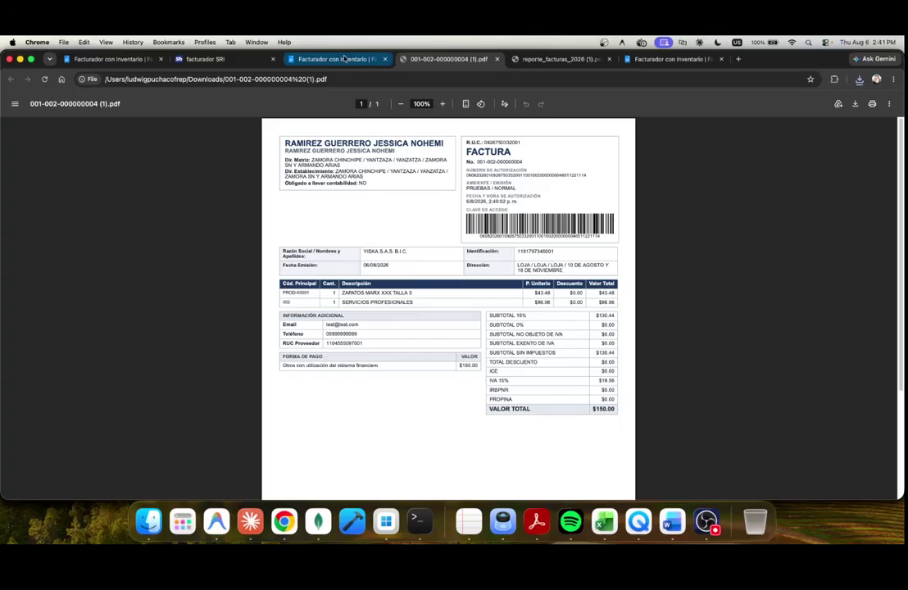
{"action": "left_click", "coordinate": [298, 57]}
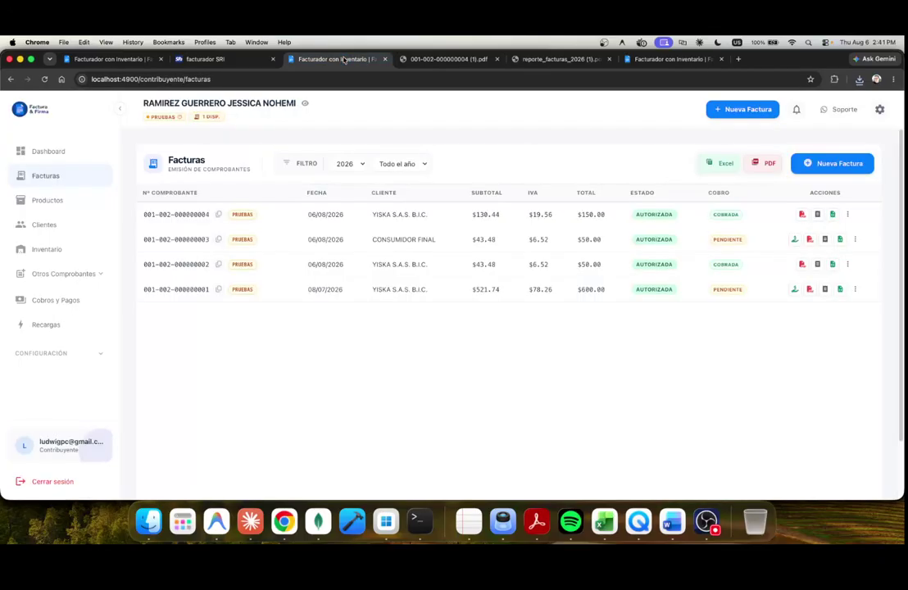
Preview the printable ticket of the newest YISKA S.A.S. B.I.C. invoice and leave the print dialog without saving.
{"action": "left_click", "coordinate": [818, 214]}
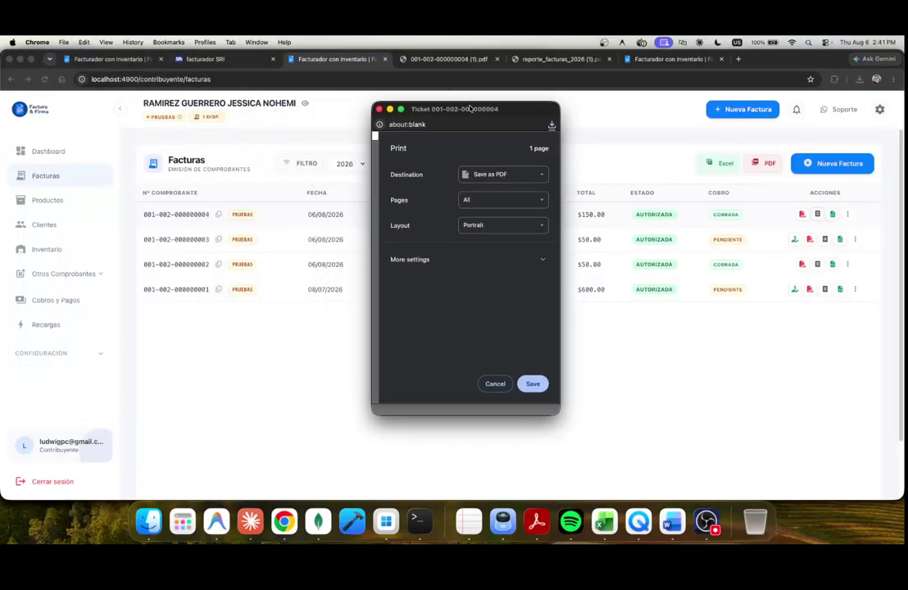
{"action": "key", "text": "Escape"}
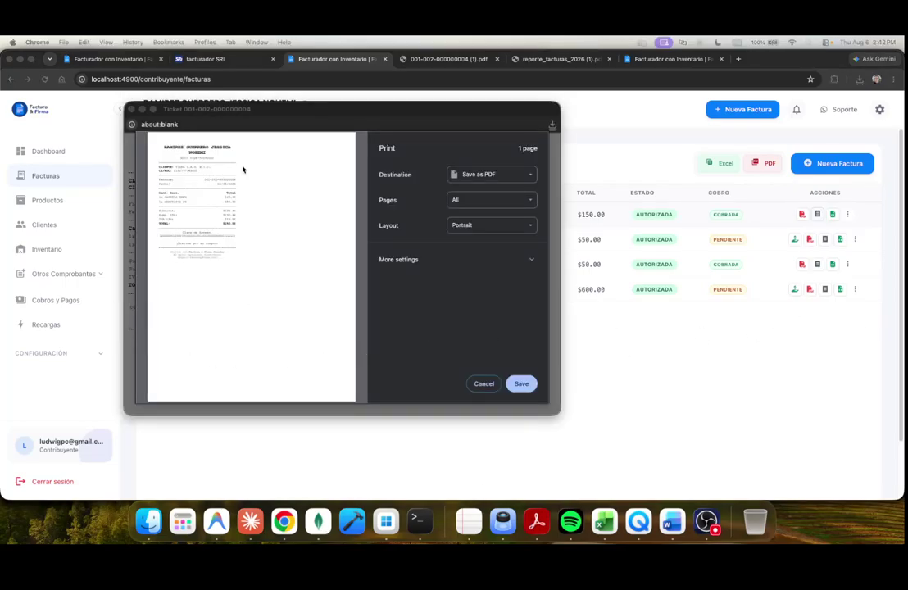
{"action": "left_click_drag", "start_coordinate": [275, 110], "coordinate": [434, 115]}
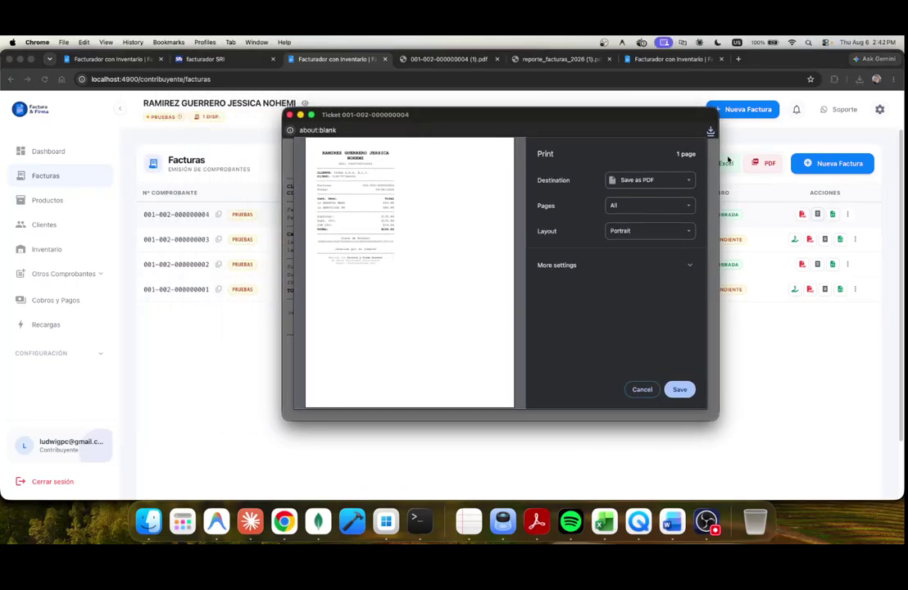
{"action": "left_click", "coordinate": [641, 390]}
{"action": "left_click", "coordinate": [803, 369]}
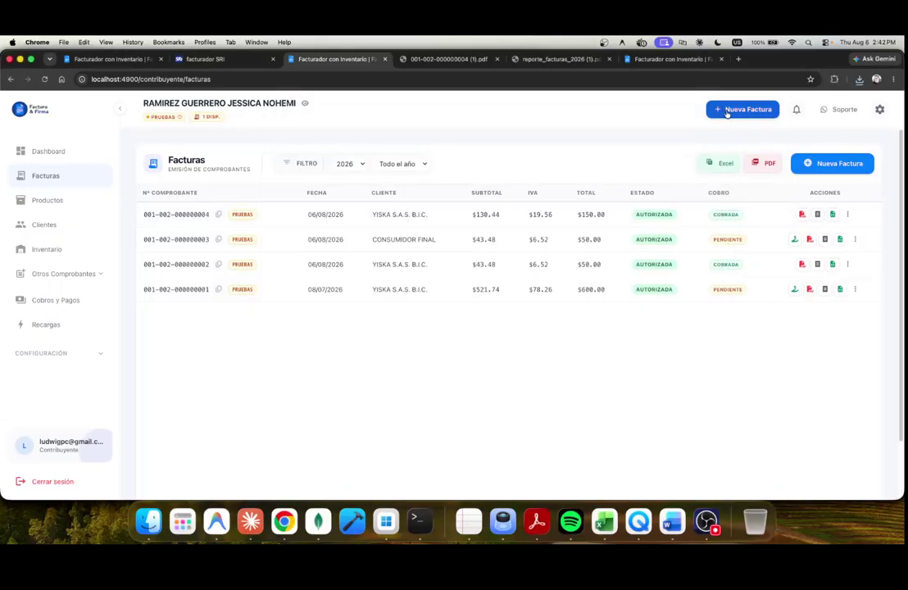
Examine the extra actions and the annulment warning for the newest YISKA S.A.S. B.I.C. invoice, and back out without annulling it.
{"action": "left_click", "coordinate": [846, 214]}
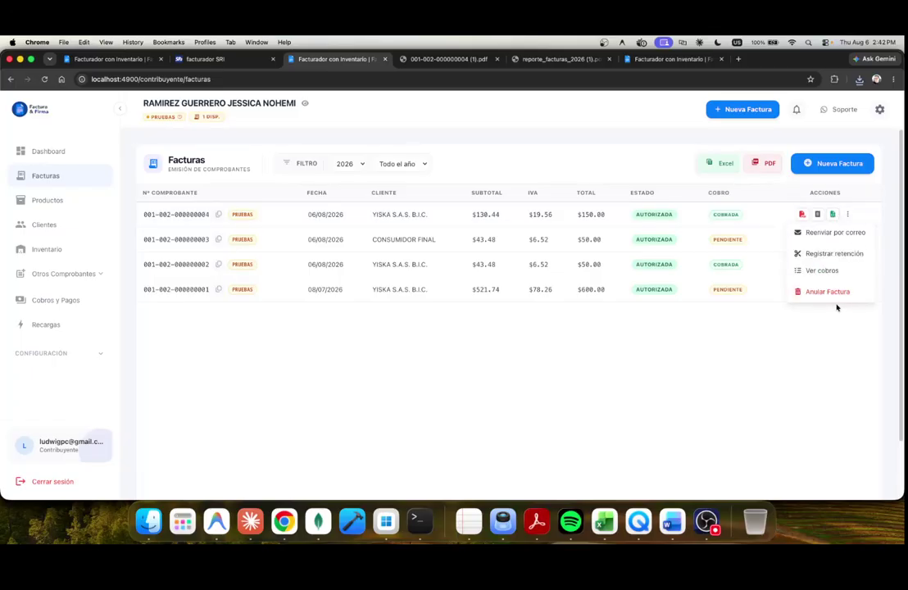
{"action": "left_click", "coordinate": [701, 376]}
{"action": "left_click", "coordinate": [826, 293]}
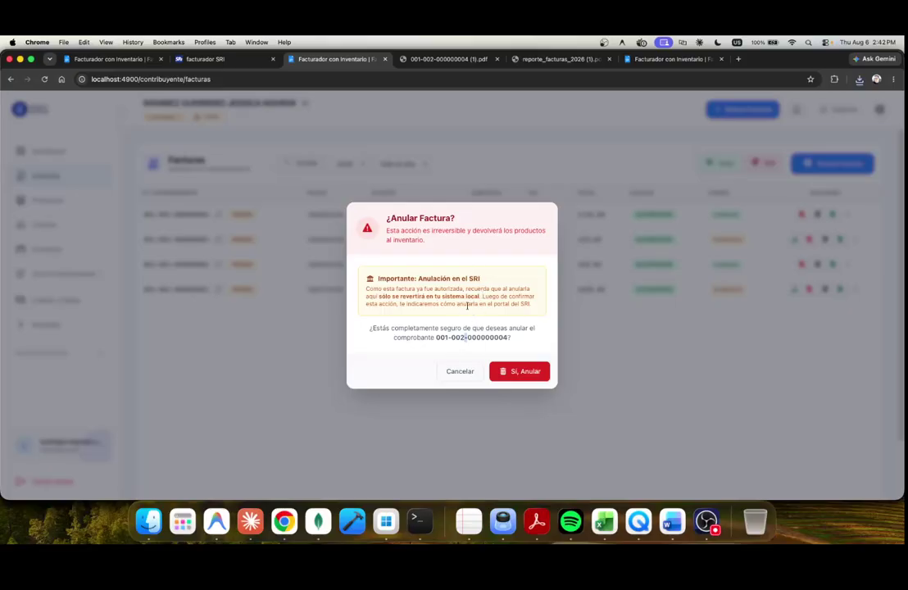
{"action": "left_click", "coordinate": [461, 371]}
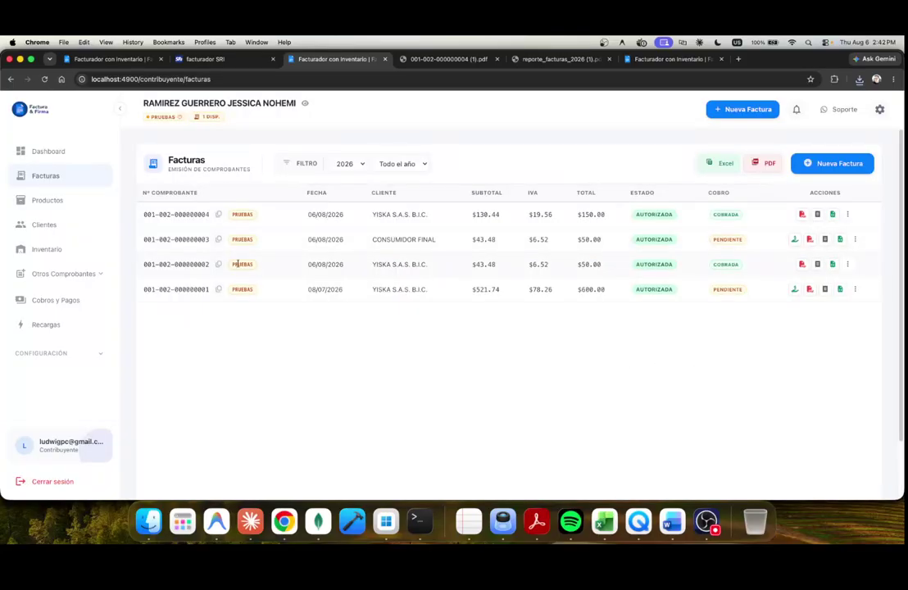
{"action": "left_click", "coordinate": [48, 153]}
{"action": "left_click", "coordinate": [71, 180]}
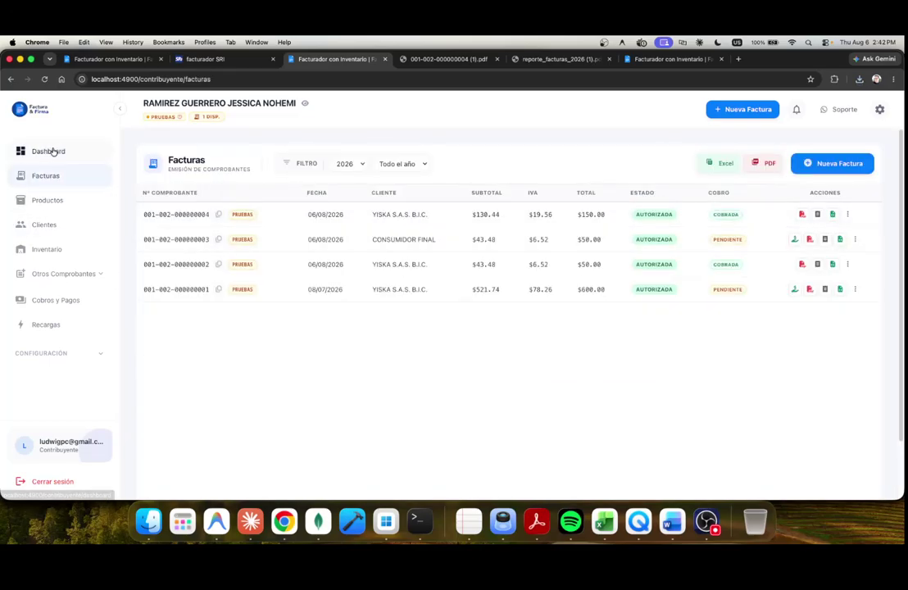
{"action": "left_click", "coordinate": [53, 153]}
{"action": "left_click", "coordinate": [54, 177]}
Start a new invoice issued to Consumidor final and continue to its details.
{"action": "left_click", "coordinate": [737, 110]}
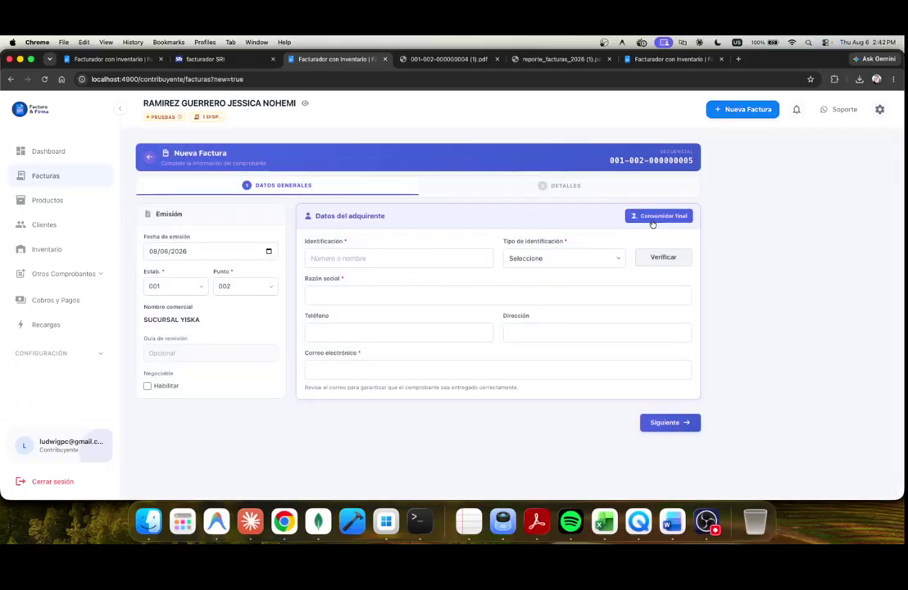
{"action": "left_click", "coordinate": [652, 218]}
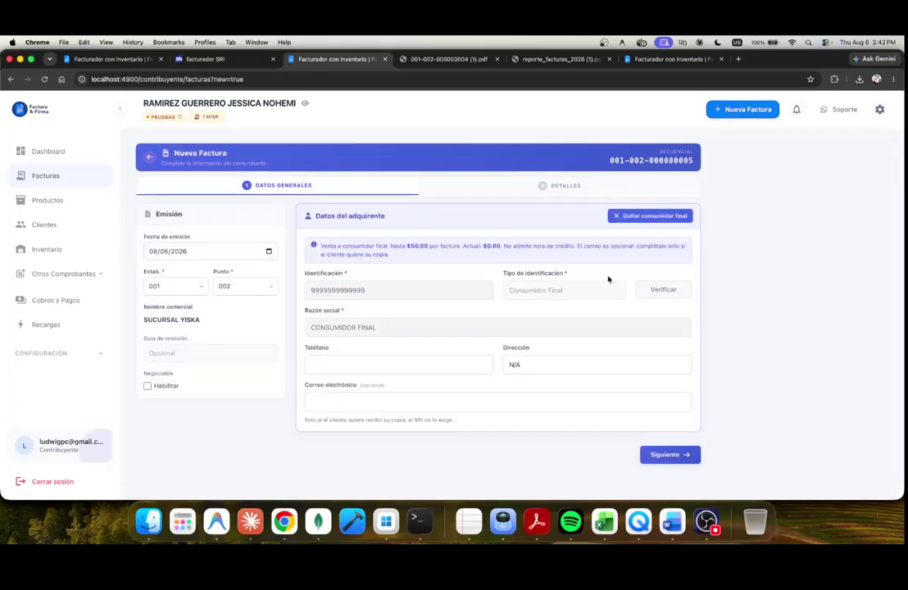
{"action": "left_click", "coordinate": [660, 456]}
Add SERVICIOS PROFESIONALES to the invoice and set its total including IVA to 30.
{"action": "left_click", "coordinate": [334, 219]}
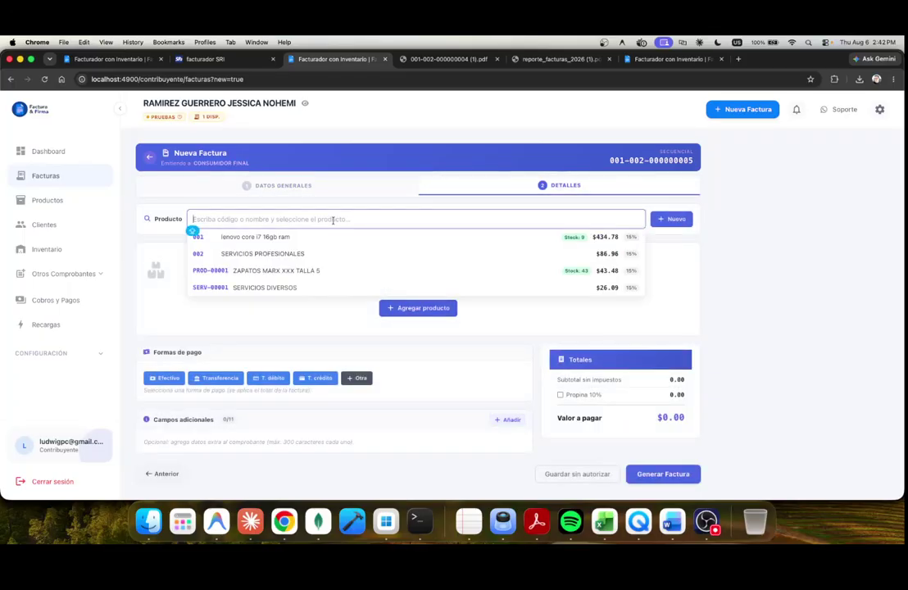
{"action": "left_click", "coordinate": [311, 254]}
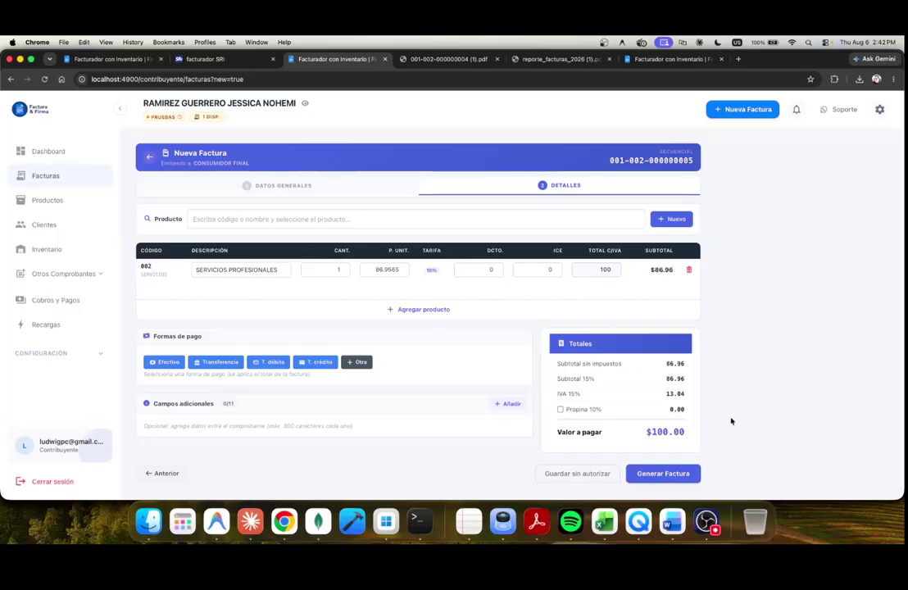
{"action": "left_click", "coordinate": [583, 270]}
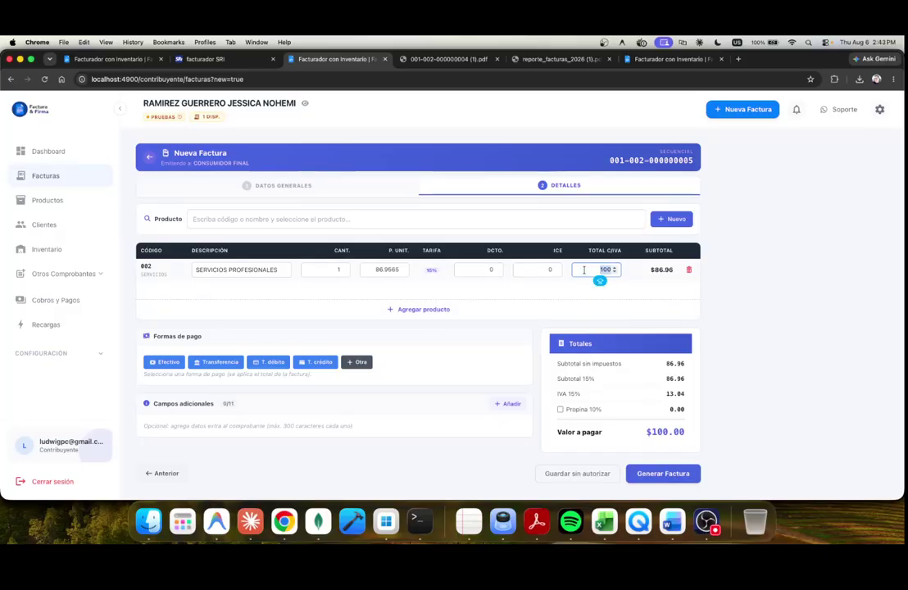
{"action": "type", "text": "30"}
{"action": "key", "text": "Return"}
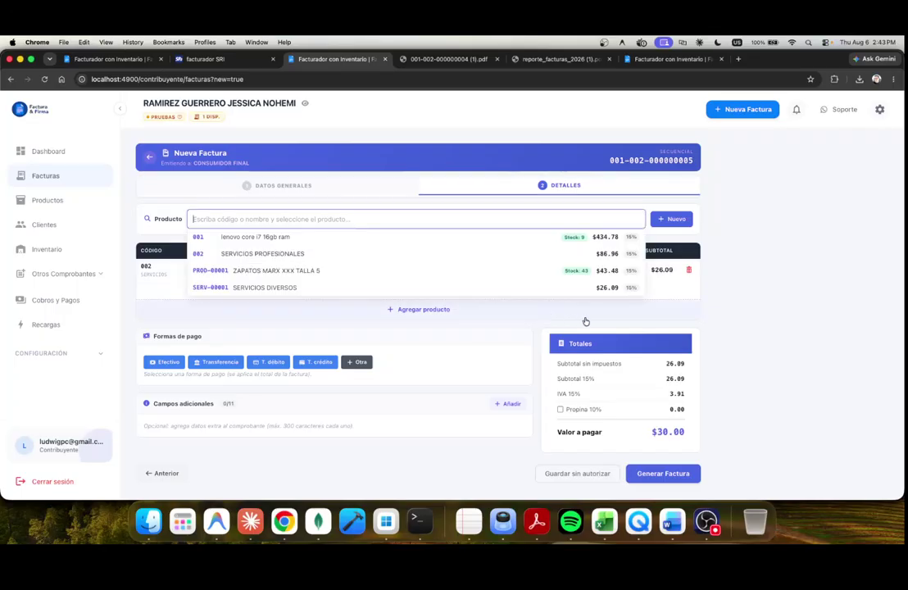
{"action": "left_click", "coordinate": [747, 297]}
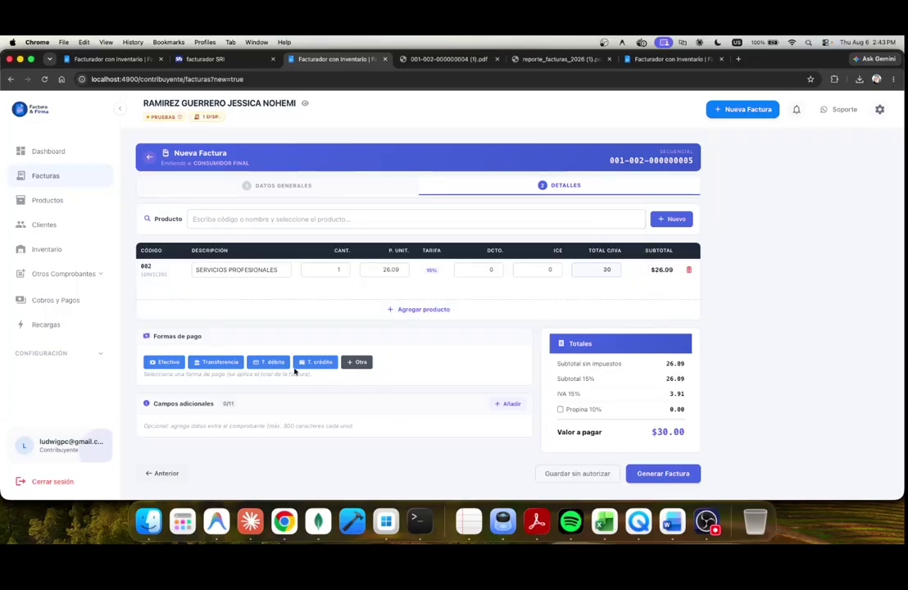
Apply cash as the payment method for the full amount and generate the authorized invoice.
{"action": "left_click", "coordinate": [164, 361]}
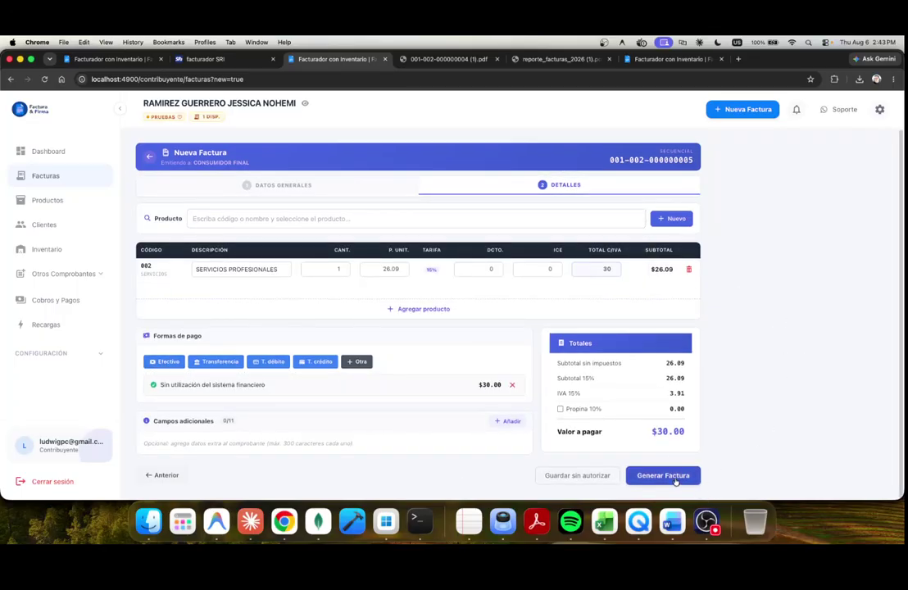
{"action": "left_click", "coordinate": [668, 476]}
{"action": "left_click", "coordinate": [467, 397]}
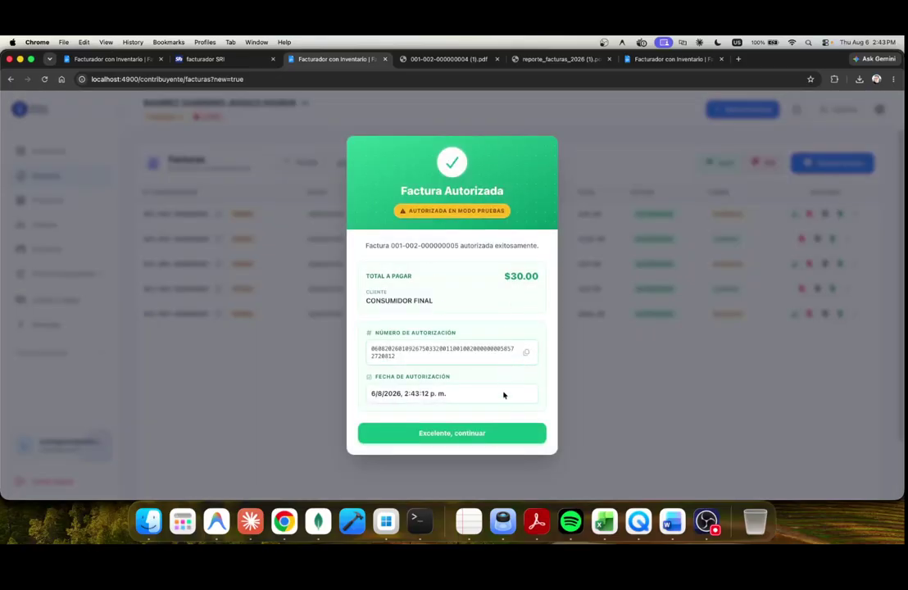
{"action": "left_click", "coordinate": [479, 434]}
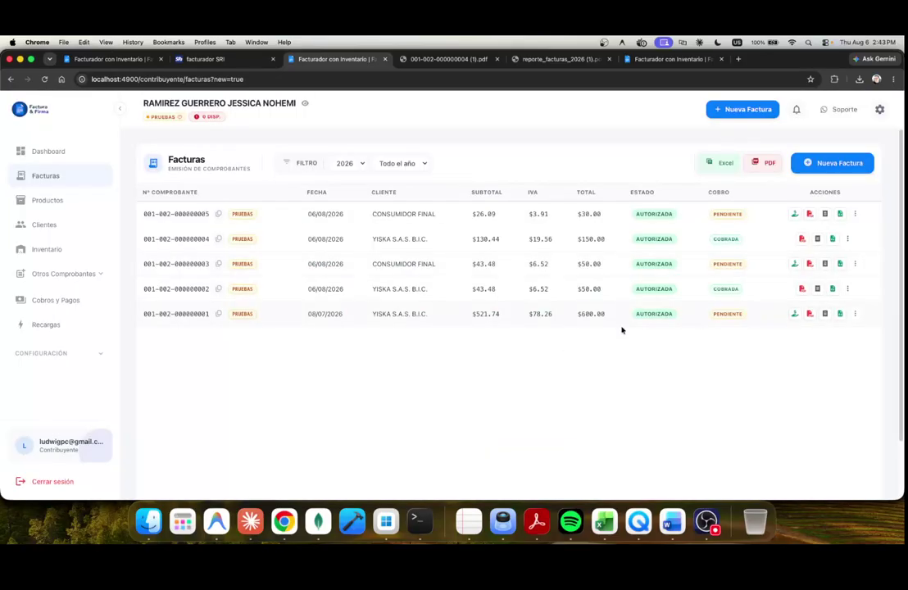
Show the payment link for the newest CONSUMIDOR FINAL invoice and close the collection form without registering a payment.
{"action": "left_click", "coordinate": [794, 214]}
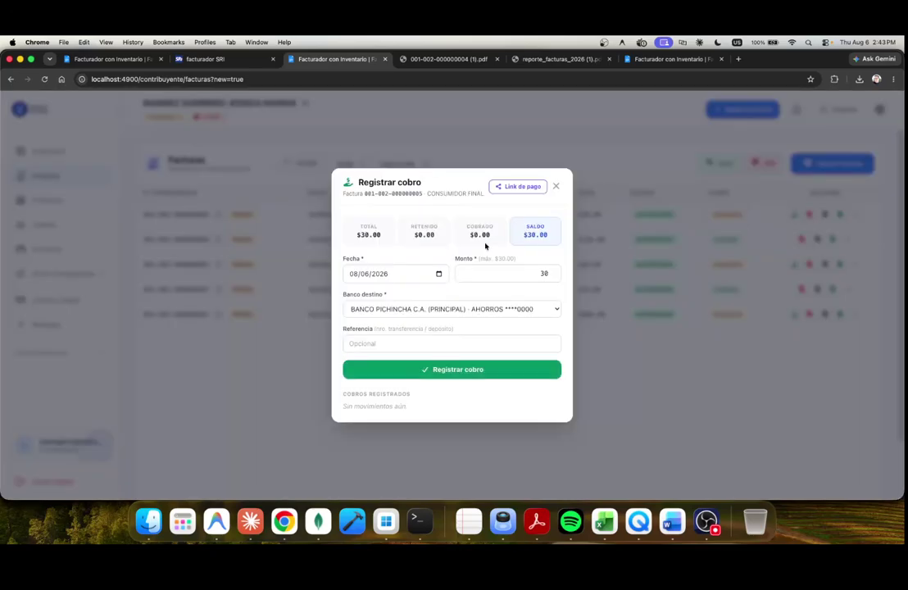
{"action": "left_click", "coordinate": [516, 186]}
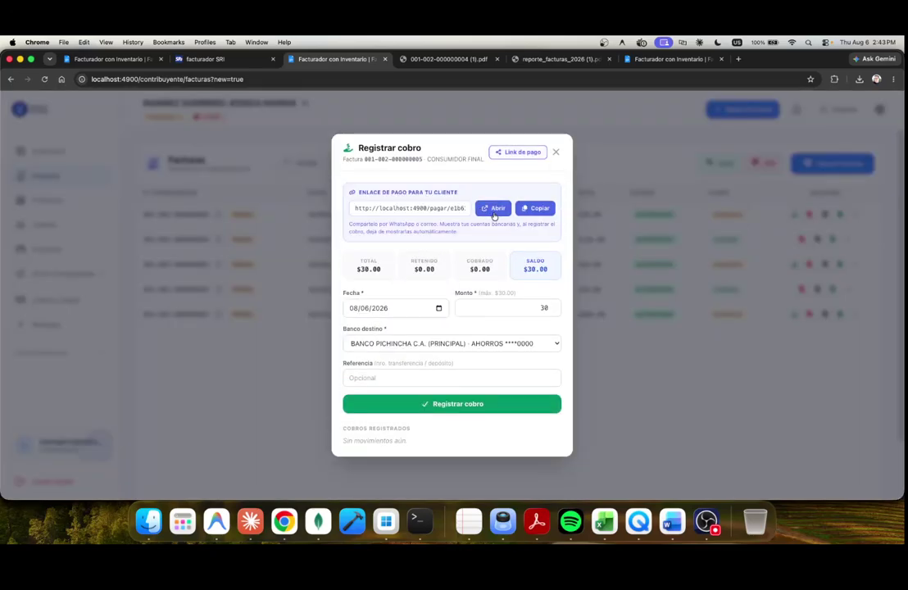
{"action": "left_click", "coordinate": [557, 153]}
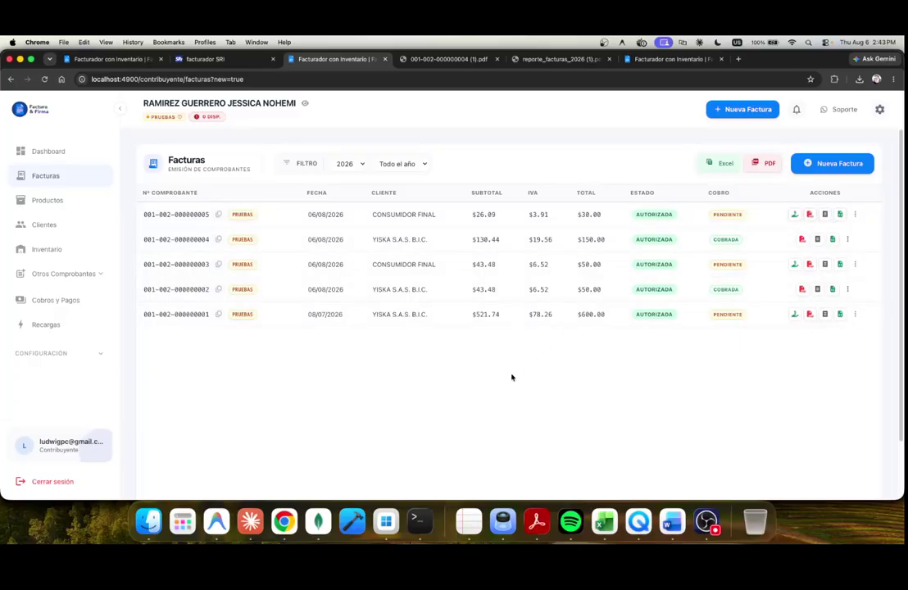
Open the inventory, examine the stock movement form for ZAPATOS MARX XXX TALLA 5, and close it without registering anything.
{"action": "left_click", "coordinate": [51, 249]}
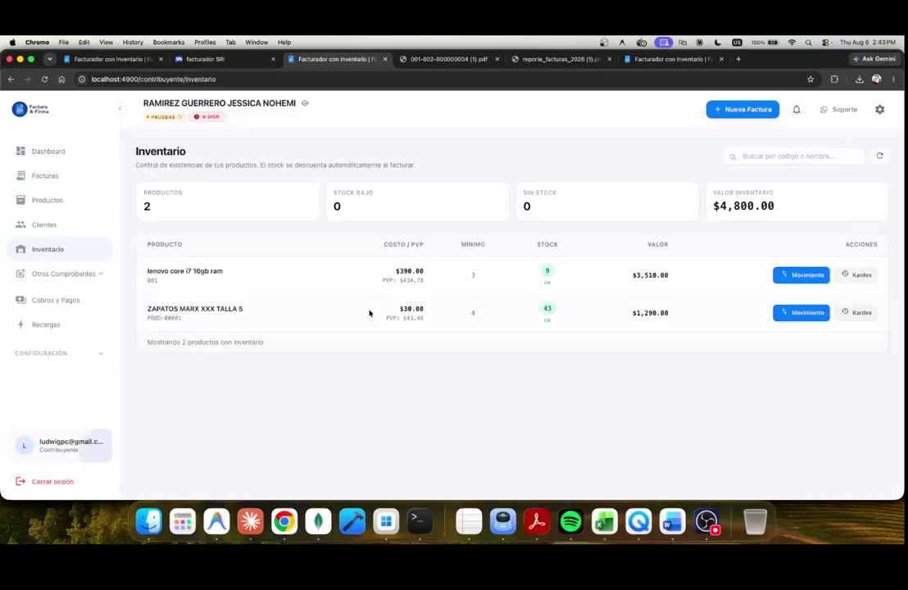
{"action": "left_click", "coordinate": [811, 316]}
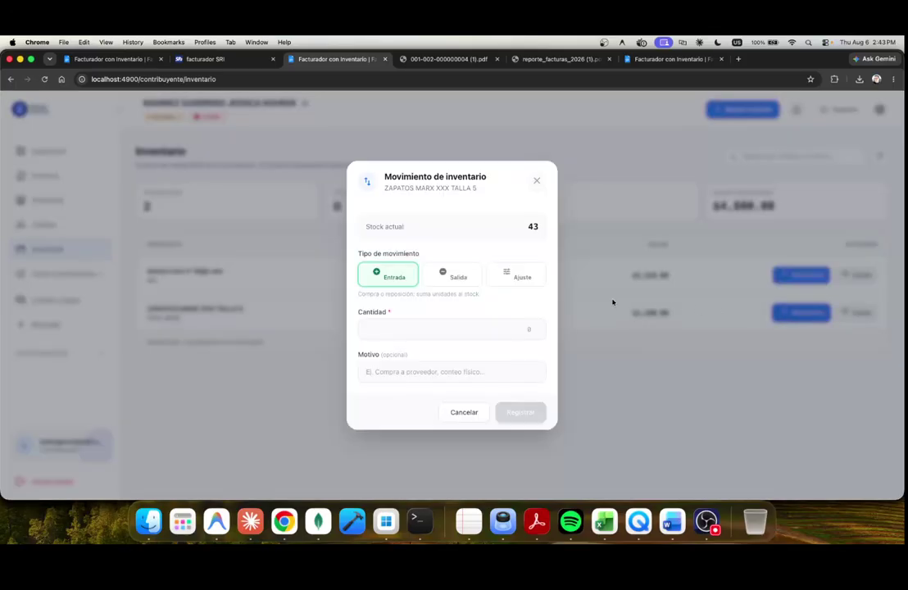
{"action": "left_click", "coordinate": [537, 181]}
Review the Kardex stock history of ZAPATOS MARX XXX TALLA 5 and close it.
{"action": "left_click", "coordinate": [853, 312]}
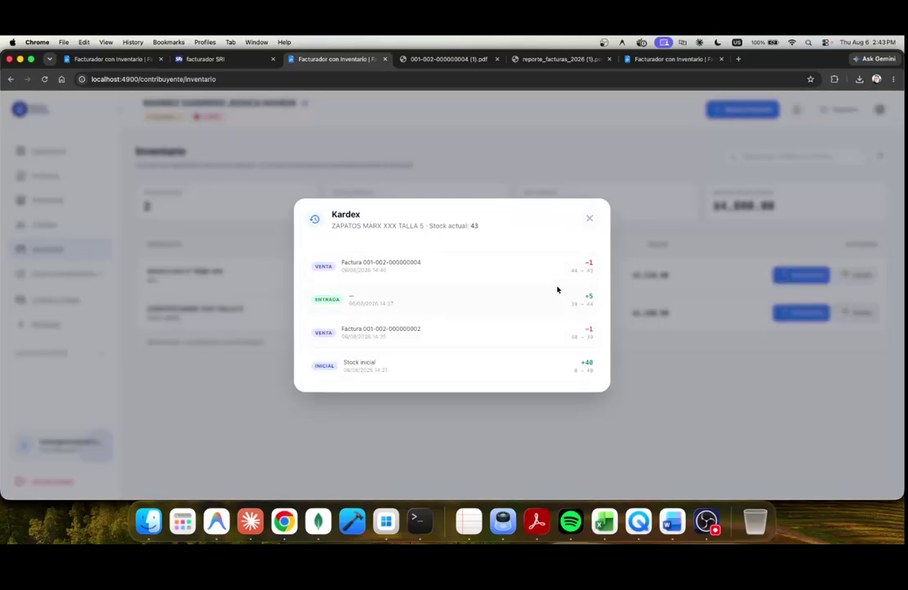
{"action": "double_click", "coordinate": [582, 335]}
{"action": "left_click", "coordinate": [464, 356]}
{"action": "left_click", "coordinate": [586, 221]}
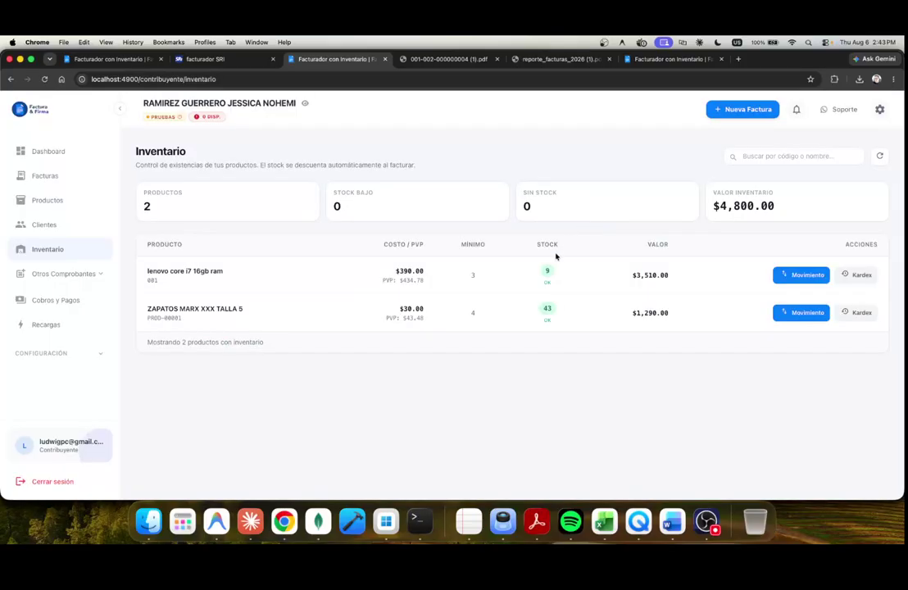
Compare with the SRI facturador's invoice form, and return to Facturador con Inventario to view its dashboard.
{"action": "left_click", "coordinate": [204, 59]}
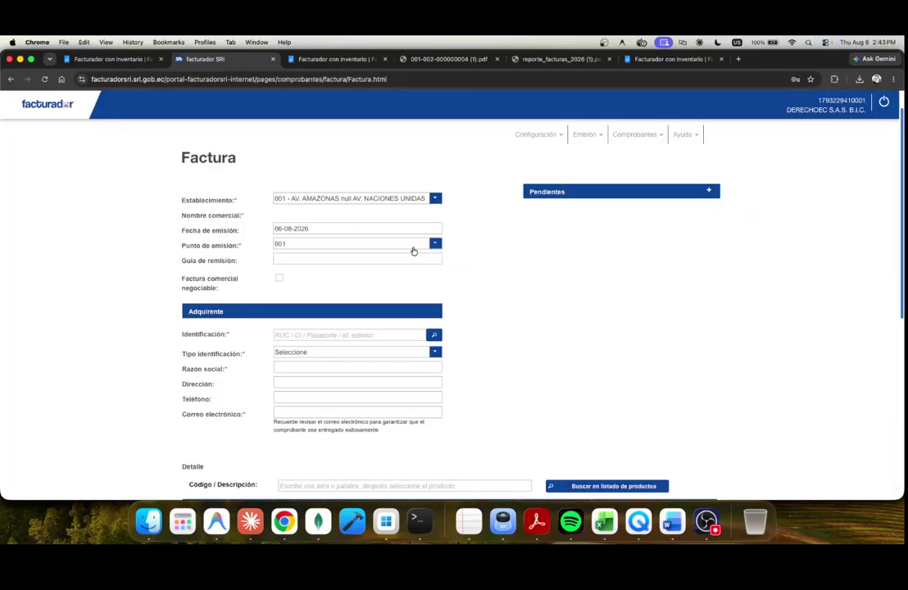
{"action": "left_click", "coordinate": [293, 60]}
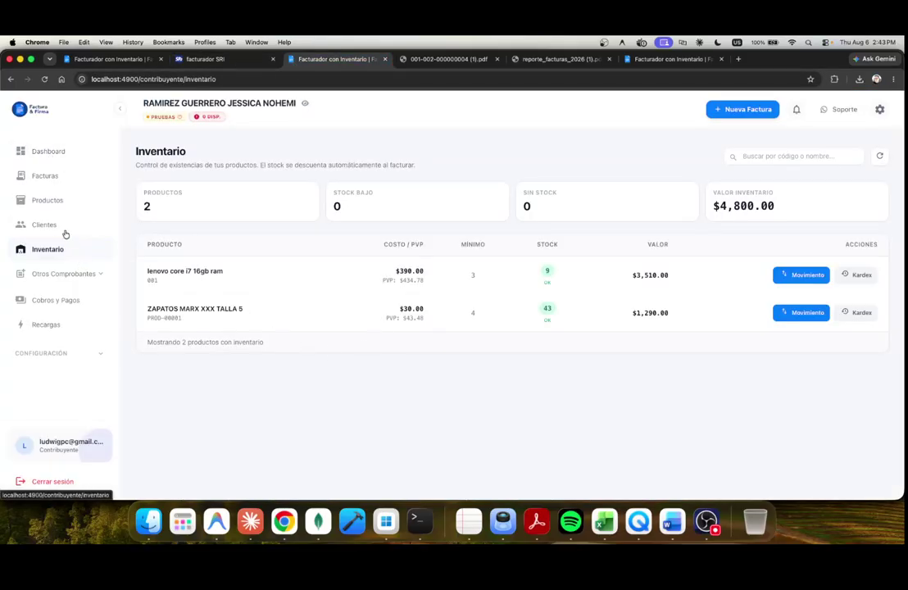
{"action": "left_click", "coordinate": [54, 152]}
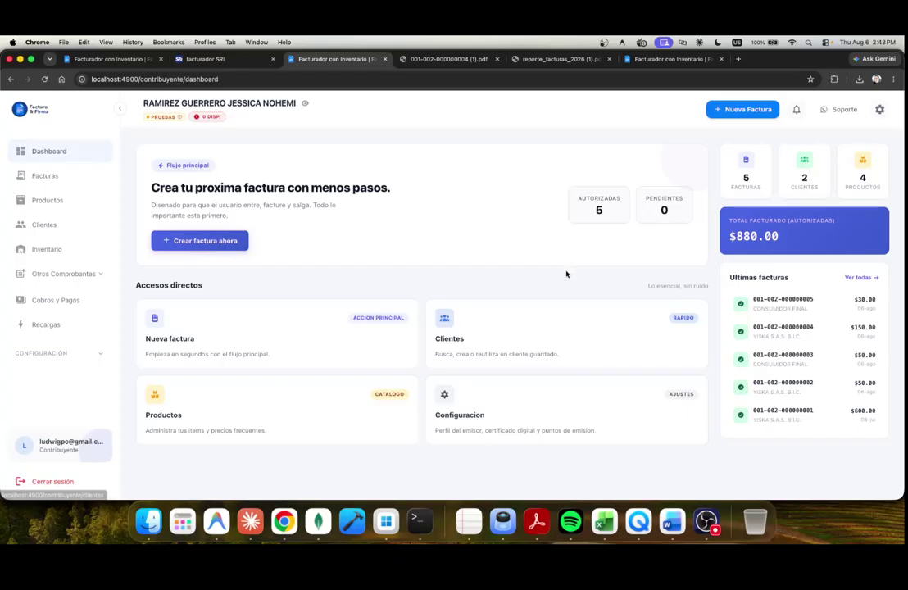
Review the voucher recharge packages and their prices, and return to the dashboard.
{"action": "left_click", "coordinate": [210, 119]}
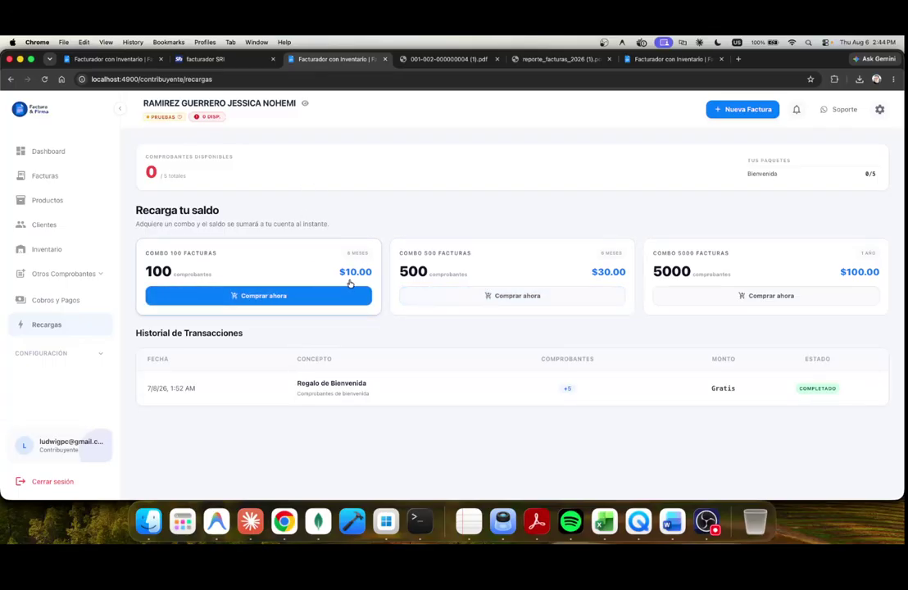
{"action": "left_click", "coordinate": [48, 151]}
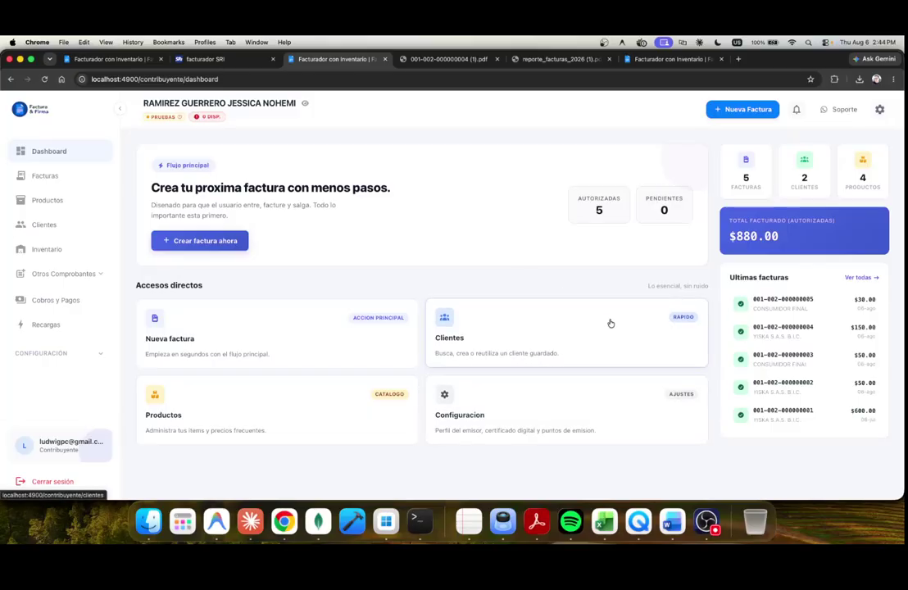
Review the product and client catalogues, examine the new client form, close it without saving, and return to the dashboard.
{"action": "left_click", "coordinate": [65, 229]}
{"action": "left_click", "coordinate": [60, 202]}
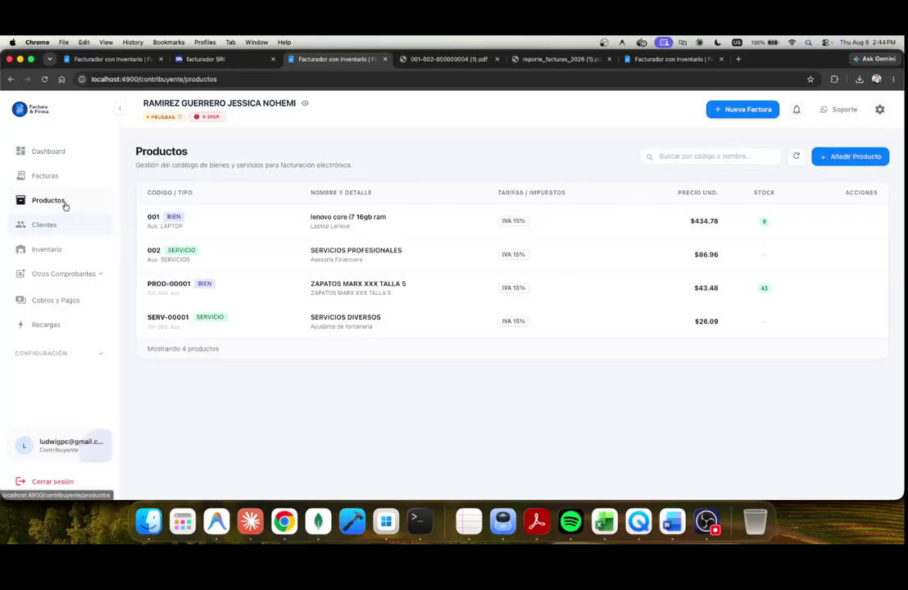
{"action": "left_click", "coordinate": [65, 227]}
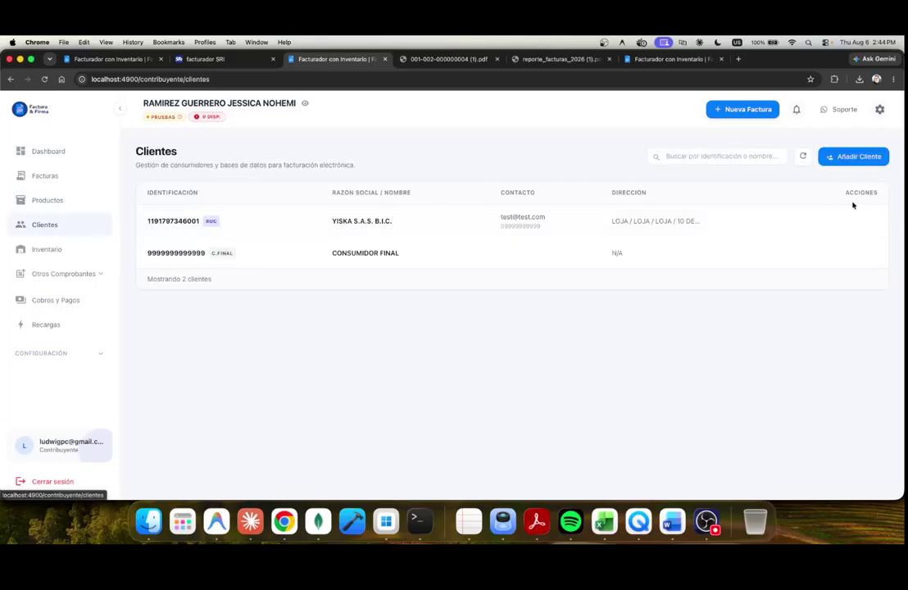
{"action": "left_click", "coordinate": [849, 156]}
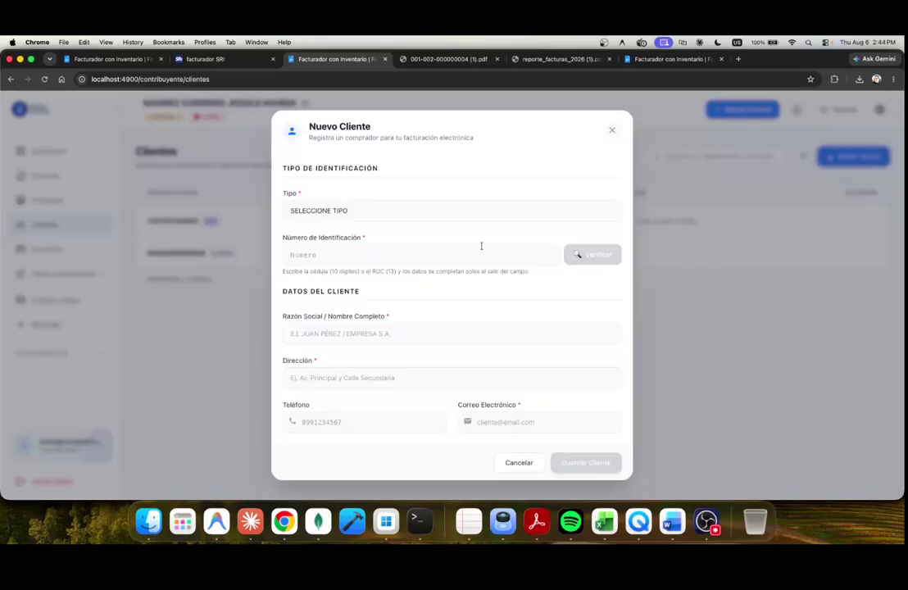
{"action": "left_click", "coordinate": [611, 129]}
{"action": "left_click", "coordinate": [63, 159]}
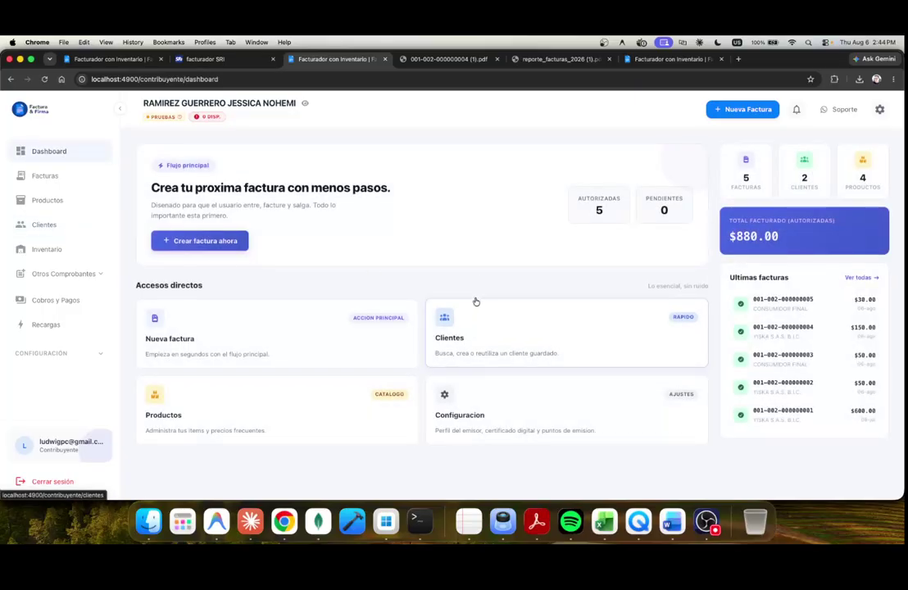
Switch to the Factura & Firma account registration page and go back to the facturayfirma.com home page.
{"action": "left_click", "coordinate": [203, 59]}
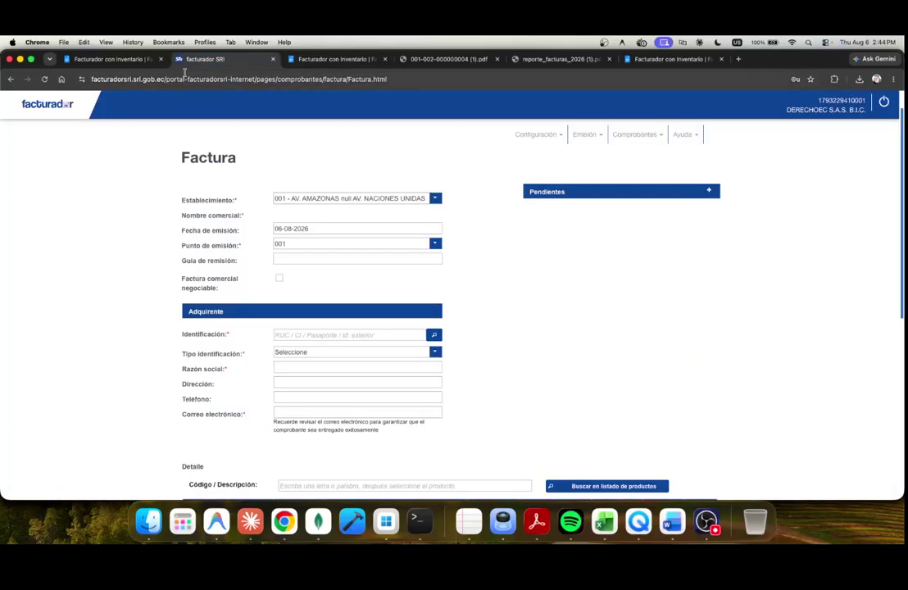
{"action": "left_click", "coordinate": [110, 59]}
{"action": "left_click", "coordinate": [643, 59]}
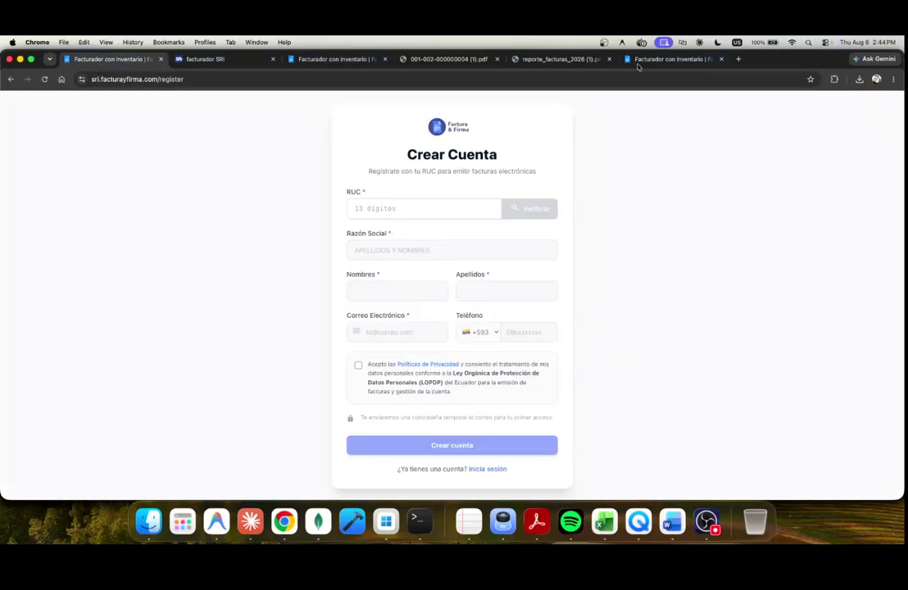
{"action": "left_click", "coordinate": [112, 59]}
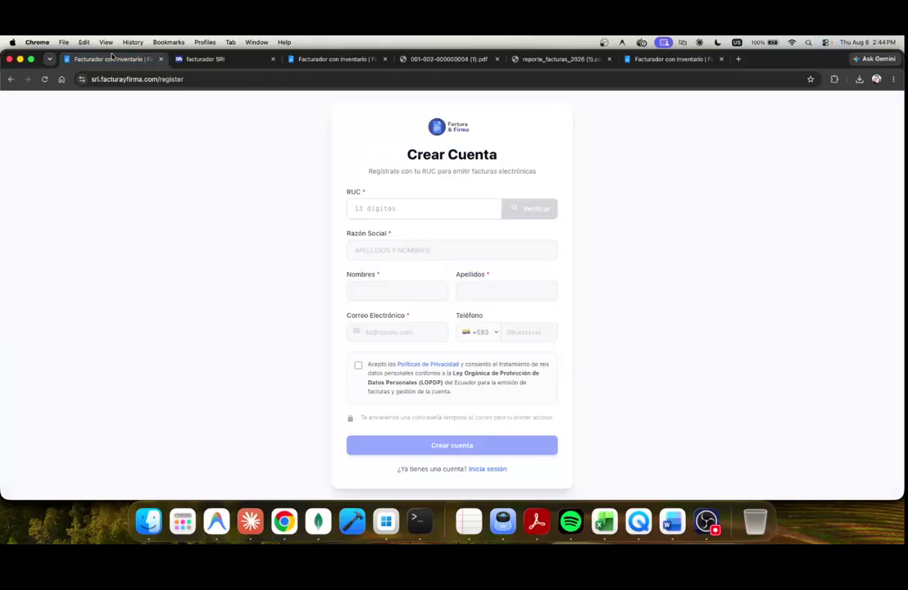
{"action": "left_click", "coordinate": [9, 78]}
{"action": "left_click", "coordinate": [10, 78]}
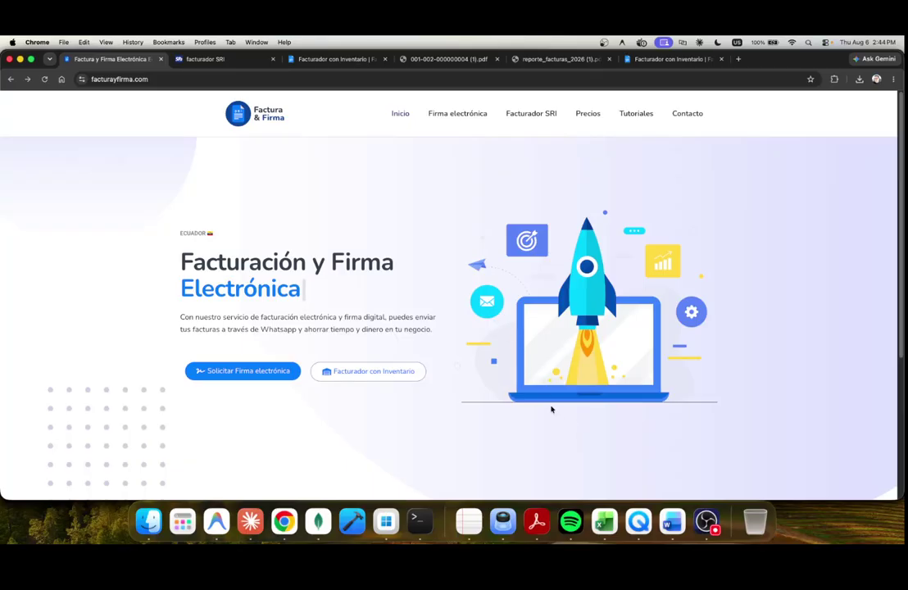
Switch to the SRI facturador and examine its invoice form from the issuer and buyer data through the product details.
{"action": "left_click", "coordinate": [211, 60]}
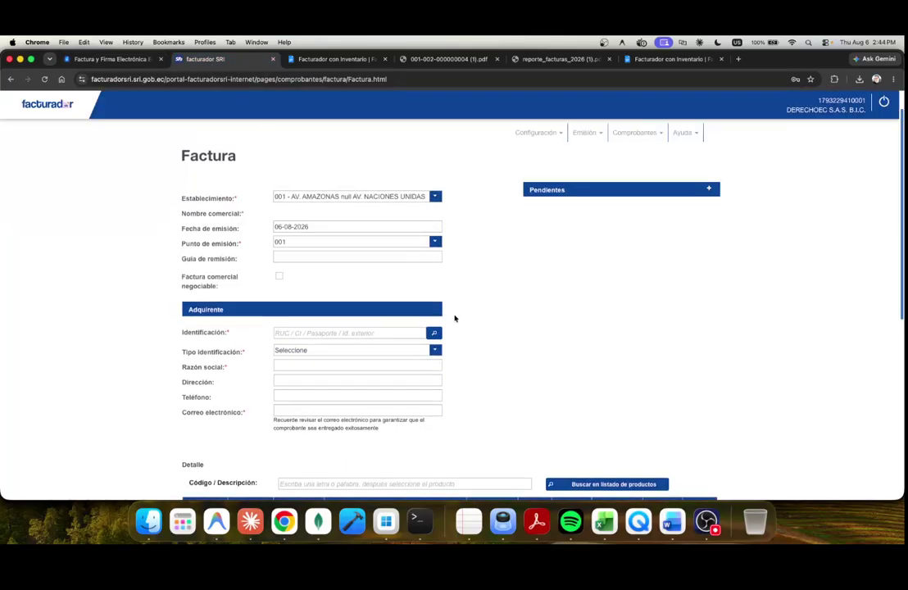
{"action": "scroll", "coordinate": [571, 376], "scroll_direction": "down", "scroll_amount": 10}
{"action": "scroll", "coordinate": [571, 374], "scroll_direction": "up", "scroll_amount": 12}
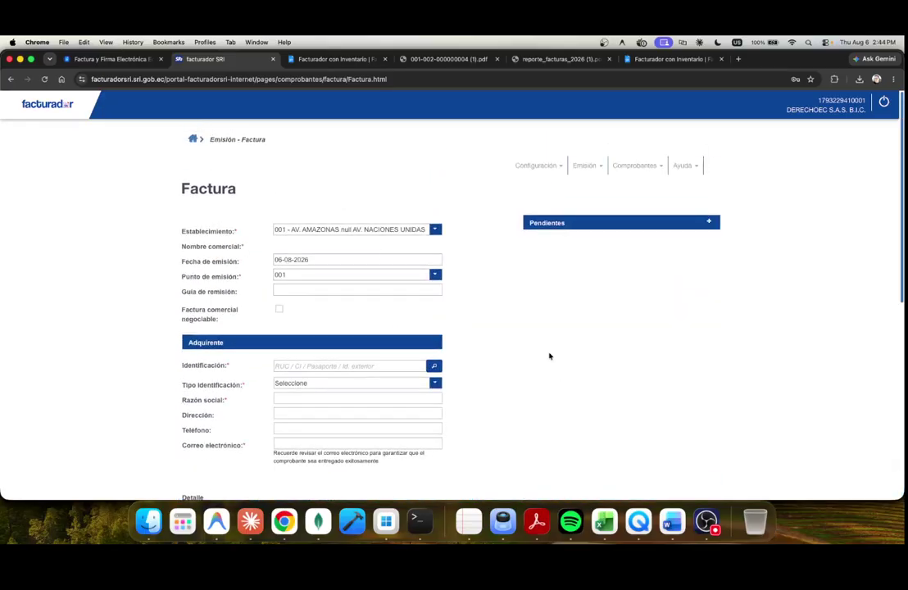
{"action": "scroll", "coordinate": [419, 369], "scroll_direction": "down", "scroll_amount": 10}
{"action": "scroll", "coordinate": [483, 318], "scroll_direction": "up", "scroll_amount": 10}
{"action": "scroll", "coordinate": [513, 379], "scroll_direction": "down", "scroll_amount": 5}
{"action": "scroll", "coordinate": [498, 390], "scroll_direction": "up", "scroll_amount": 3}
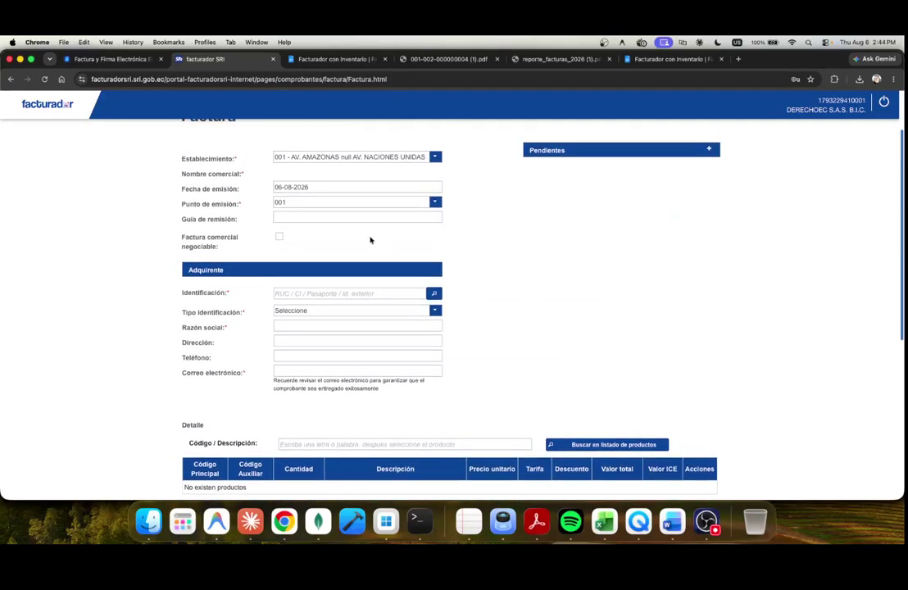
{"action": "scroll", "coordinate": [385, 335], "scroll_direction": "up", "scroll_amount": 3}
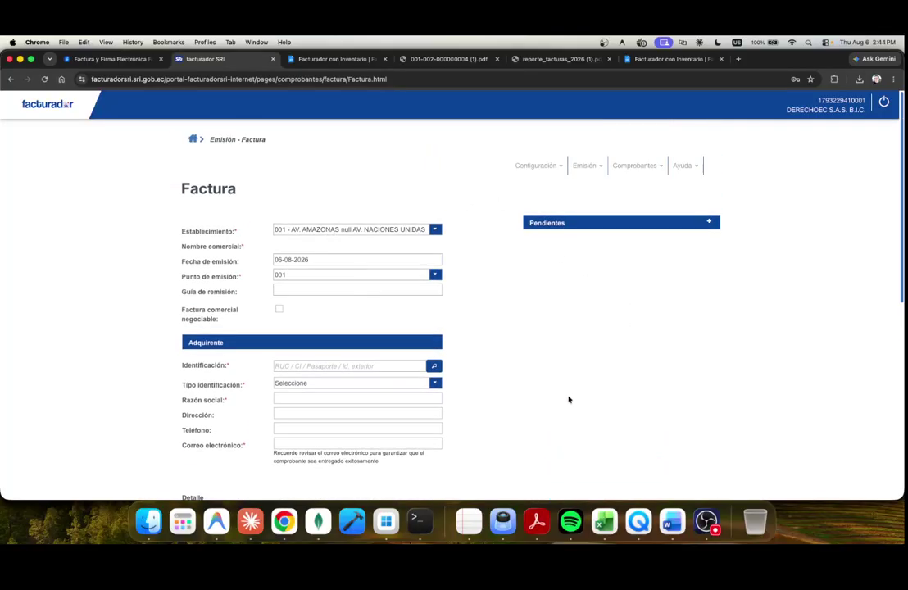
{"action": "scroll", "coordinate": [519, 379], "scroll_direction": "down", "scroll_amount": 10}
{"action": "scroll", "coordinate": [461, 292], "scroll_direction": "up", "scroll_amount": 10}
Show the facturayfirma.com home page and the Facturador con Inventario dashboard, ending on the home page.
{"action": "left_click", "coordinate": [113, 59]}
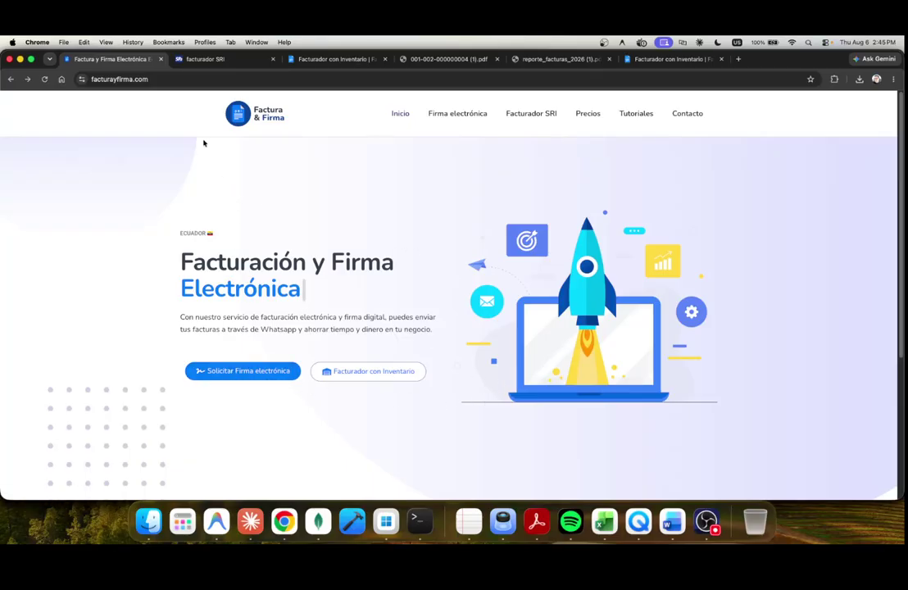
{"action": "key", "text": "ctrl+Tab"}
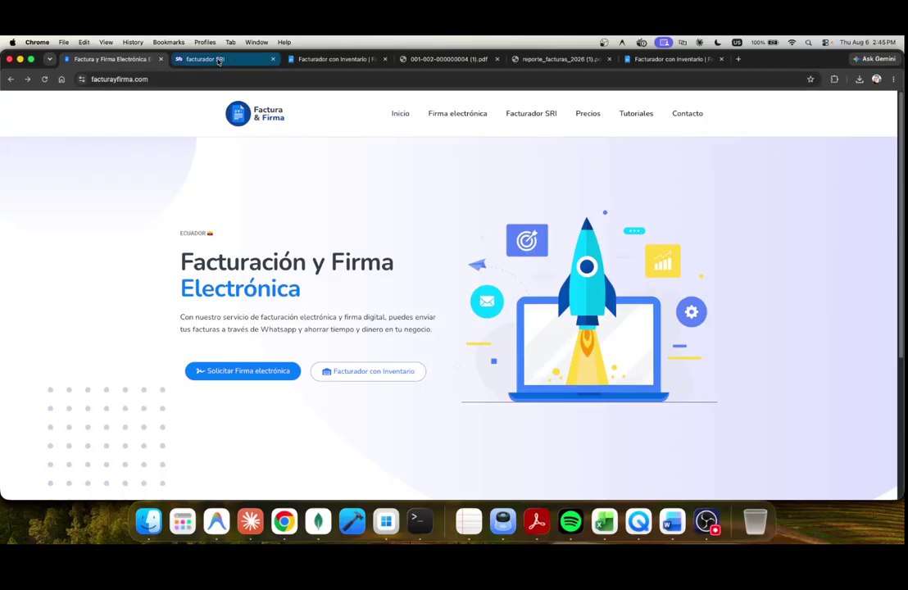
{"action": "key", "text": "ctrl+Tab"}
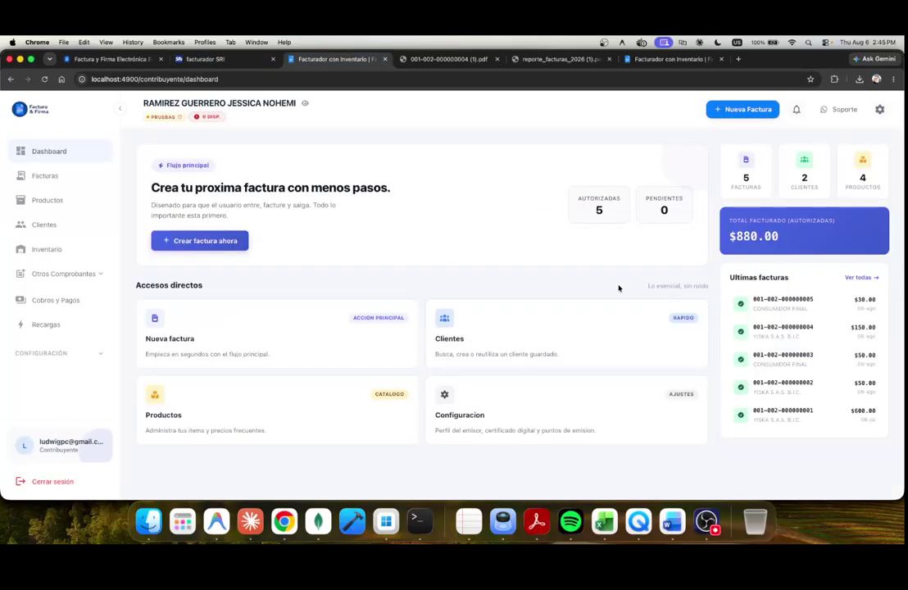
{"action": "left_click", "coordinate": [115, 58]}
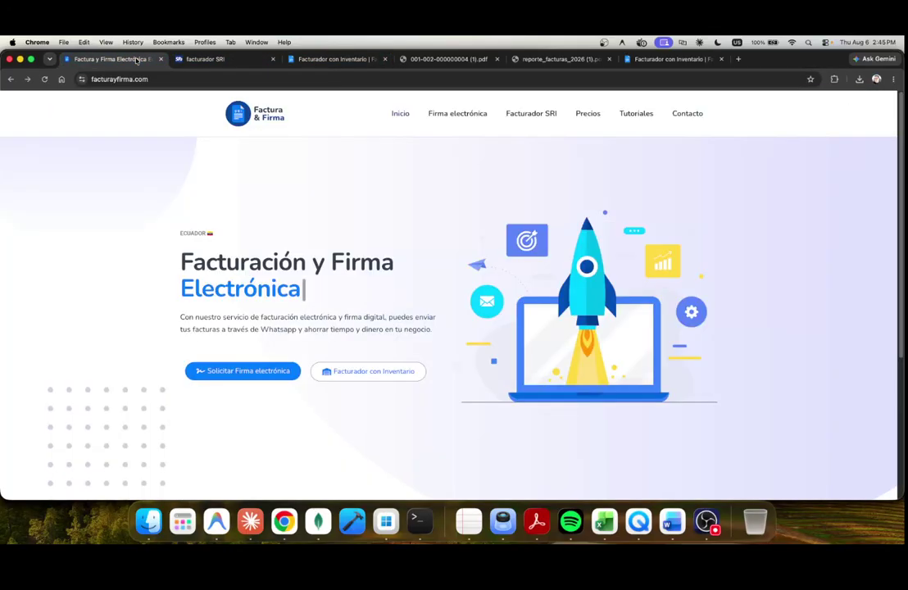